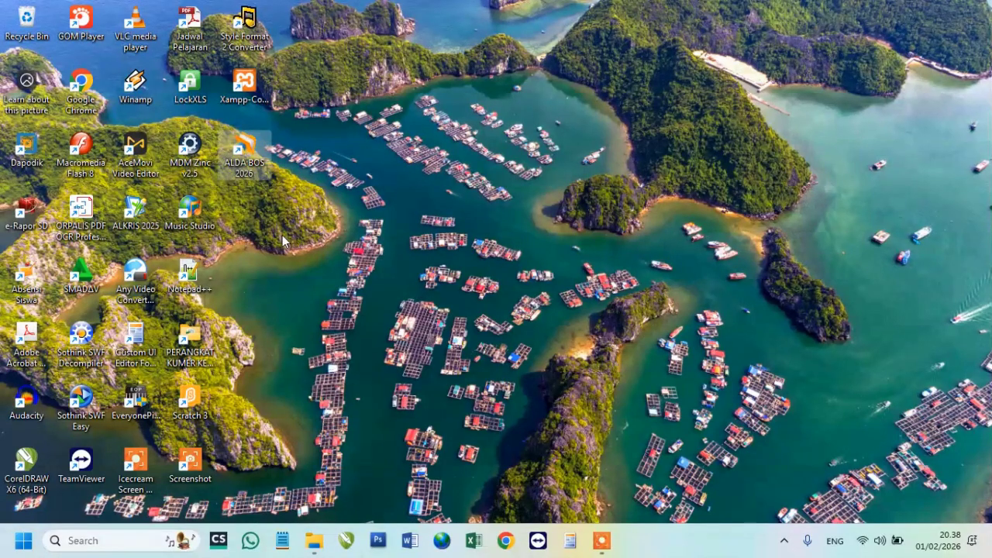
Open the ALDA BOS 2026 workbook from the ALDA BOS 2026 folder in Documents and minimize the file browser.
{"action": "left_click", "coordinate": [314, 540]}
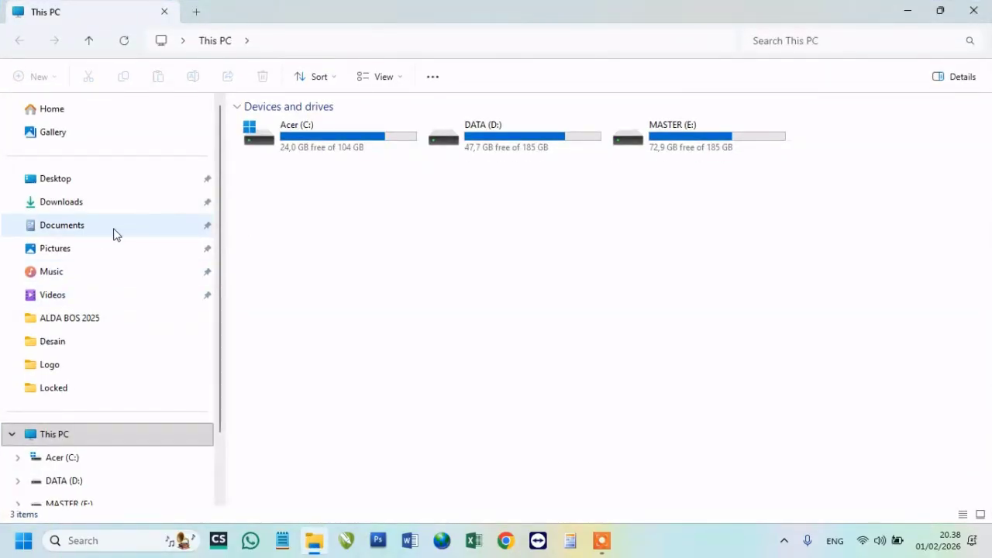
{"action": "left_click", "coordinate": [69, 229]}
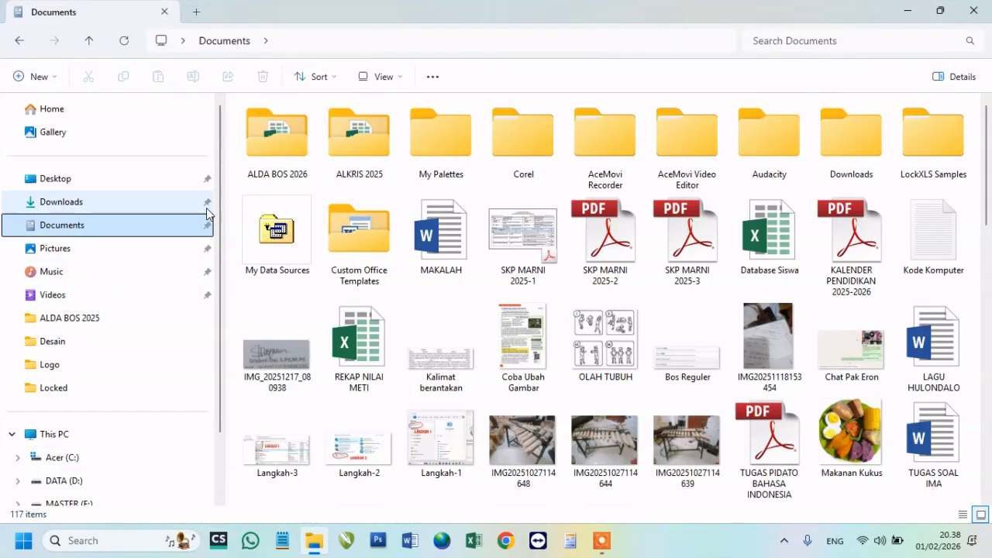
{"action": "double_click", "coordinate": [272, 147]}
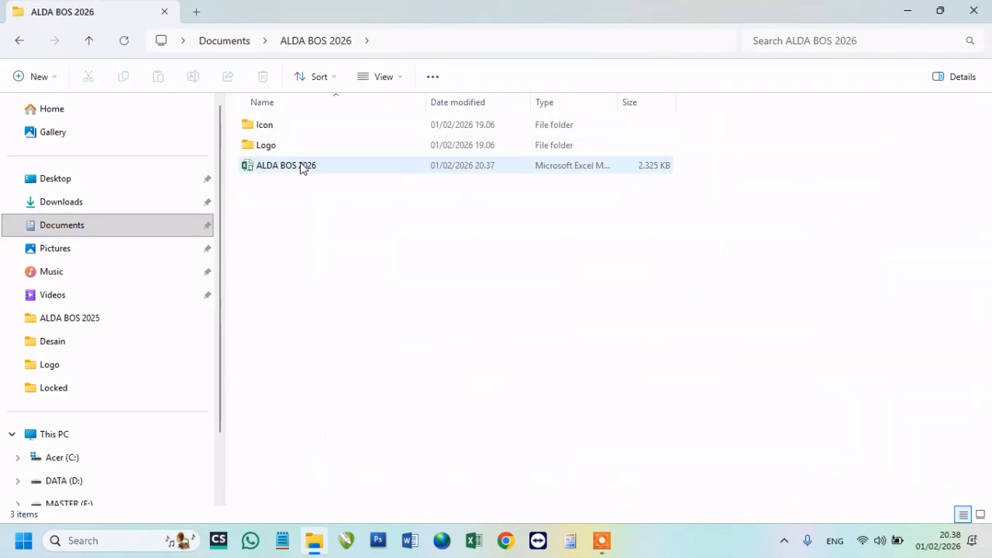
{"action": "left_click", "coordinate": [289, 169]}
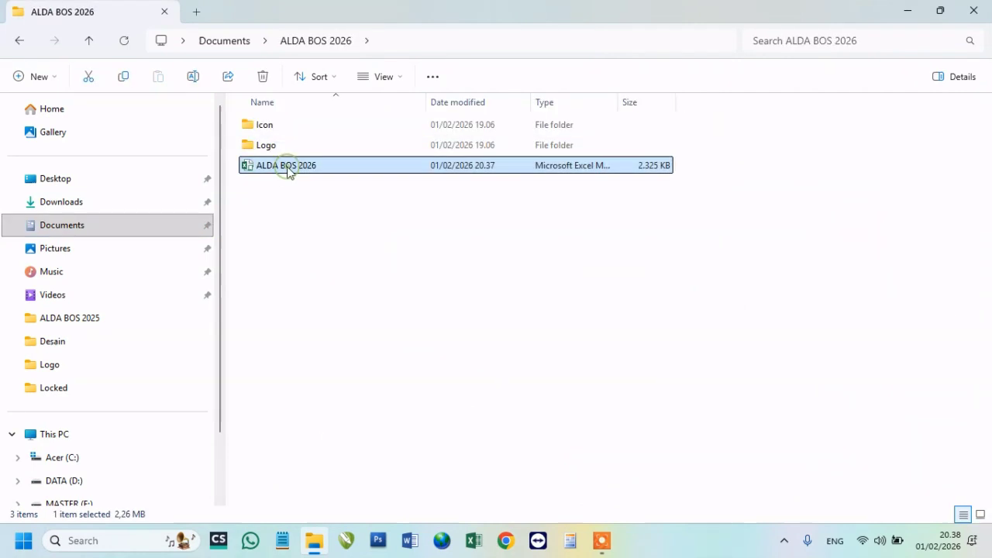
{"action": "left_click", "coordinate": [907, 11]}
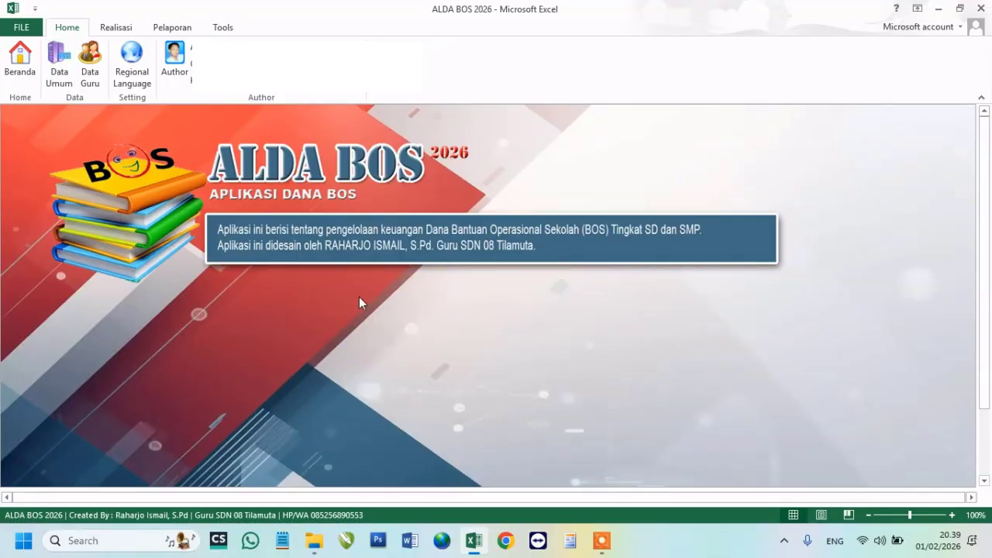
View the Data Umum form and examine the columns of the Data Guru table from its first record.
{"action": "left_click", "coordinate": [55, 82]}
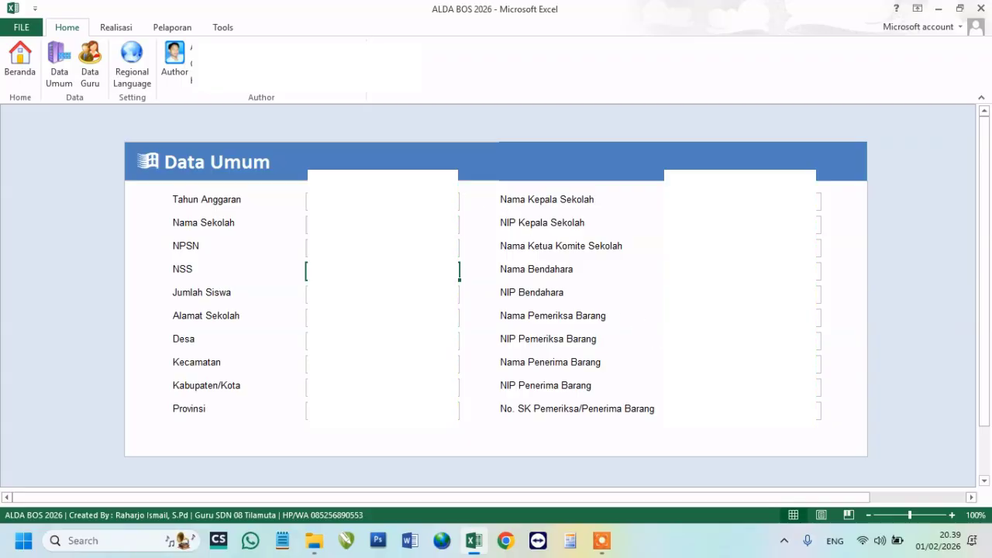
{"action": "left_click", "coordinate": [89, 71]}
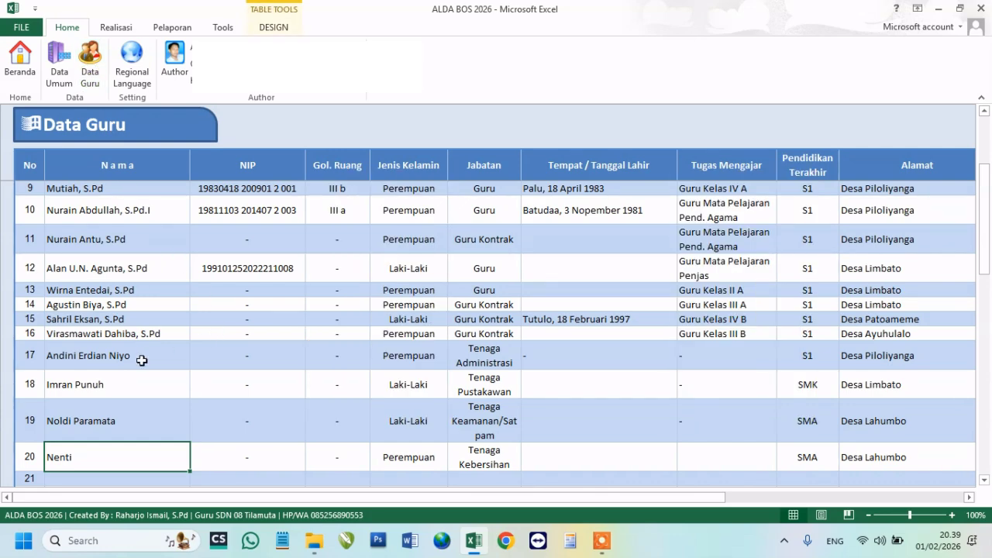
{"action": "key", "text": "ctrl+Up"}
{"action": "key", "text": "Tab"}
{"action": "key", "text": "Tab"}
{"action": "key", "text": "Tab"}
{"action": "key", "text": "Tab"}
{"action": "key", "text": "shift+Tab"}
{"action": "key", "text": "shift+Tab"}
{"action": "key", "text": "shift+Tab"}
{"action": "key", "text": "shift+Tab"}
{"action": "key", "text": "shift+Tab"}
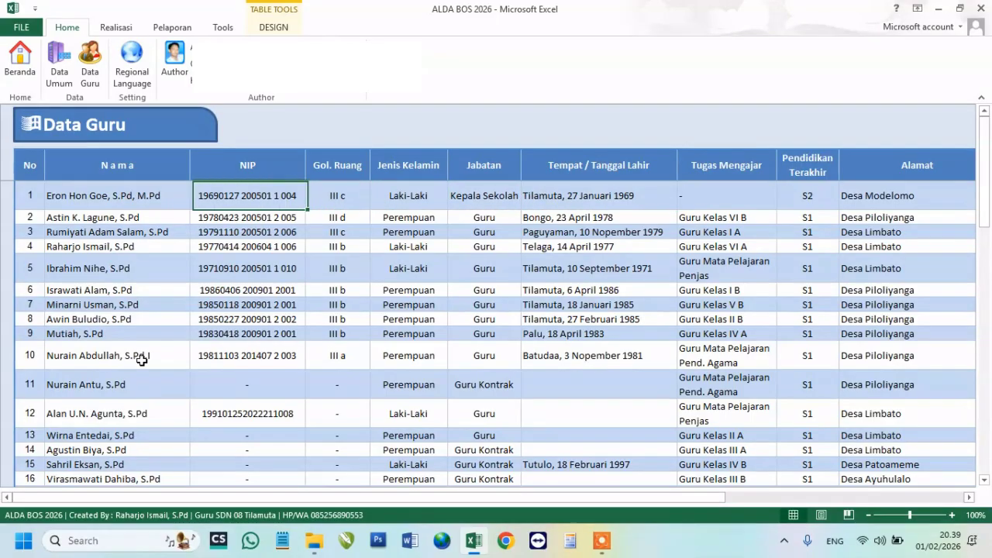
Examine the teacher entries in the Nama column of the Data Guru table.
{"action": "left_click", "coordinate": [109, 349]}
{"action": "left_click", "coordinate": [101, 262]}
{"action": "key", "text": "Up"}
{"action": "key", "text": "Down"}
{"action": "key", "text": "Down"}
{"action": "key", "text": "Up"}
{"action": "key", "text": "Up"}
{"action": "key", "text": "Down"}
{"action": "key", "text": "Down"}
{"action": "key", "text": "Up"}
{"action": "key", "text": "Up"}
{"action": "key", "text": "Up"}
{"action": "key", "text": "Up"}
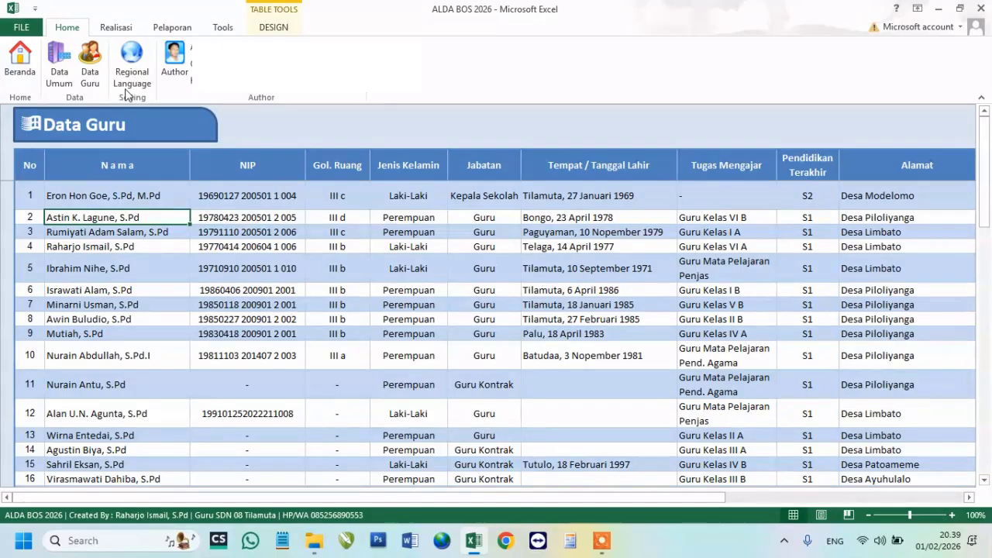
Open the Realisasi transaction table and examine the columns around the description of transaction 4.
{"action": "left_click", "coordinate": [116, 28]}
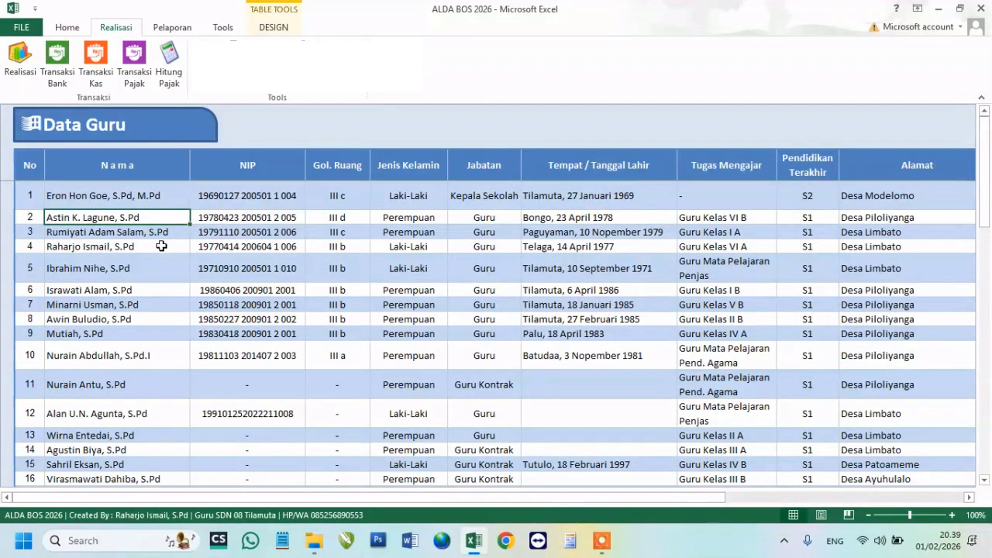
{"action": "left_click", "coordinate": [20, 60]}
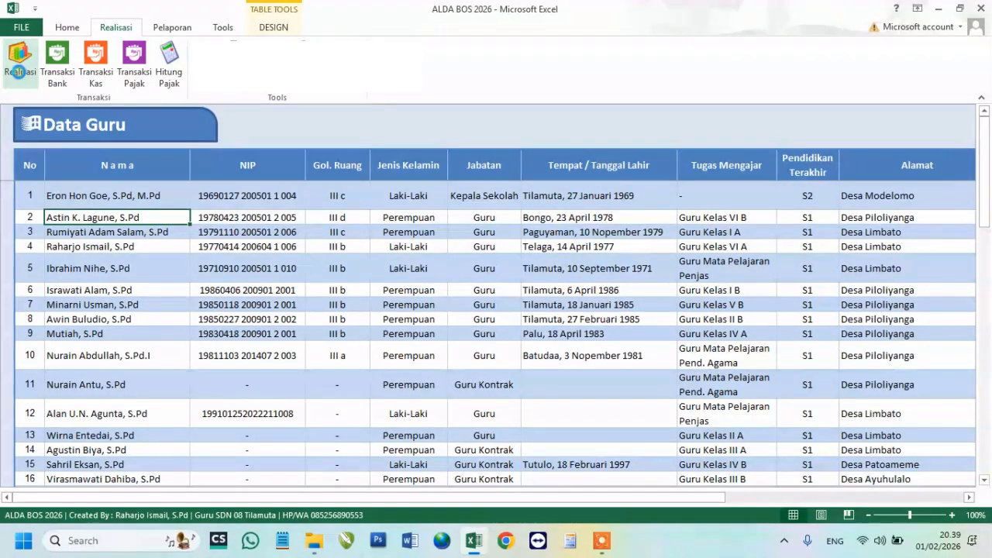
{"action": "left_click", "coordinate": [314, 234]}
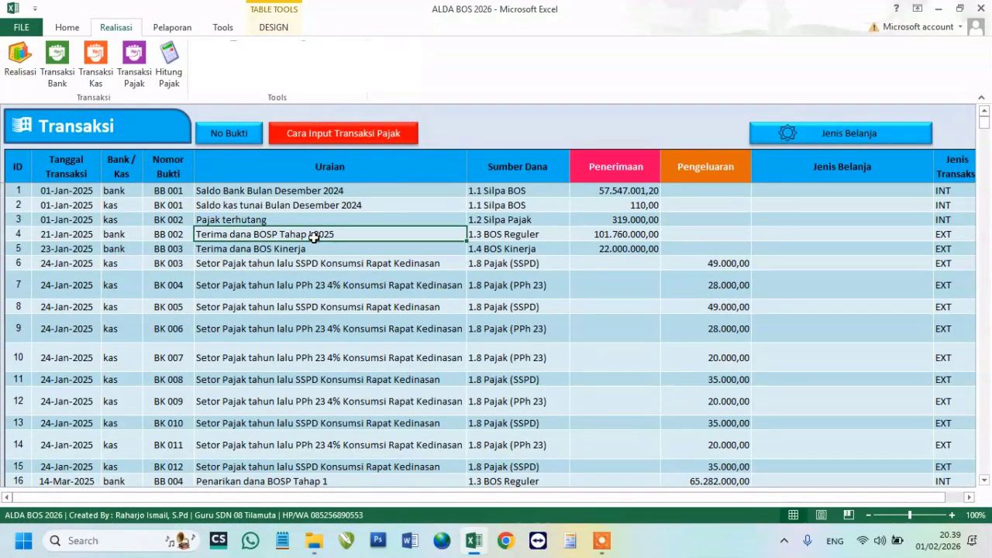
{"action": "key", "text": "Left"}
{"action": "key", "text": "Left"}
{"action": "key", "text": "Left"}
{"action": "key", "text": "Right"}
{"action": "key", "text": "Right"}
{"action": "key", "text": "Right"}
{"action": "key", "text": "Right"}
{"action": "key", "text": "Left"}
{"action": "key", "text": "Left"}
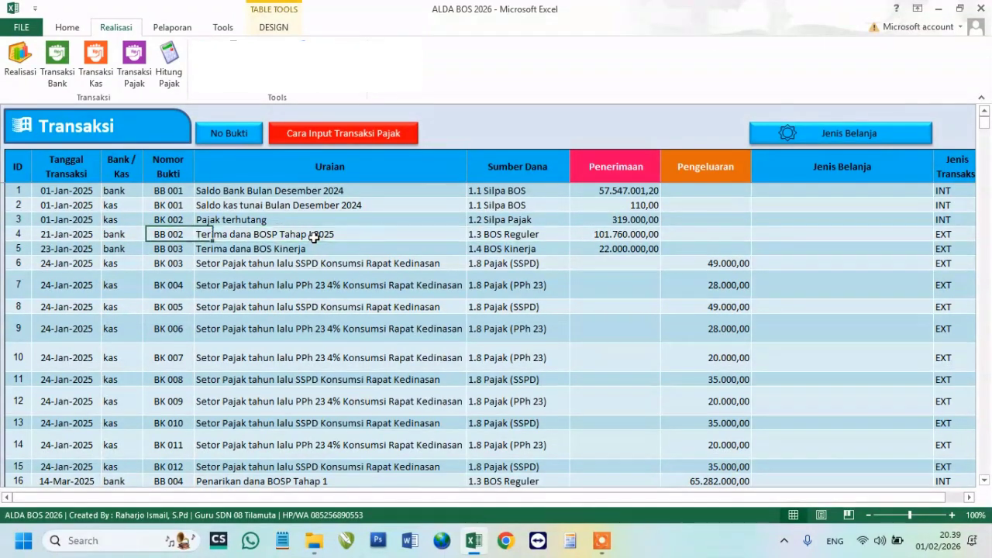
{"action": "key", "text": "Right"}
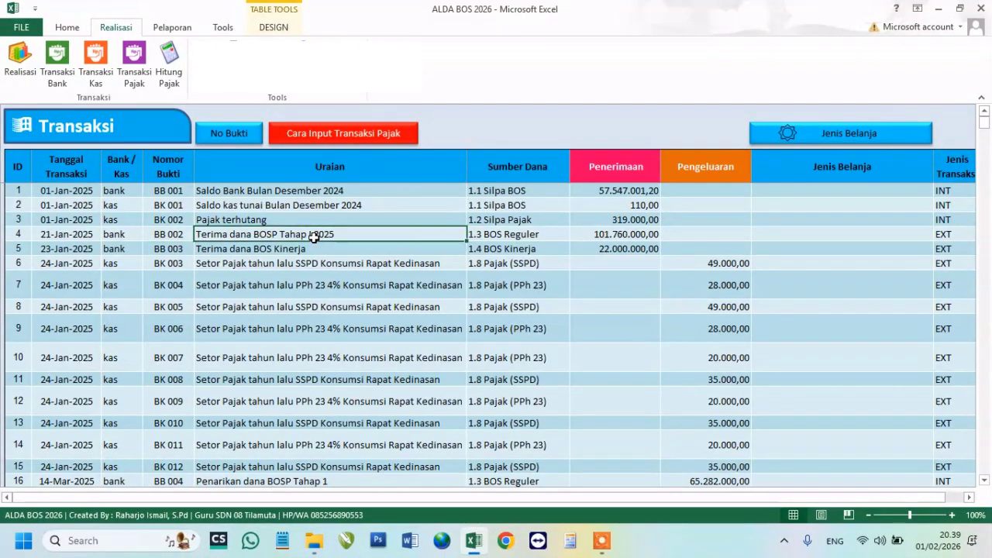
Look through the full list of Sumber Dana options for transaction 1 and close the list.
{"action": "key", "text": "Up"}
{"action": "key", "text": "Up"}
{"action": "key", "text": "Up"}
{"action": "key", "text": "Left"}
{"action": "key", "text": "Right"}
{"action": "key", "text": "Right"}
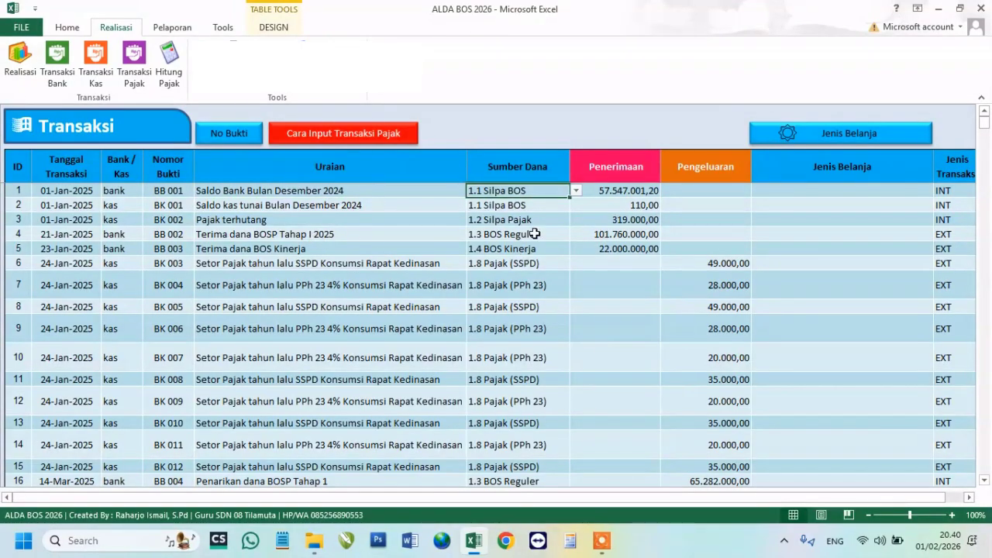
{"action": "left_click", "coordinate": [397, 207]}
{"action": "left_click", "coordinate": [516, 192]}
{"action": "left_click", "coordinate": [576, 192]}
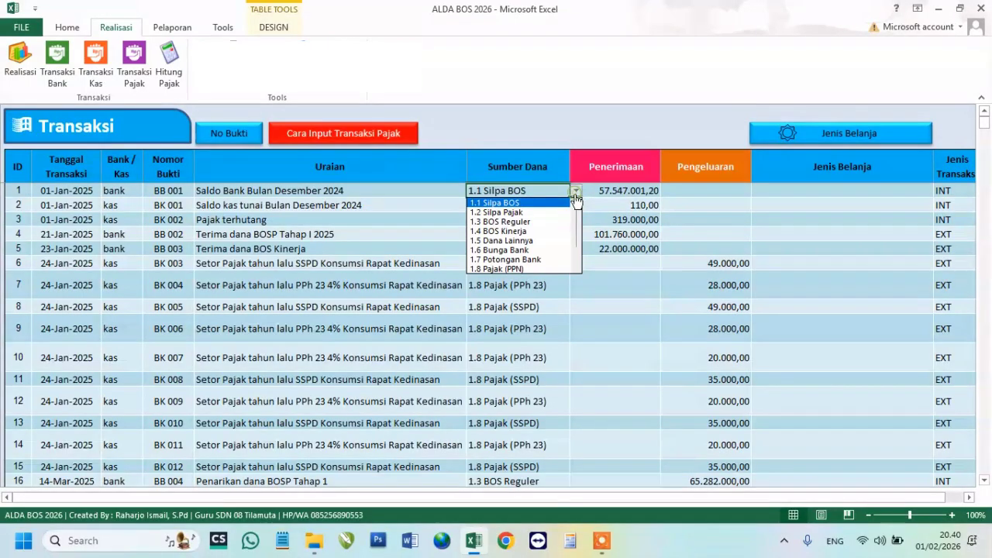
{"action": "mouse_move", "coordinate": [577, 221]}
{"action": "left_mouse_down"}
{"action": "mouse_move", "coordinate": [578, 264]}
{"action": "mouse_move", "coordinate": [579, 211]}
{"action": "left_mouse_up"}
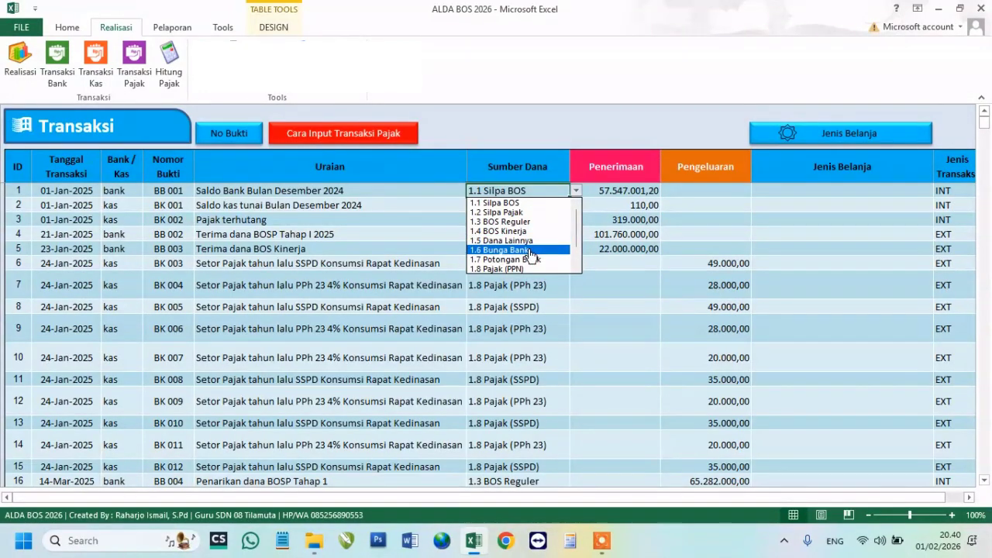
{"action": "left_click", "coordinate": [577, 269]}
{"action": "left_click", "coordinate": [577, 269]}
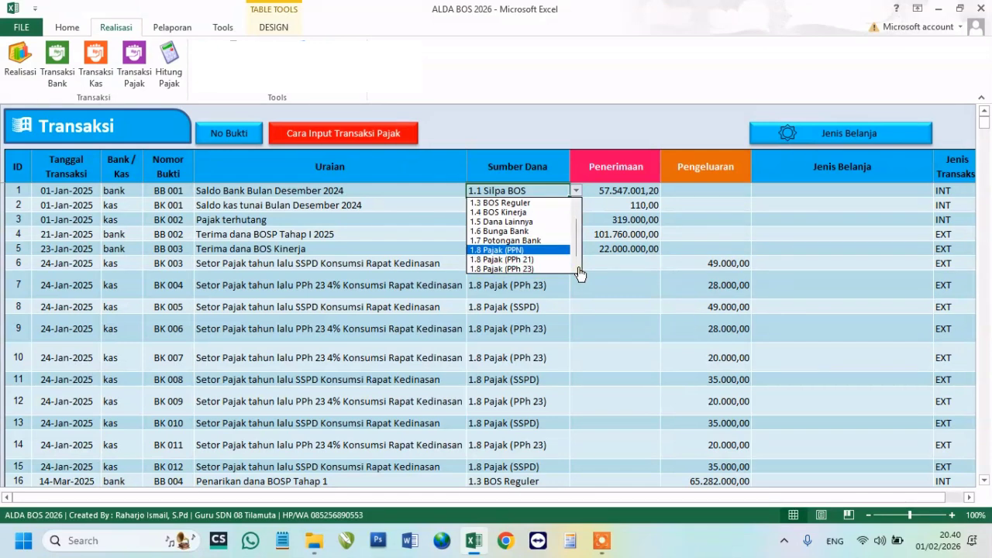
{"action": "left_click", "coordinate": [578, 269]}
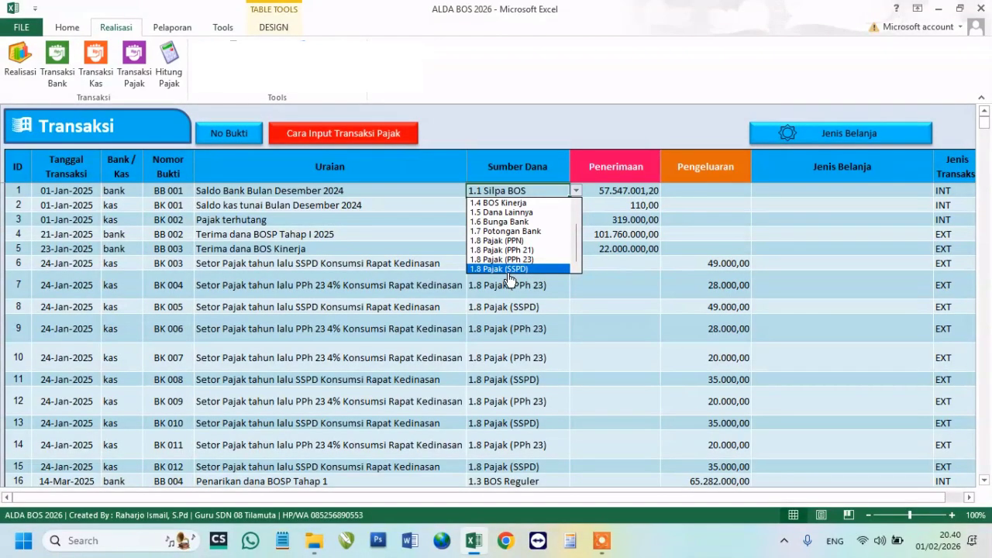
{"action": "key", "text": "Escape"}
{"action": "left_click", "coordinate": [323, 246]}
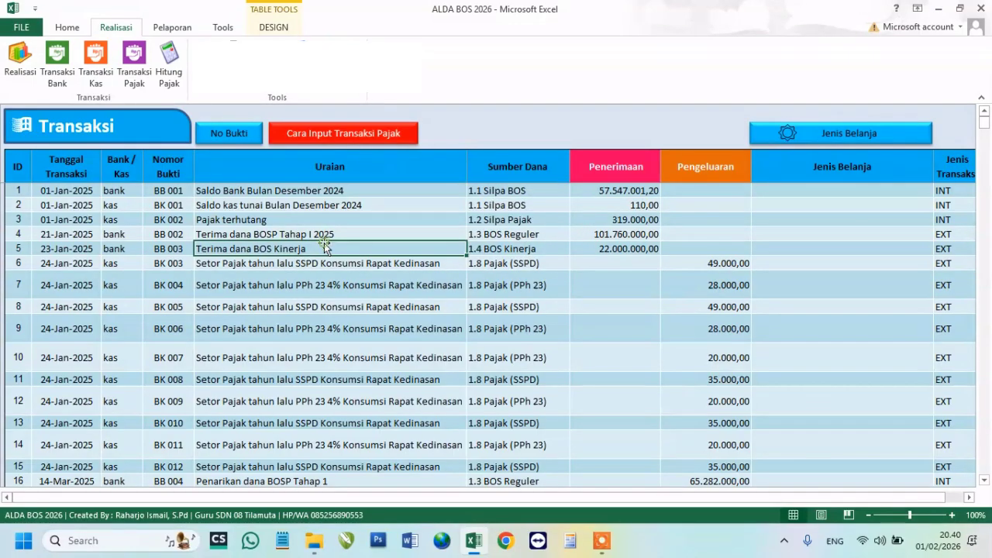
Review the date, Bank/Kas, Uraian, Sumber Dana, Penerimaan and Jenis Transaksi fields of the December 2024 bank balance entry.
{"action": "left_click", "coordinate": [257, 194]}
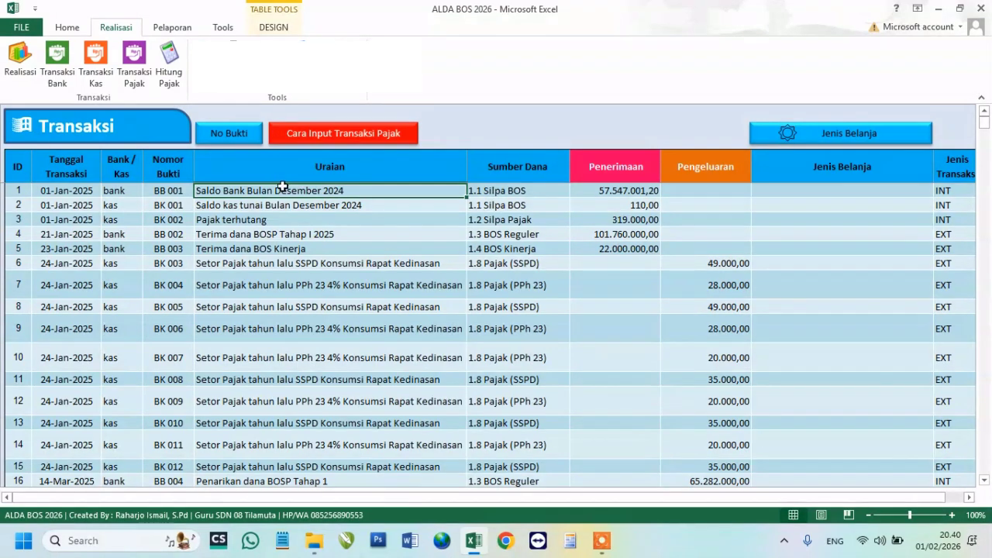
{"action": "left_click", "coordinate": [89, 192]}
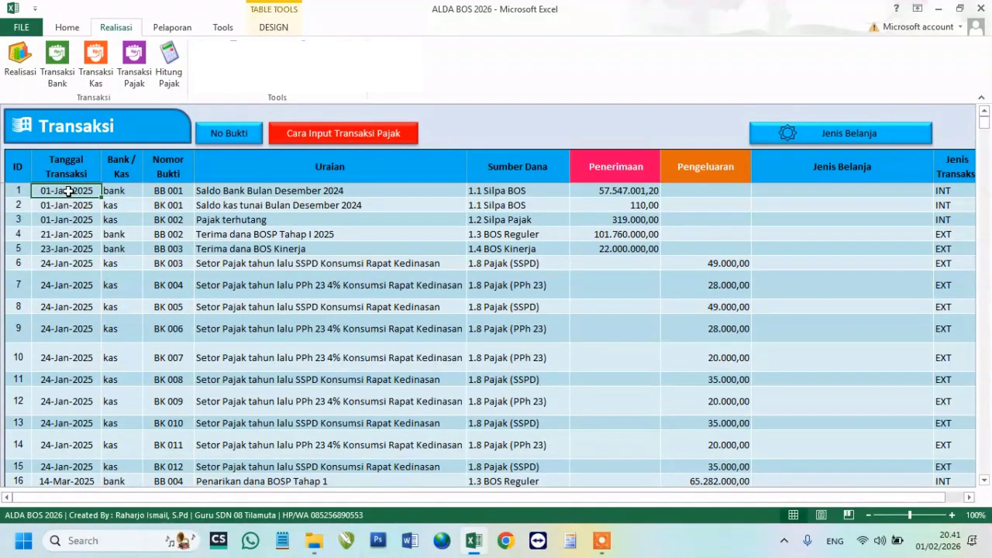
{"action": "left_click", "coordinate": [121, 194]}
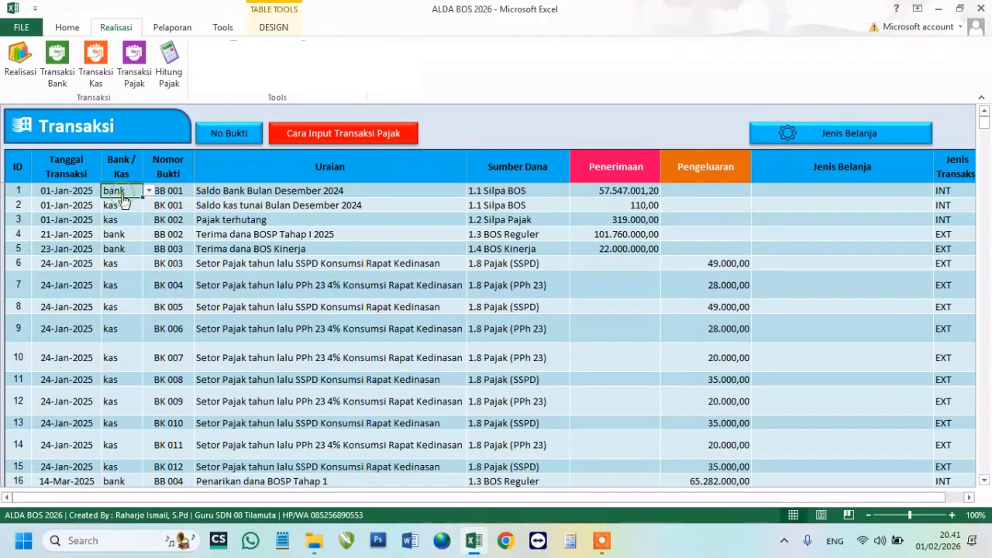
{"action": "left_click", "coordinate": [235, 197]}
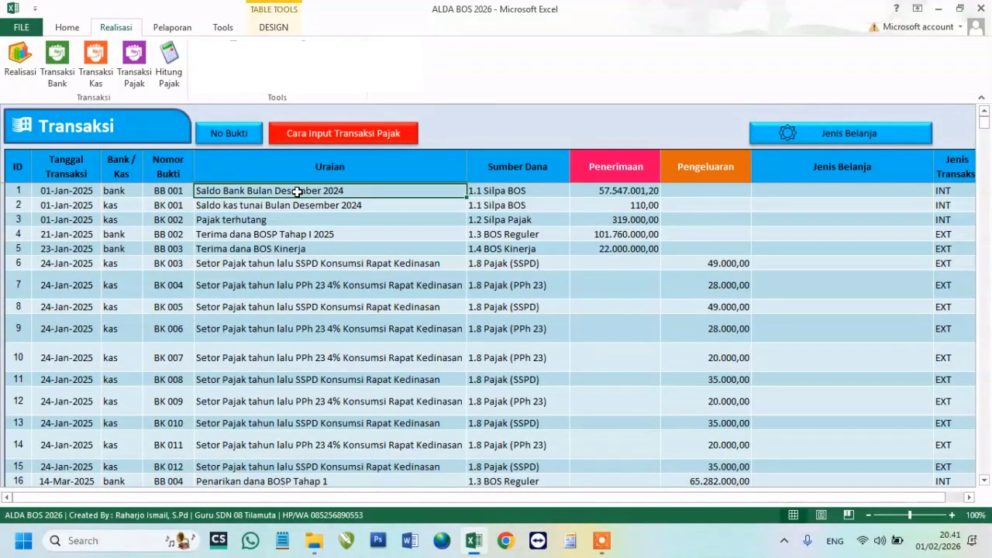
{"action": "left_click", "coordinate": [534, 192]}
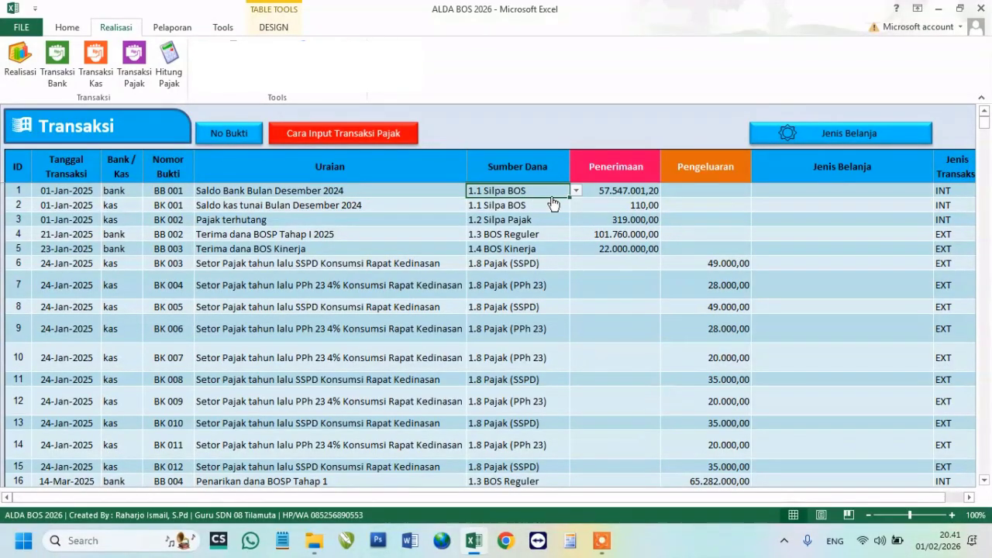
{"action": "left_click", "coordinate": [611, 191]}
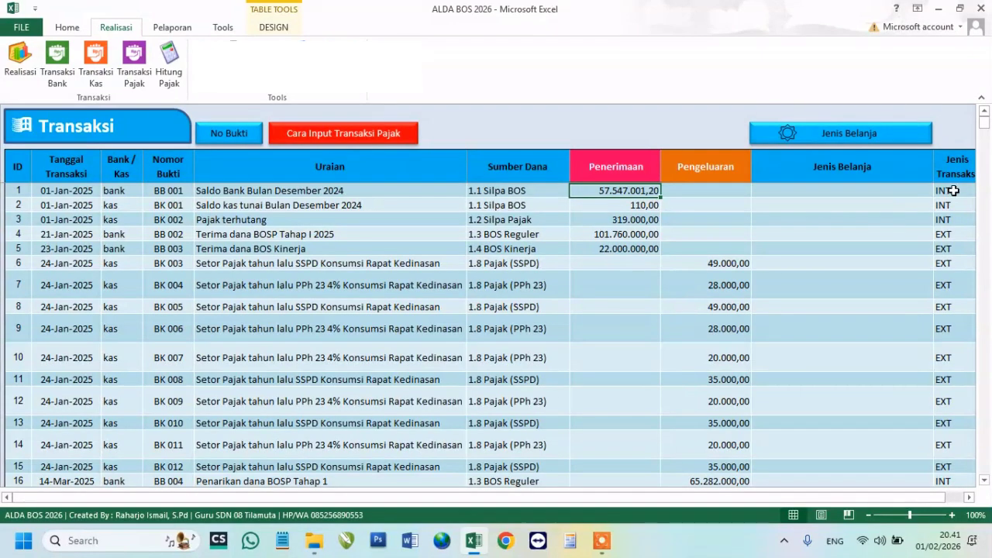
{"action": "left_click", "coordinate": [953, 190]}
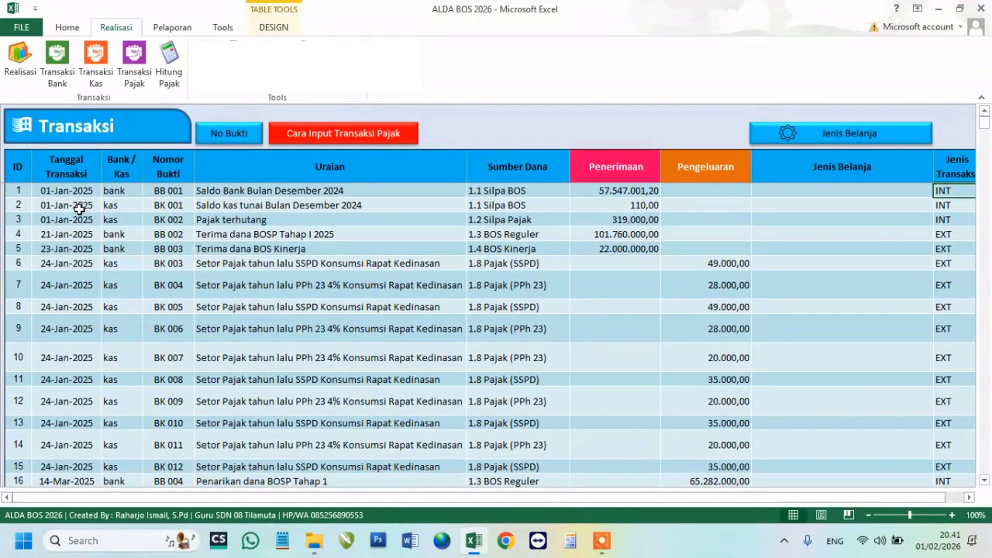
Review the Uraian, Sumber Dana, Penerimaan and Jenis Transaksi fields of the December 2024 cash balance entry.
{"action": "left_click", "coordinate": [224, 208]}
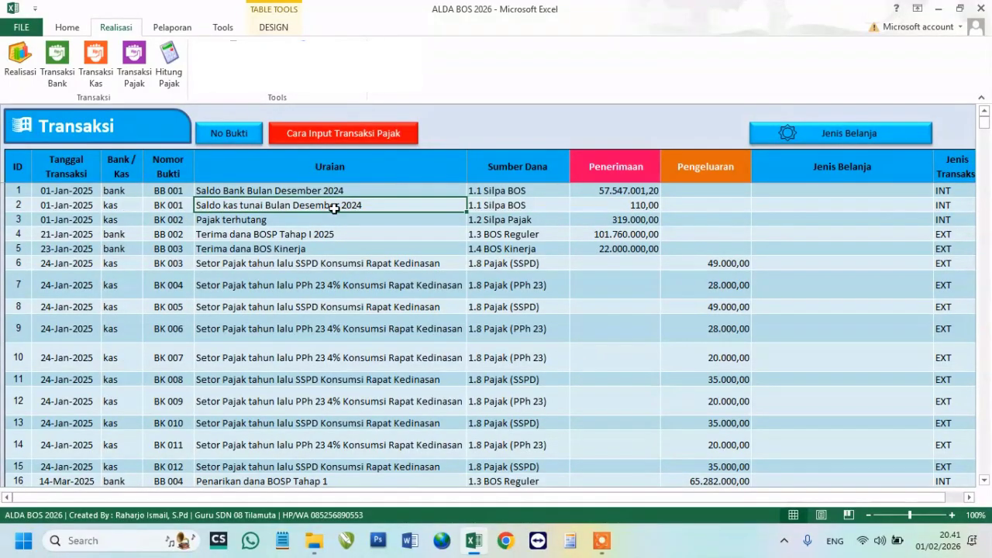
{"action": "left_click", "coordinate": [521, 208]}
{"action": "left_click", "coordinate": [625, 204]}
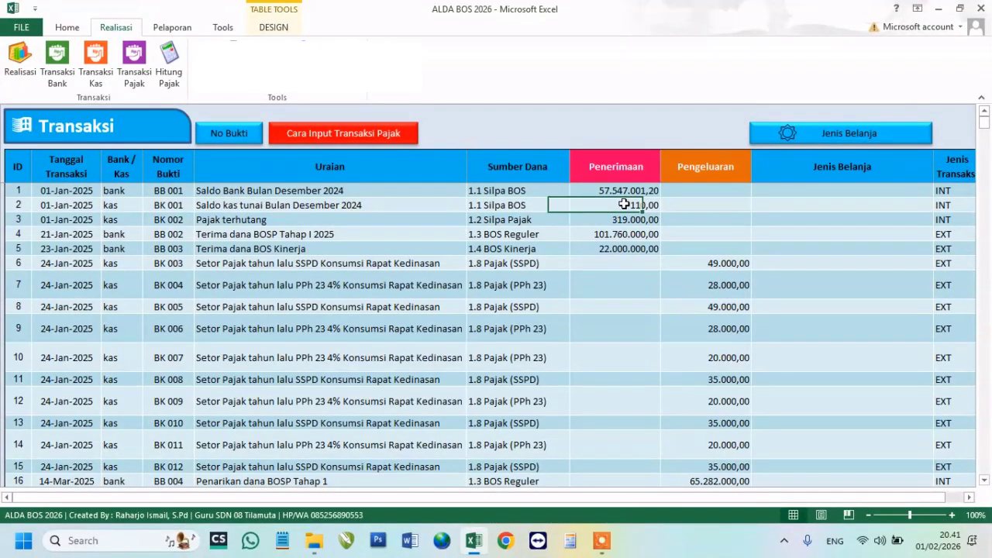
{"action": "left_click", "coordinate": [949, 206]}
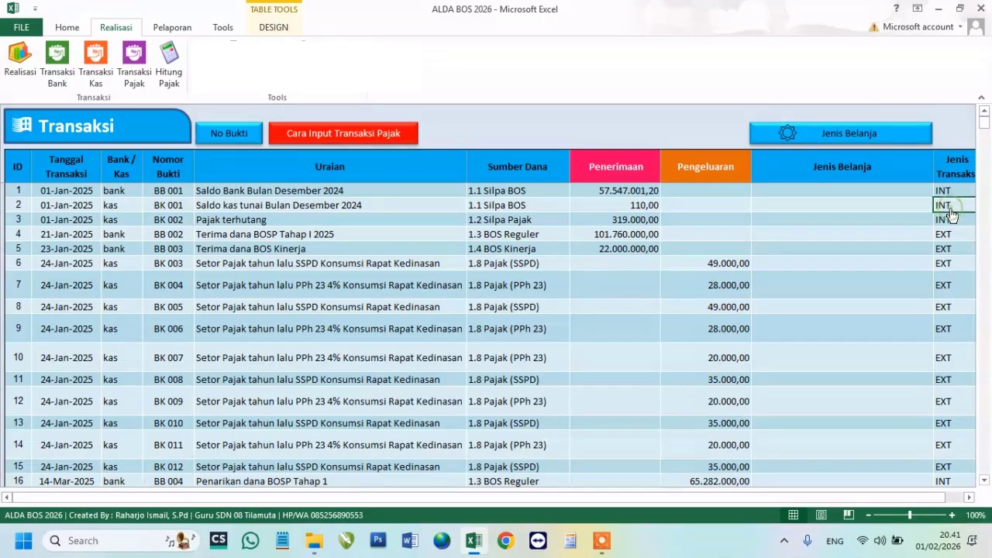
Review the date, Uraian, Sumber Dana, Penerimaan and Jenis Transaksi fields of the Pajak terhutang entry.
{"action": "left_click", "coordinate": [287, 222]}
{"action": "left_click", "coordinate": [69, 221]}
{"action": "left_click", "coordinate": [233, 219]}
{"action": "left_click", "coordinate": [508, 223]}
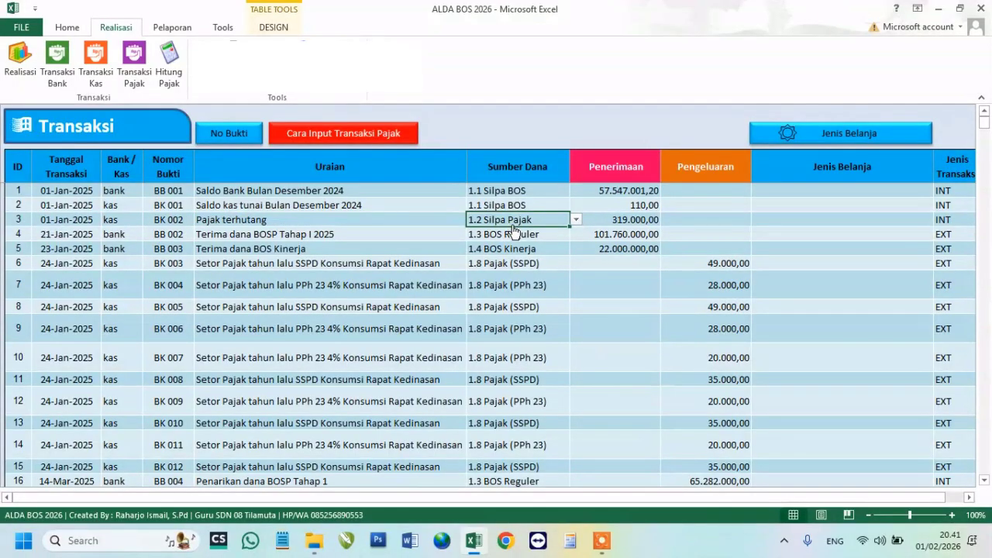
{"action": "left_click", "coordinate": [634, 223]}
{"action": "left_click", "coordinate": [943, 218]}
Review the Bank/Kas, Uraian, Sumber Dana options, Penerimaan and Jenis Transaksi of the Terima dana BOSP Tahap I 2025 entry.
{"action": "left_click", "coordinate": [321, 234]}
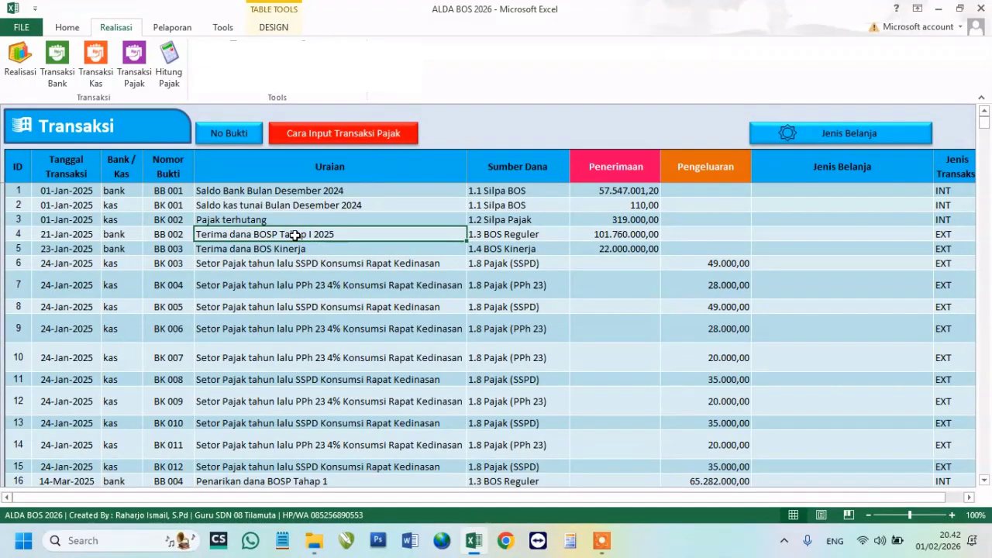
{"action": "left_click", "coordinate": [135, 234]}
{"action": "left_click", "coordinate": [297, 236]}
{"action": "left_click", "coordinate": [505, 237]}
{"action": "left_click", "coordinate": [575, 235]}
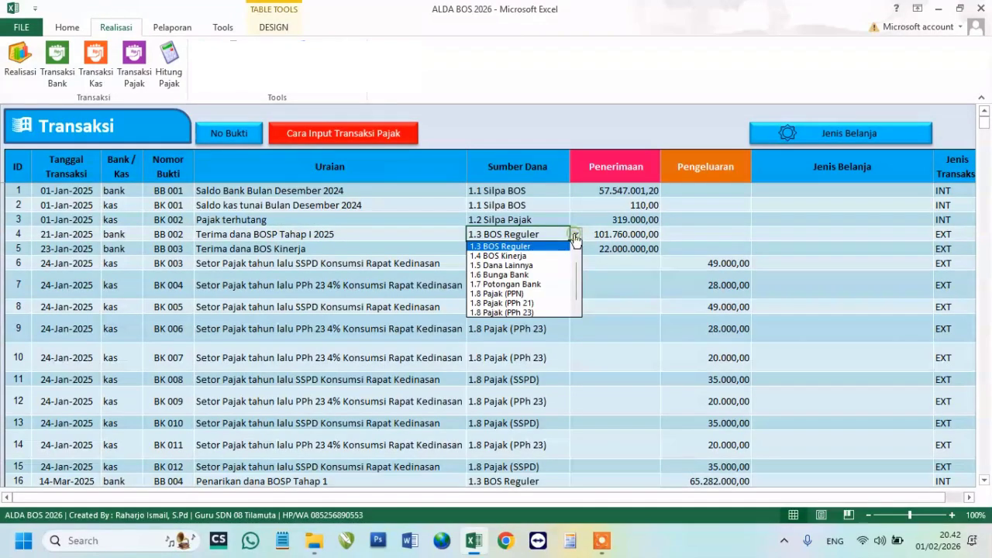
{"action": "left_click", "coordinate": [575, 234]}
{"action": "left_click", "coordinate": [608, 237]}
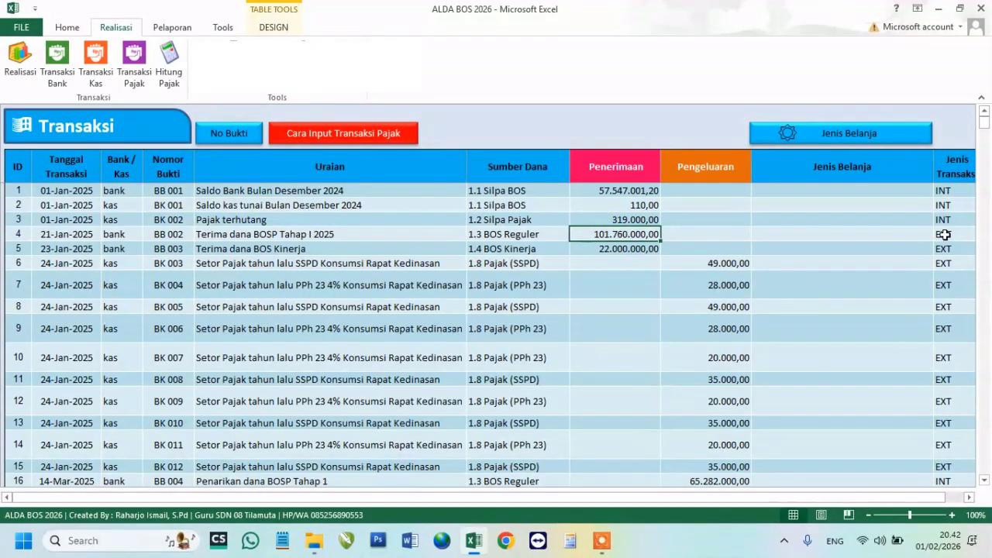
{"action": "left_click", "coordinate": [944, 234]}
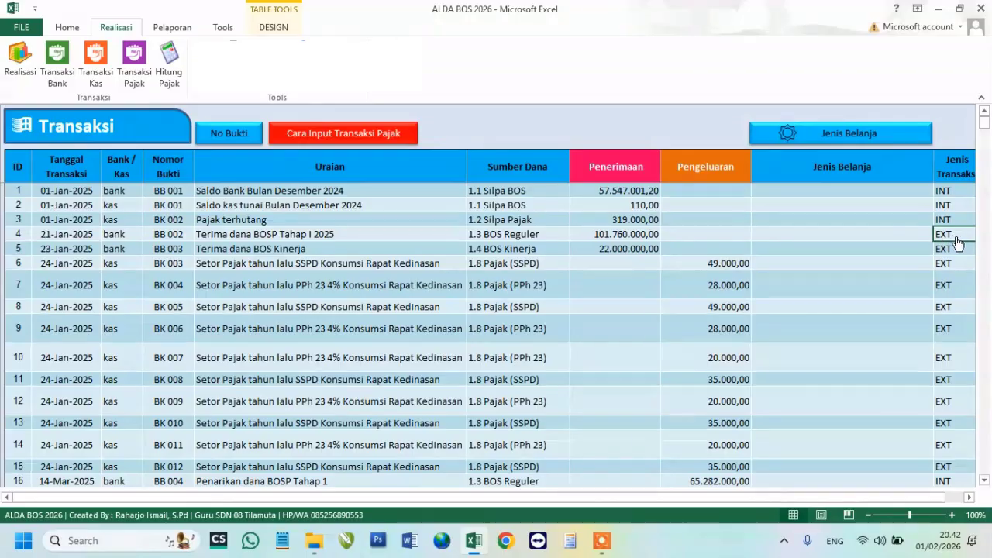
Compare the Jenis Transaksi of the December 2024 bank and cash balance entries with that of the Terima dana BOSP Tahap I 2025 entry.
{"action": "left_click", "coordinate": [942, 192]}
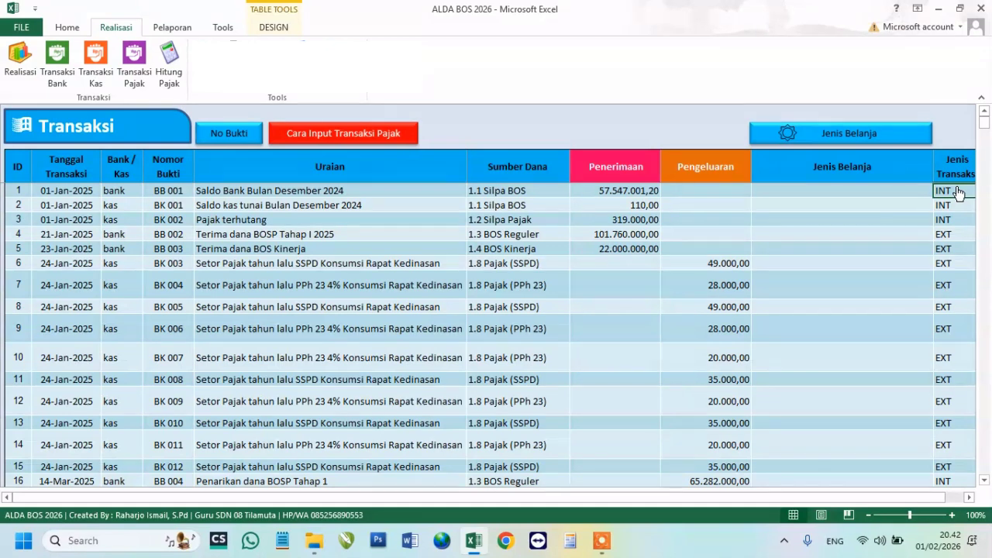
{"action": "left_click", "coordinate": [949, 206]}
{"action": "left_click", "coordinate": [944, 191]}
{"action": "left_click", "coordinate": [943, 235]}
{"action": "left_click", "coordinate": [355, 240]}
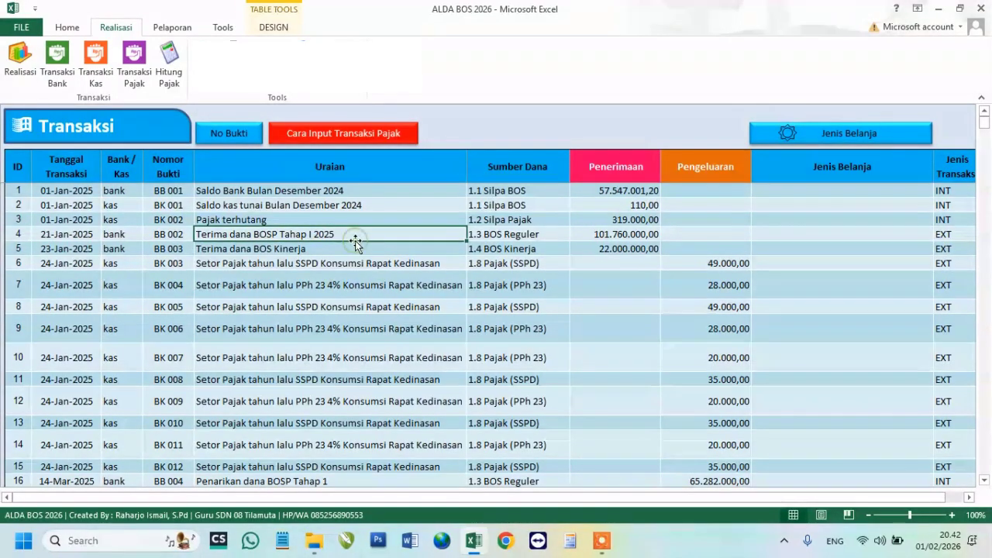
Review the Uraian, Sumber Dana and Penerimaan fields of the January Terima dana BOS Kinerja bank entry.
{"action": "left_click", "coordinate": [203, 250]}
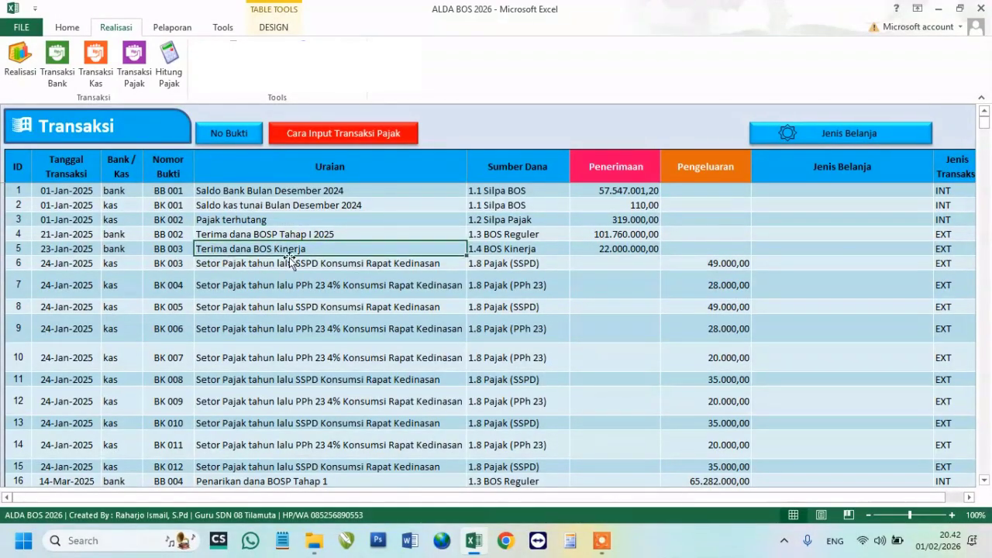
{"action": "left_click", "coordinate": [518, 252]}
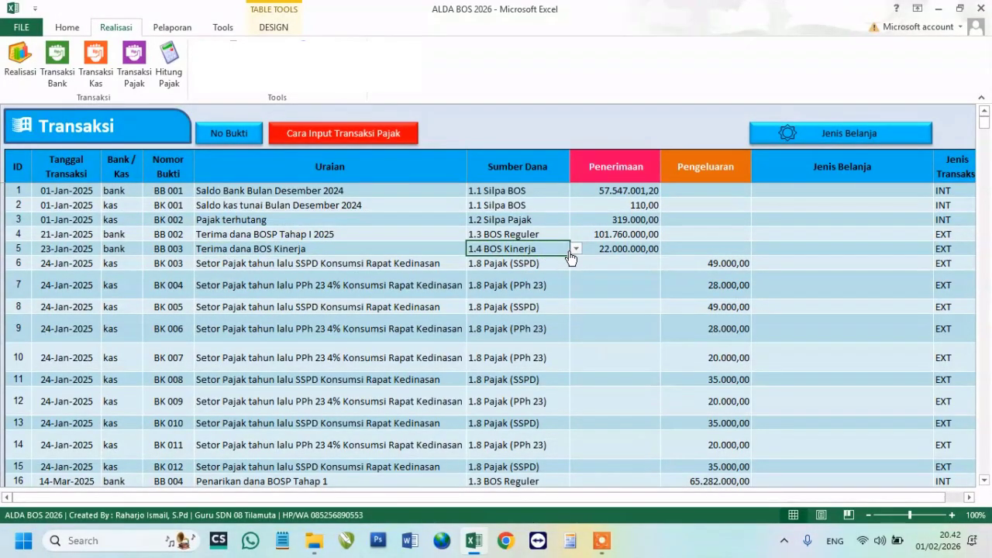
{"action": "left_click", "coordinate": [624, 248]}
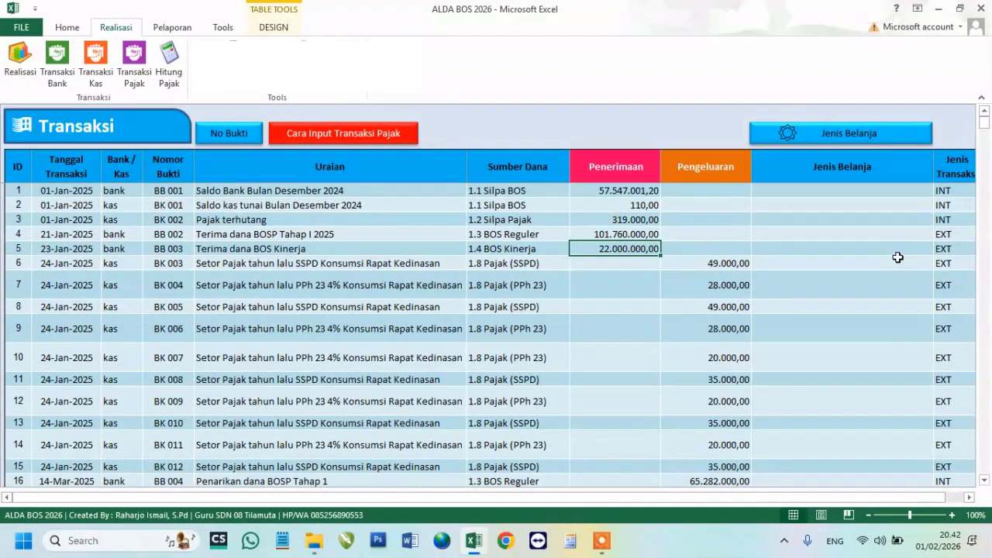
Compare the first Setor Pajak tahun lalu SSPD entry with the Pajak terhutang entry and check its Sumber Dana and Jenis Transaksi.
{"action": "left_click", "coordinate": [351, 264]}
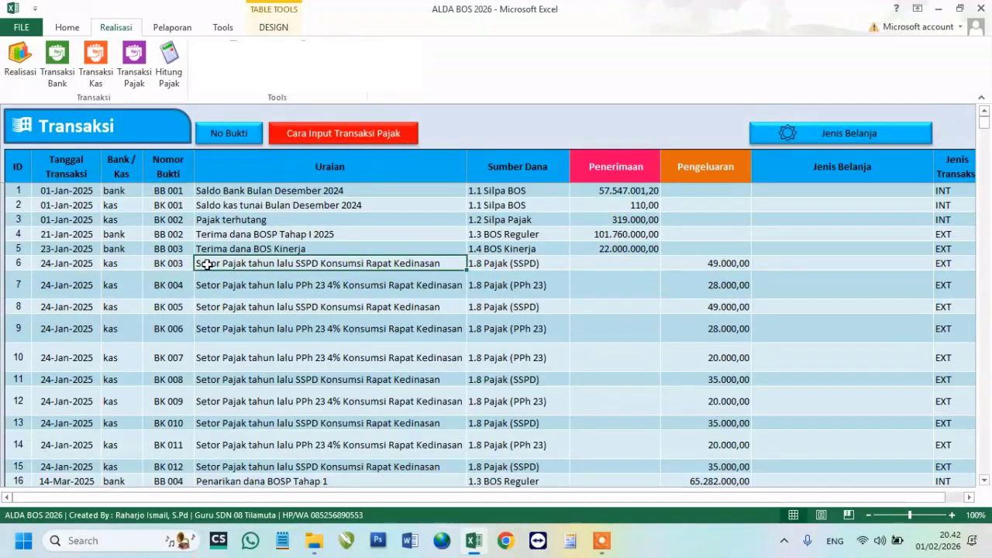
{"action": "left_click", "coordinate": [257, 222]}
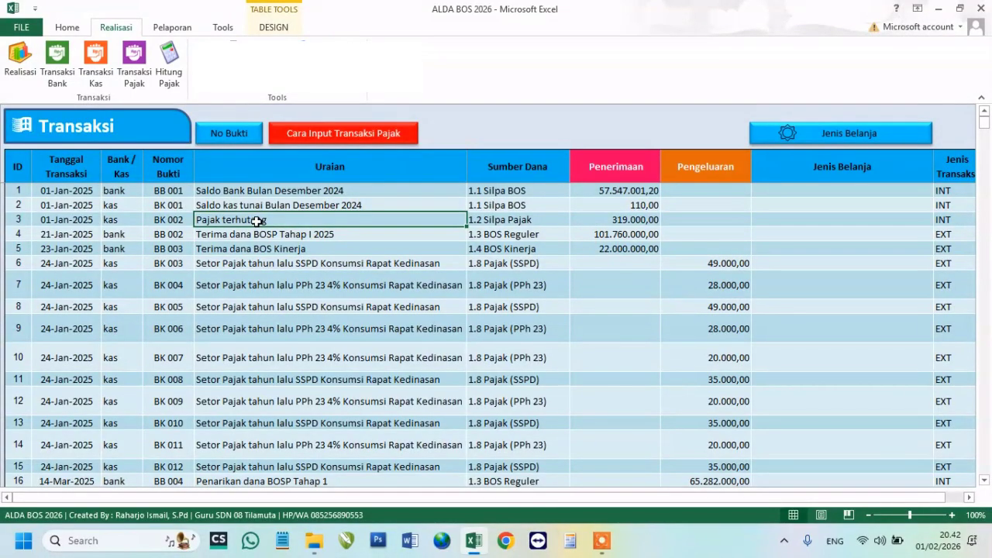
{"action": "left_click", "coordinate": [268, 265]}
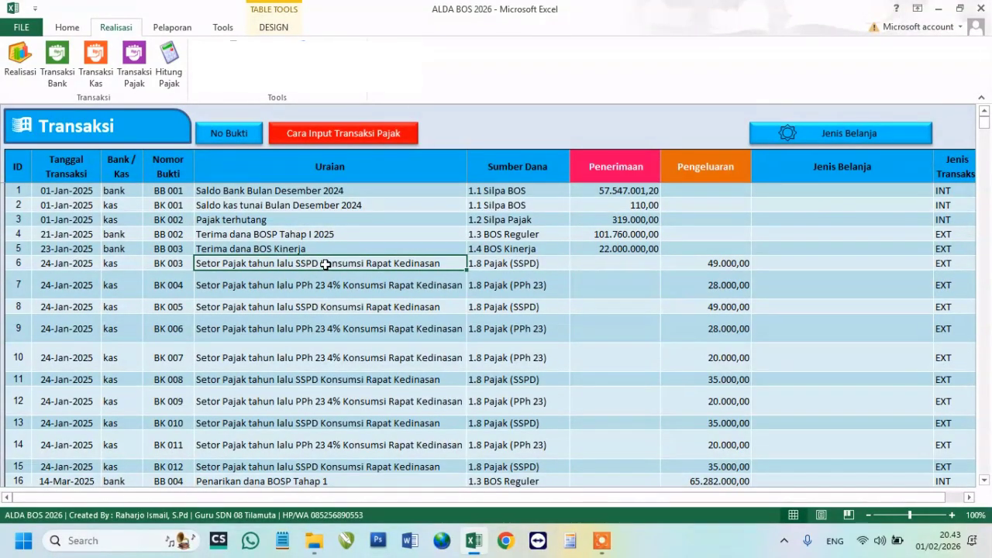
{"action": "left_click", "coordinate": [487, 264]}
{"action": "left_click", "coordinate": [403, 268]}
{"action": "left_click", "coordinate": [496, 267]}
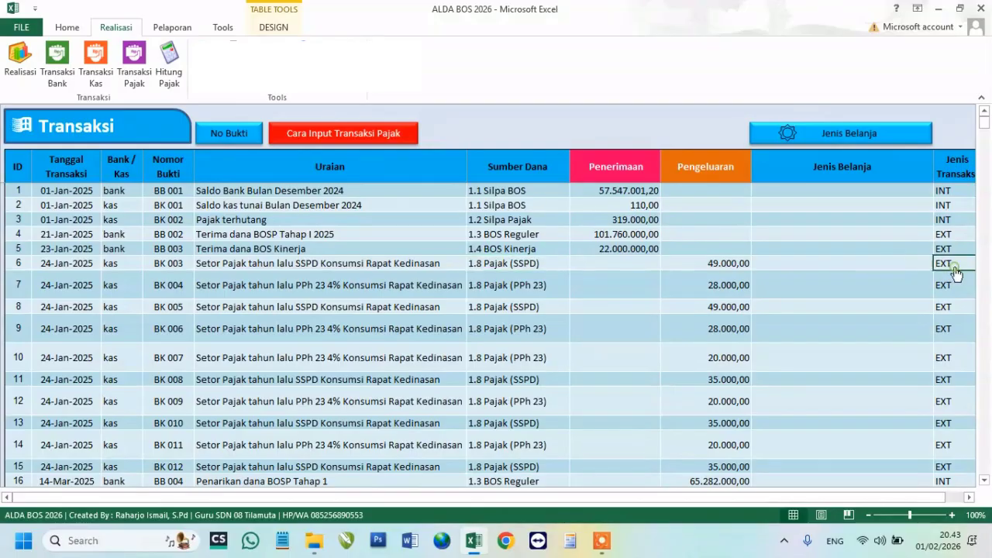
Go through the Uraian of the Setor Pajak tahun lalu SSPD and PPh 23 entries dated 24-Jan-2025.
{"action": "left_click", "coordinate": [374, 285]}
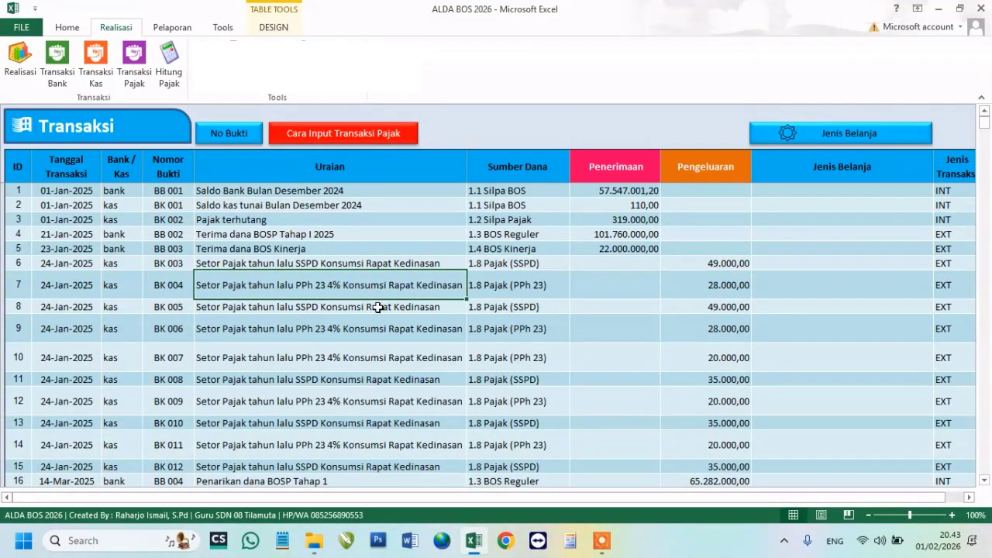
{"action": "left_click", "coordinate": [368, 310]}
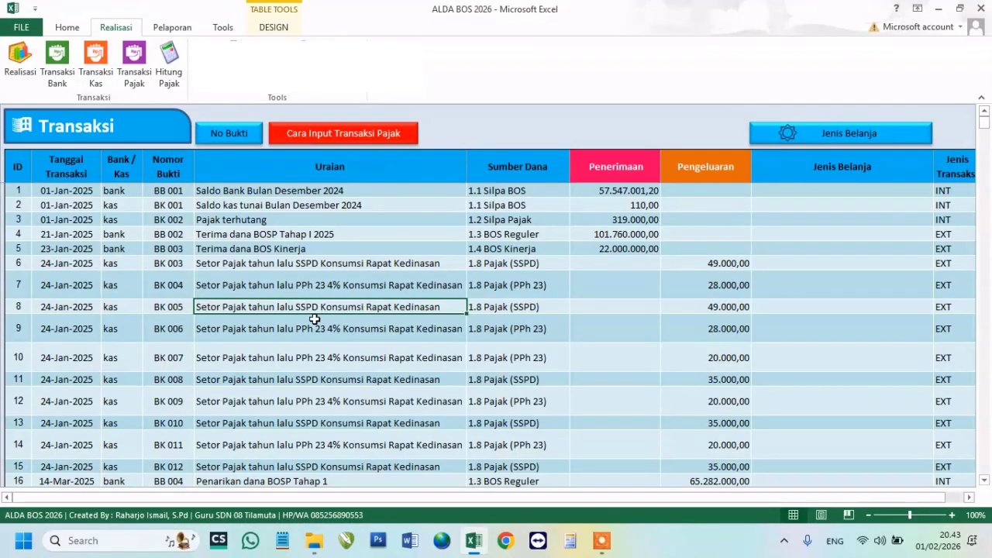
{"action": "key", "text": "Down"}
{"action": "key", "text": "Down"}
{"action": "key", "text": "Down"}
{"action": "key", "text": "Down"}
{"action": "key", "text": "Up"}
{"action": "key", "text": "Up"}
{"action": "key", "text": "Up"}
{"action": "key", "text": "Up"}
{"action": "key", "text": "Up"}
{"action": "key", "text": "Down"}
{"action": "key", "text": "Down"}
{"action": "key", "text": "Down"}
{"action": "key", "text": "Down"}
{"action": "key", "text": "Down"}
{"action": "key", "text": "Down"}
{"action": "key", "text": "Down"}
{"action": "key", "text": "Down"}
{"action": "key", "text": "Down"}
{"action": "key", "text": "Up"}
{"action": "key", "text": "Up"}
{"action": "key", "text": "Up"}
{"action": "key", "text": "Up"}
{"action": "key", "text": "Up"}
{"action": "key", "text": "Up"}
{"action": "key", "text": "Up"}
{"action": "key", "text": "Up"}
{"action": "key", "text": "Up"}
{"action": "key", "text": "Up"}
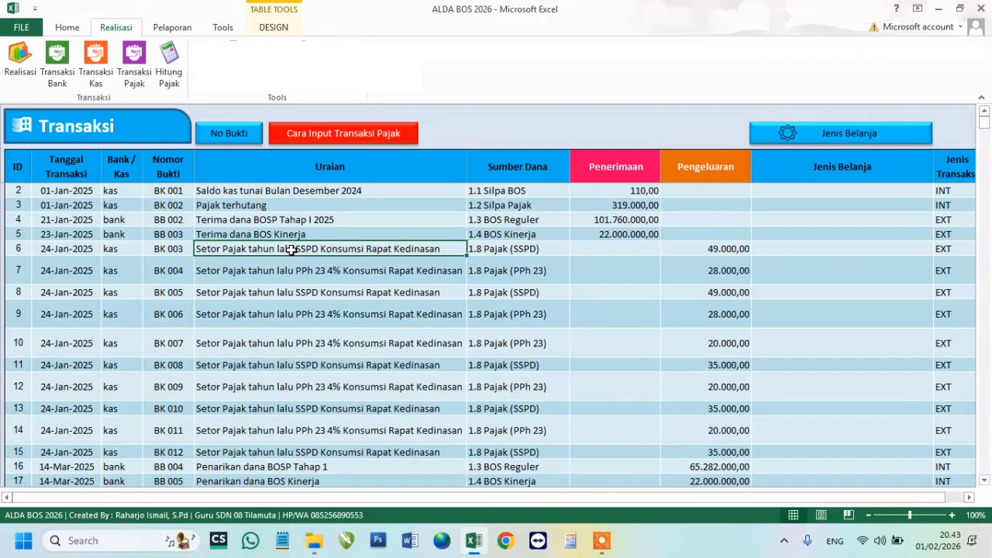
Check the Pengeluaran of tax deposit entry BK 003, and step through the remaining 24-Jan-2025 tax deposit entries again.
{"action": "left_click", "coordinate": [699, 247]}
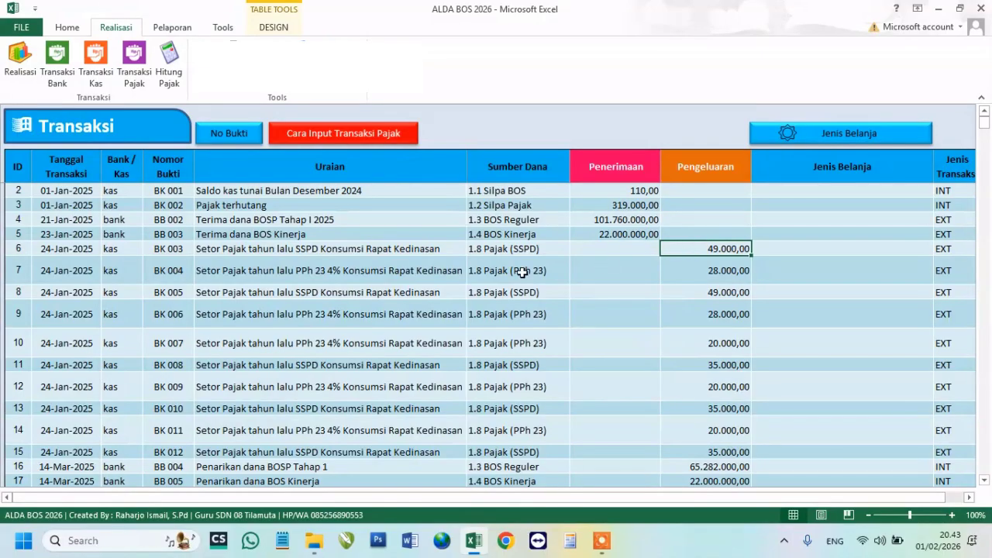
{"action": "left_click", "coordinate": [359, 251]}
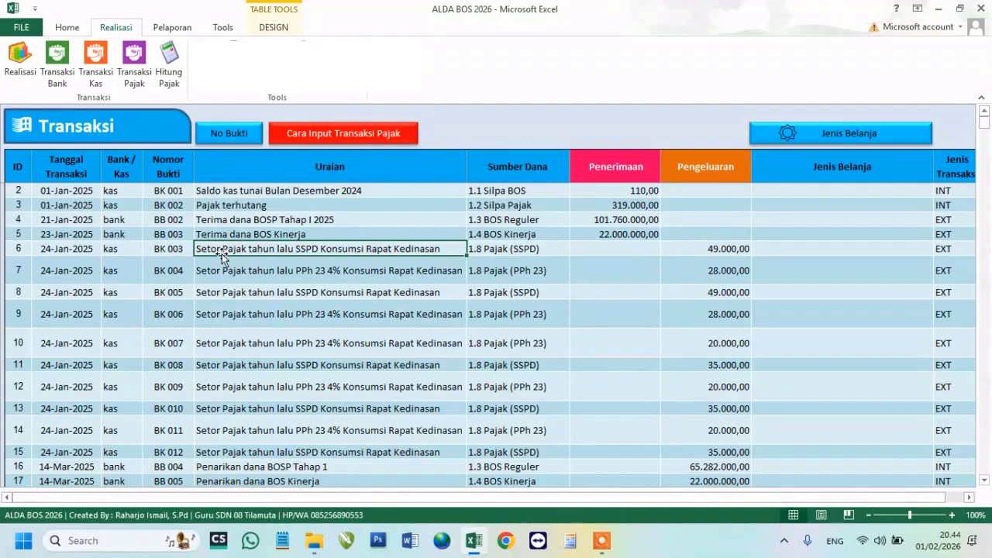
{"action": "left_click", "coordinate": [253, 266]}
{"action": "key", "text": "Up"}
{"action": "key", "text": "Down"}
{"action": "key", "text": "Down"}
{"action": "key", "text": "Down"}
{"action": "key", "text": "Down"}
{"action": "key", "text": "Down"}
{"action": "key", "text": "Down"}
{"action": "key", "text": "Down"}
{"action": "key", "text": "Down"}
{"action": "key", "text": "Down"}
{"action": "key", "text": "Down"}
{"action": "key", "text": "Up"}
{"action": "key", "text": "Up"}
{"action": "key", "text": "Up"}
{"action": "key", "text": "Up"}
{"action": "key", "text": "Up"}
{"action": "key", "text": "Up"}
{"action": "key", "text": "Up"}
{"action": "key", "text": "Up"}
{"action": "key", "text": "Up"}
{"action": "key", "text": "Up"}
{"action": "key", "text": "Left"}
{"action": "key", "text": "Right"}
{"action": "key", "text": "Down"}
{"action": "key", "text": "Down"}
{"action": "key", "text": "Down"}
{"action": "key", "text": "Up"}
{"action": "key", "text": "Up"}
{"action": "key", "text": "Up"}
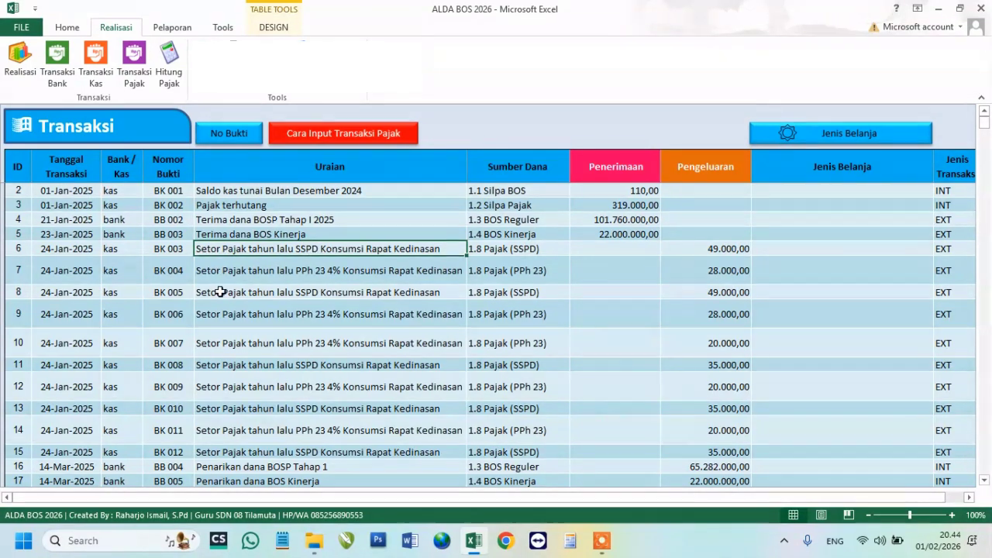
Locate the Penarikan dana BOSP Tahap 1 entry and check the Uraian and Penerimaan of the Terima dana BOSP Tahap I 2025 entry.
{"action": "left_click", "coordinate": [224, 409]}
{"action": "key", "text": "Down"}
{"action": "key", "text": "Down"}
{"action": "key", "text": "Down"}
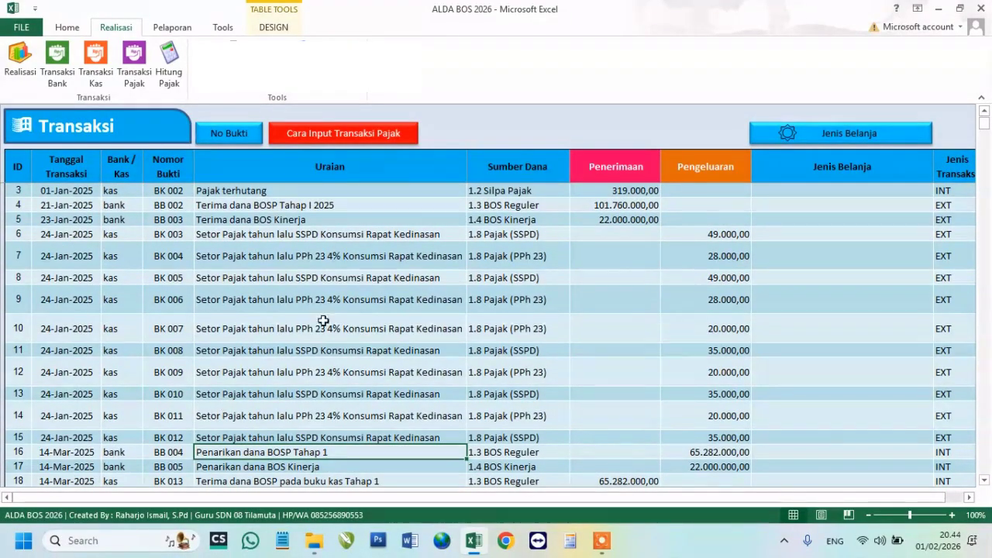
{"action": "left_click", "coordinate": [275, 210]}
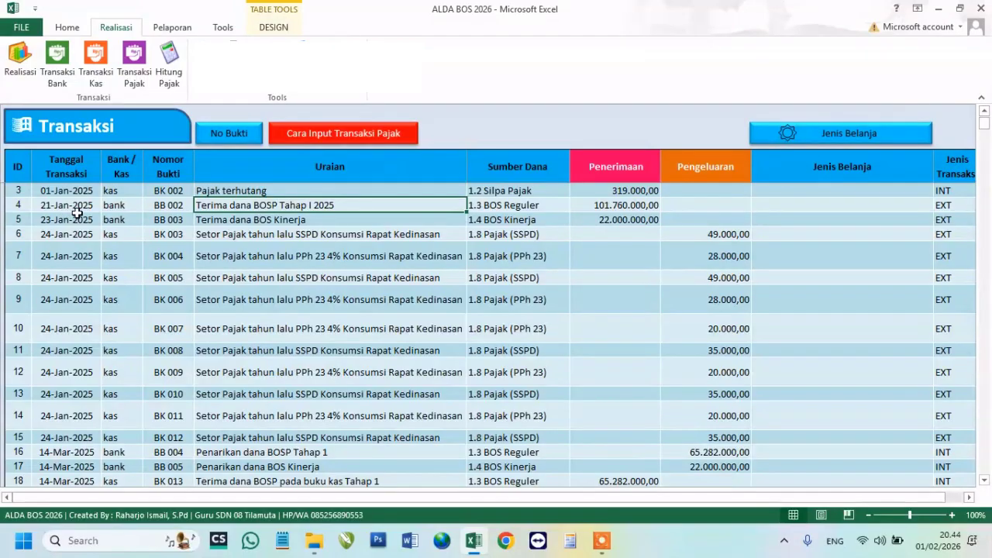
{"action": "left_click", "coordinate": [610, 207]}
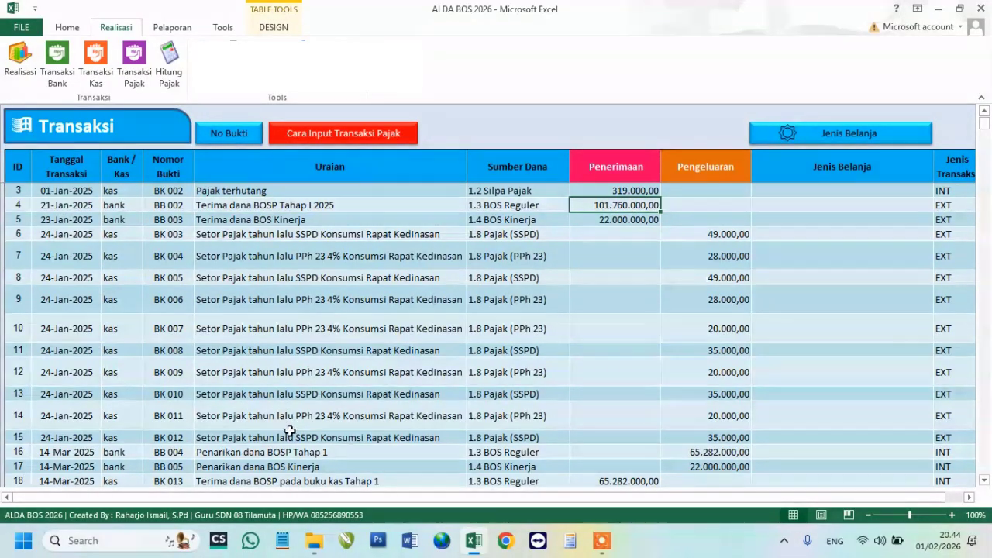
Review the date, Uraian, Pengeluaran and Jenis Transaksi fields of the Penarikan dana BOSP Tahap 1 bank entry.
{"action": "left_click", "coordinate": [266, 438]}
{"action": "key", "text": "Down"}
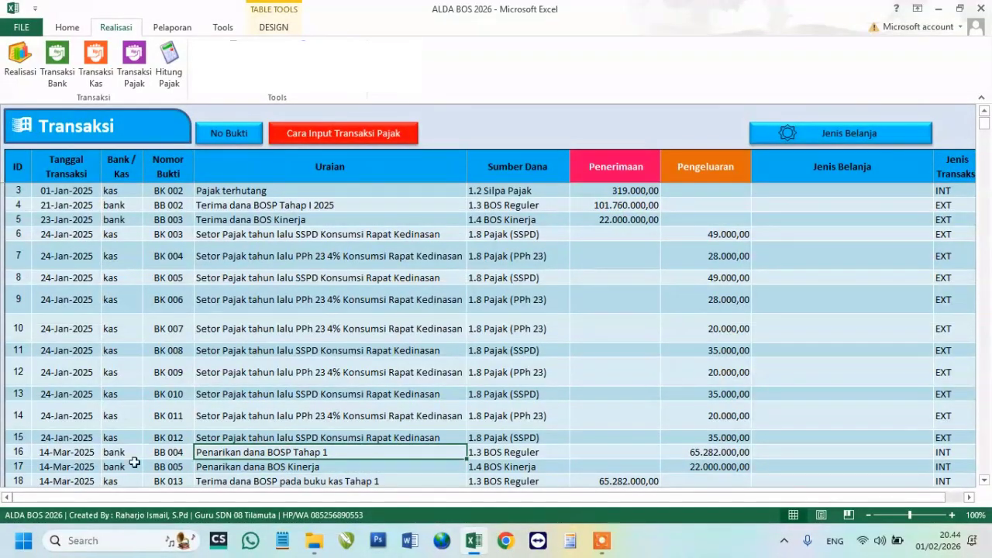
{"action": "left_click", "coordinate": [73, 455]}
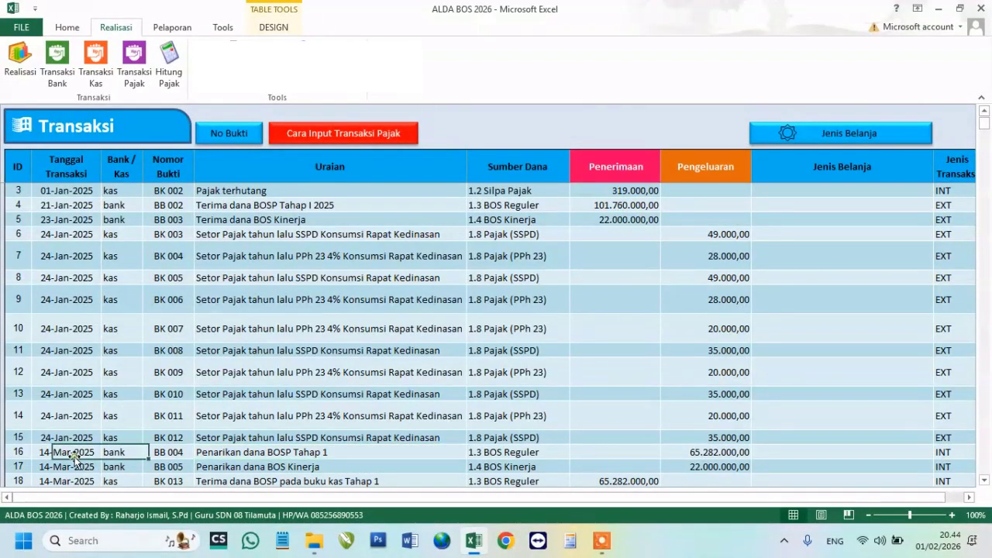
{"action": "left_click", "coordinate": [232, 452]}
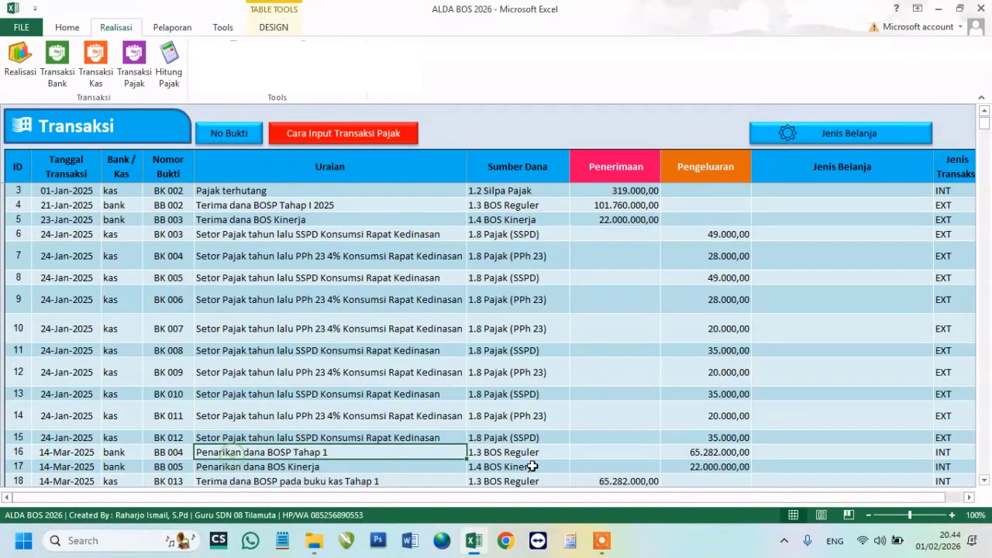
{"action": "left_click", "coordinate": [715, 451]}
{"action": "key", "text": "Right"}
{"action": "key", "text": "Right"}
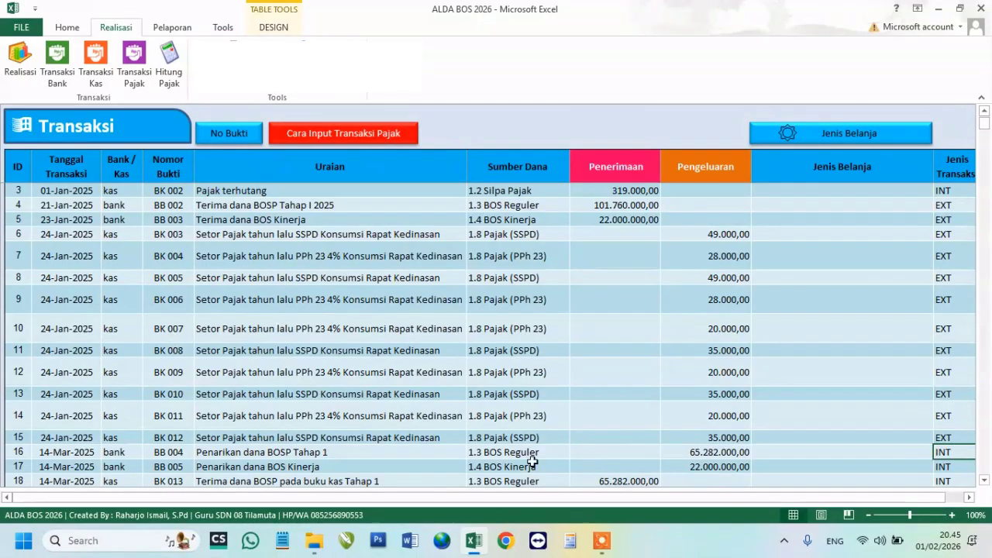
{"action": "left_click", "coordinate": [295, 454]}
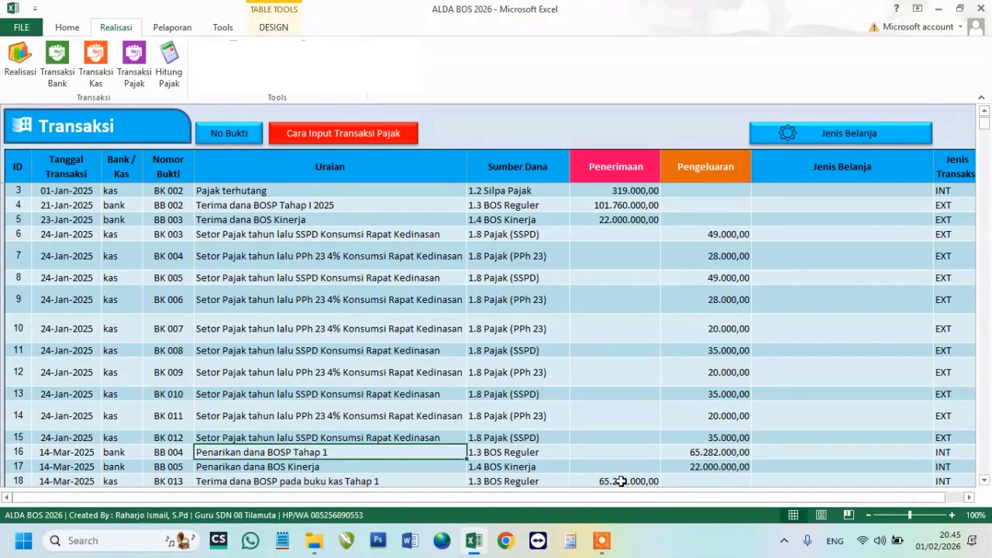
{"action": "left_click", "coordinate": [683, 457]}
Review the Uraian, Sumber Dana and Pengeluaran fields of the Penarikan dana BOS Kinerja bank entry.
{"action": "left_click", "coordinate": [254, 466]}
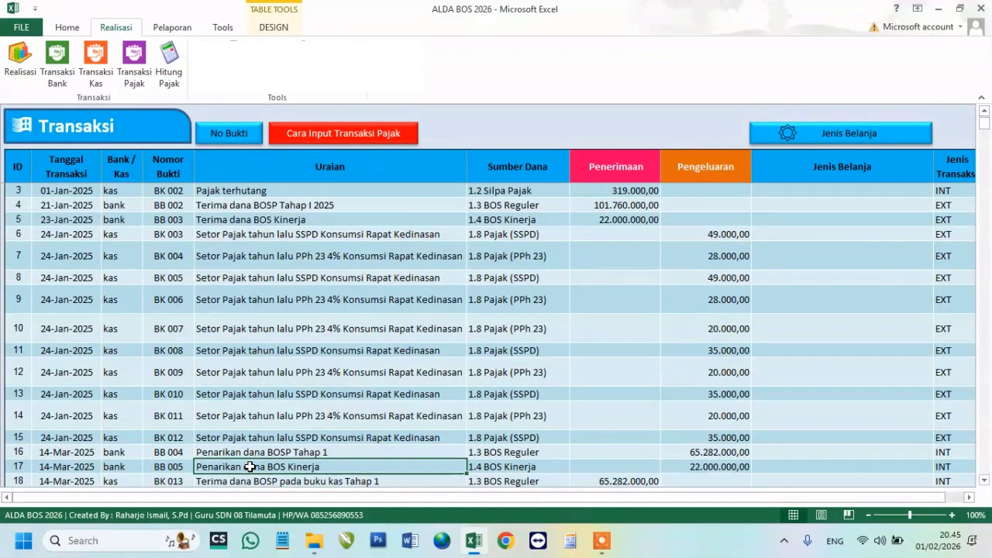
{"action": "key", "text": "Right"}
{"action": "key", "text": "Right"}
{"action": "key", "text": "Right"}
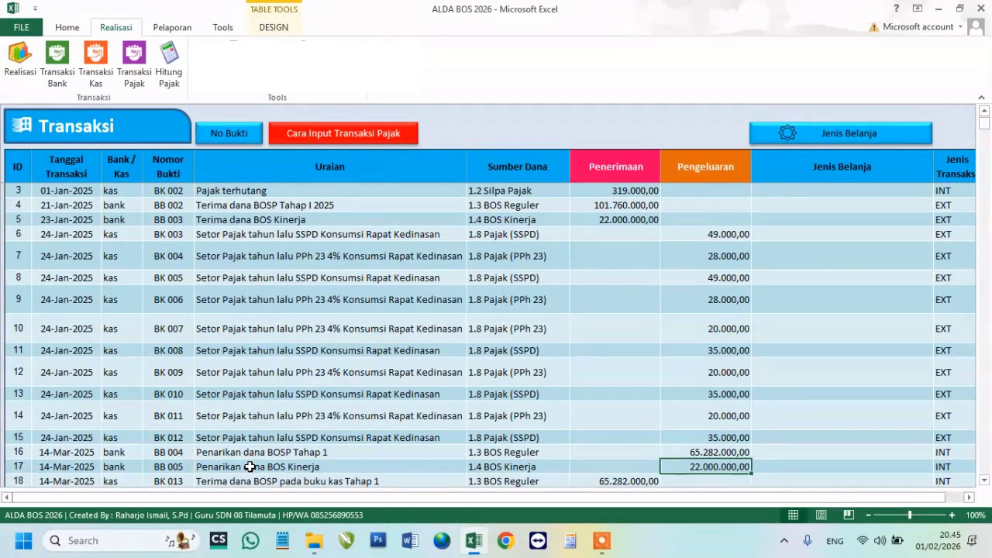
{"action": "key", "text": "Down"}
{"action": "key", "text": "Down"}
{"action": "key", "text": "Left"}
{"action": "key", "text": "Up"}
{"action": "key", "text": "Right"}
{"action": "key", "text": "Right"}
{"action": "key", "text": "Right"}
{"action": "key", "text": "Right"}
{"action": "key", "text": "Up"}
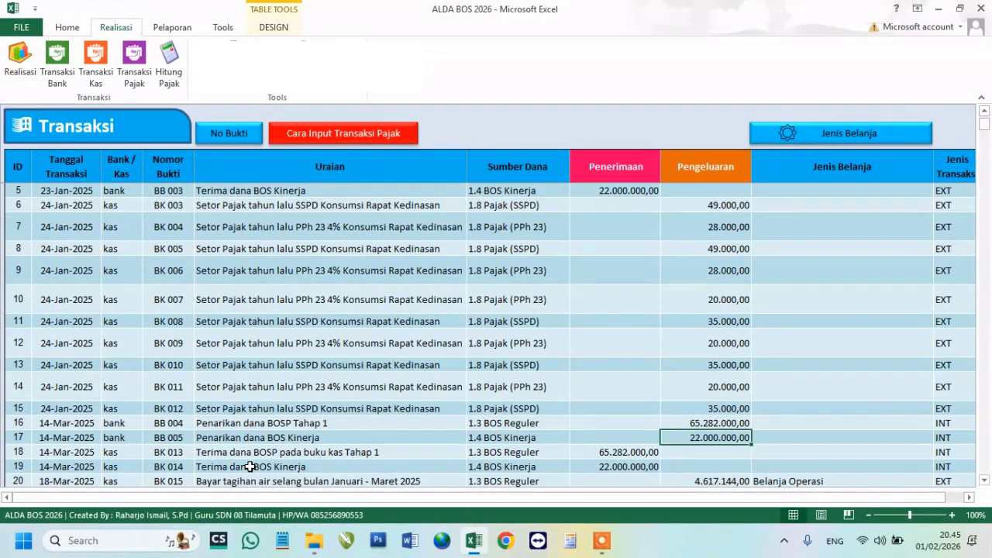
{"action": "key", "text": "Left"}
{"action": "key", "text": "Left"}
{"action": "key", "text": "Left"}
{"action": "key", "text": "Left"}
{"action": "key", "text": "Right"}
Review the Bank/Kas, Uraian and Penerimaan of Terima dana BOSP pada buku kas Tahap 1 against the Pengeluaran of Penarikan dana BOSP Tahap 1.
{"action": "key", "text": "Down"}
{"action": "key", "text": "Left"}
{"action": "key", "text": "Left"}
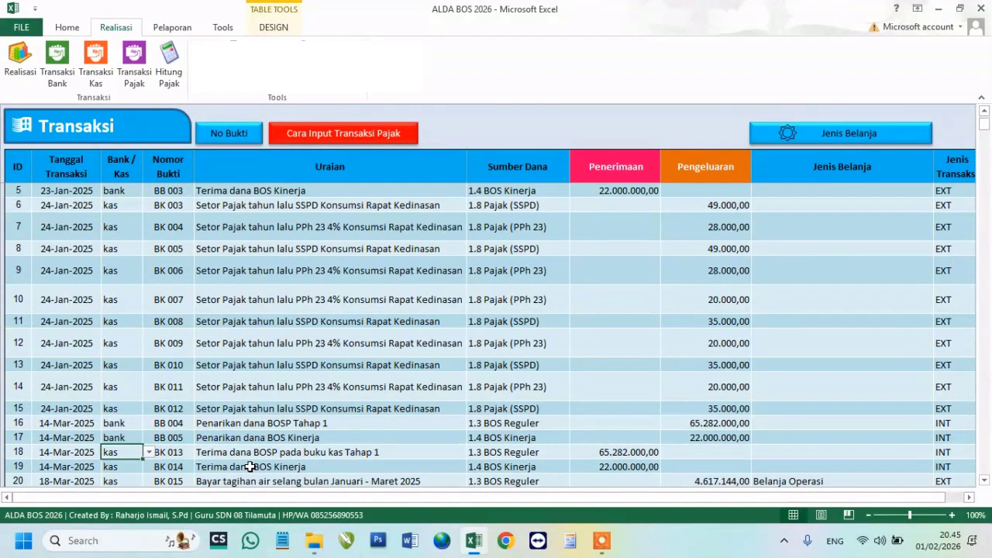
{"action": "key", "text": "Right"}
{"action": "key", "text": "Right"}
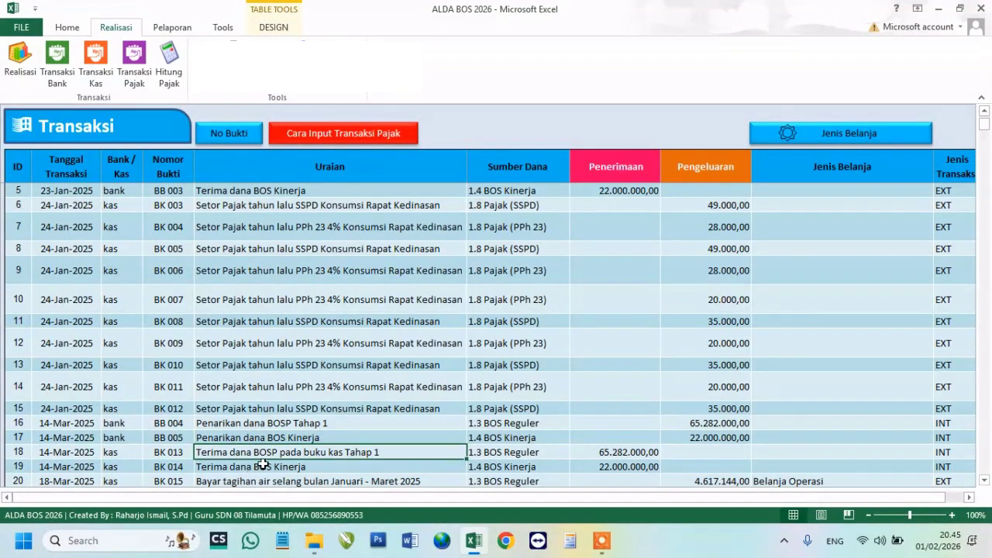
{"action": "left_click", "coordinate": [703, 425]}
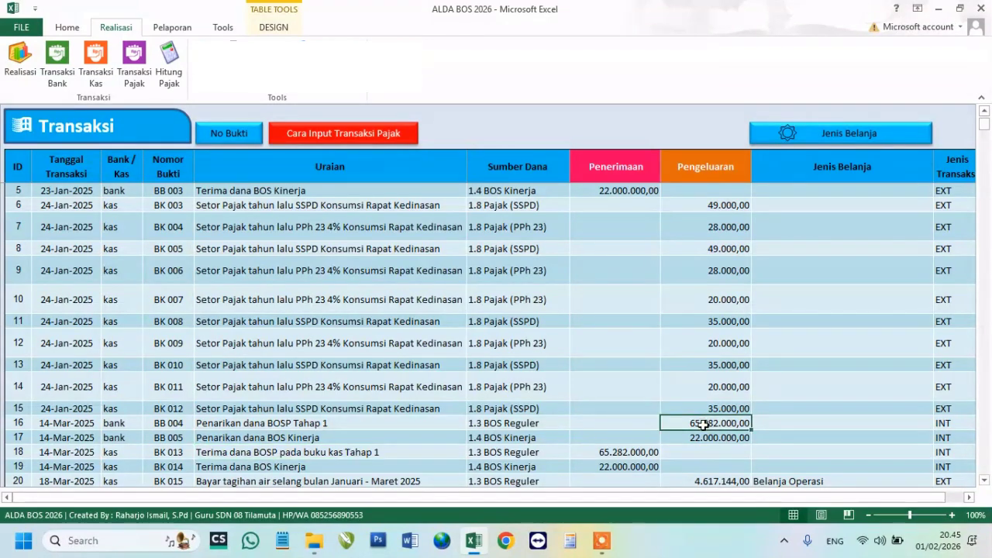
{"action": "left_click", "coordinate": [341, 454]}
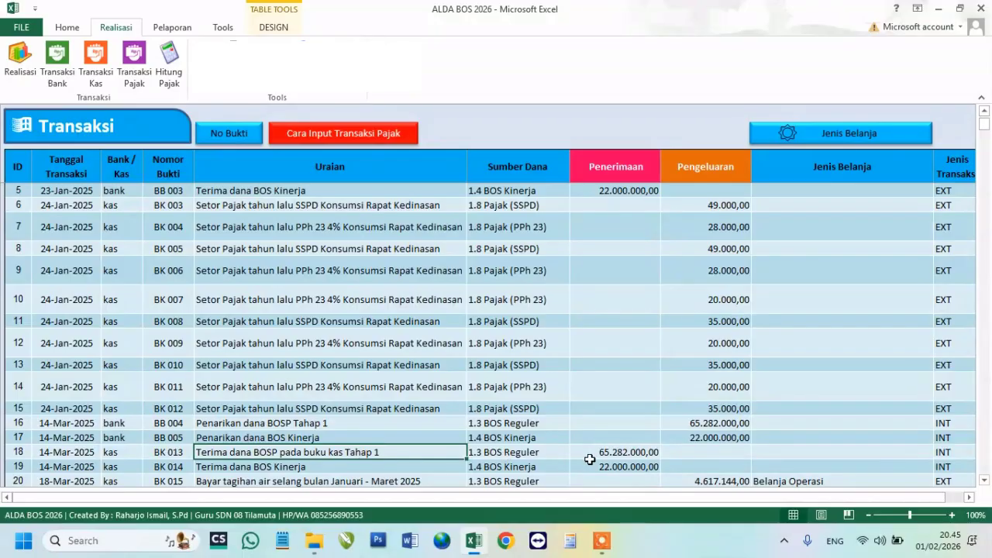
{"action": "left_click", "coordinate": [619, 453]}
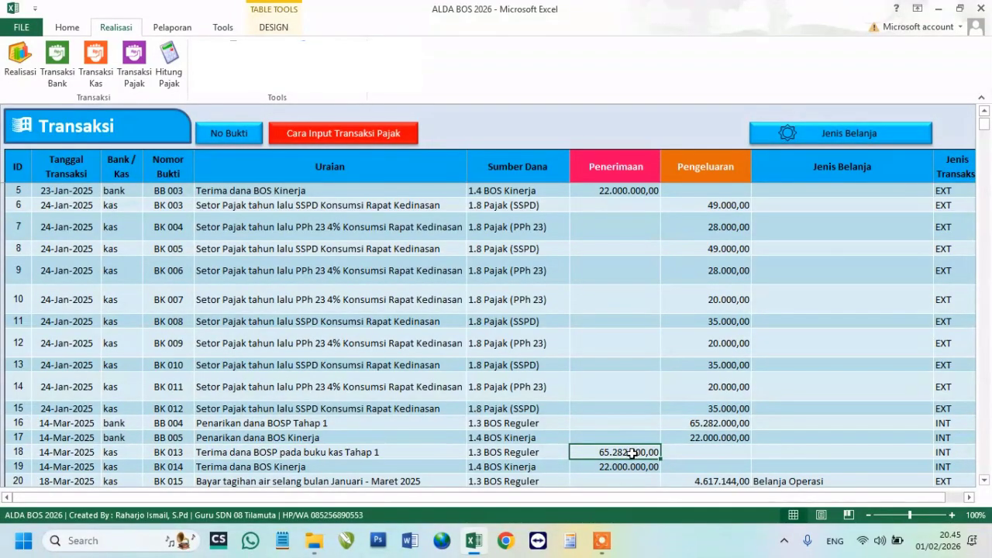
Review the Uraian of the cash entries from Terima dana BOS Kinerja through the 18-Mar-2025 spending to the honorarium guru abdi payment.
{"action": "left_click", "coordinate": [315, 464]}
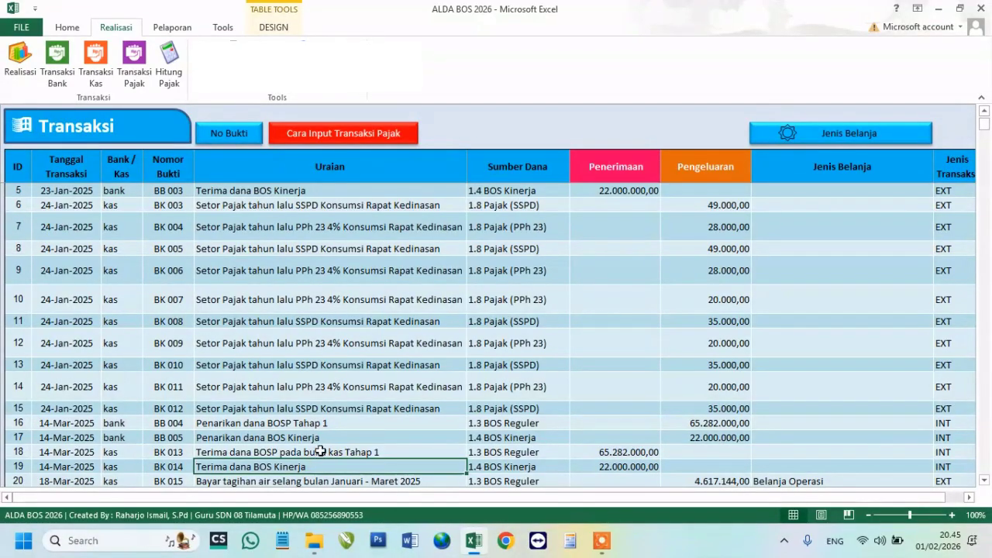
{"action": "key", "text": "Down"}
{"action": "key", "text": "Down"}
{"action": "key", "text": "Down"}
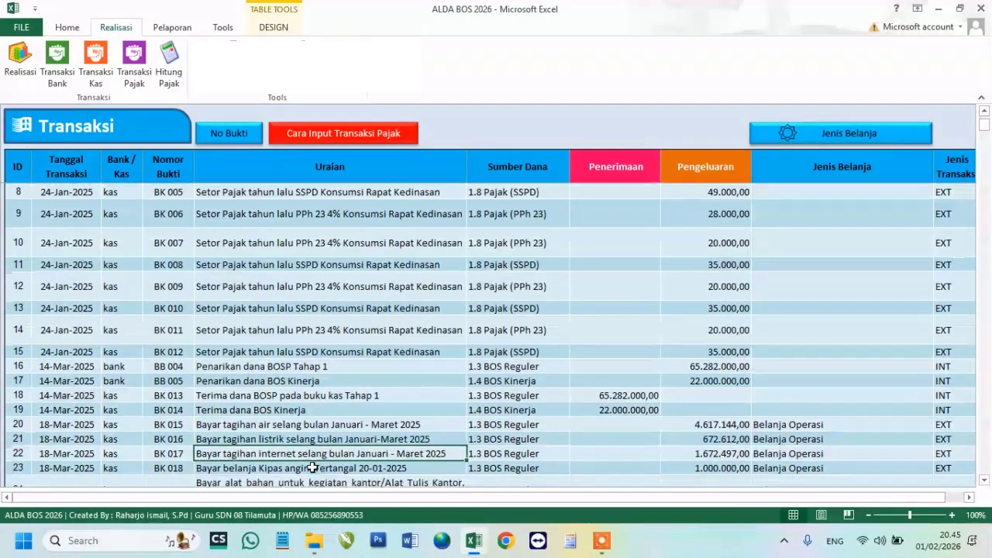
{"action": "key", "text": "Down"}
{"action": "key", "text": "Down"}
{"action": "key", "text": "Down"}
{"action": "key", "text": "Down"}
{"action": "key", "text": "Down"}
{"action": "key", "text": "Down"}
{"action": "key", "text": "Down"}
{"action": "key", "text": "Down"}
{"action": "key", "text": "Down"}
{"action": "key", "text": "Down"}
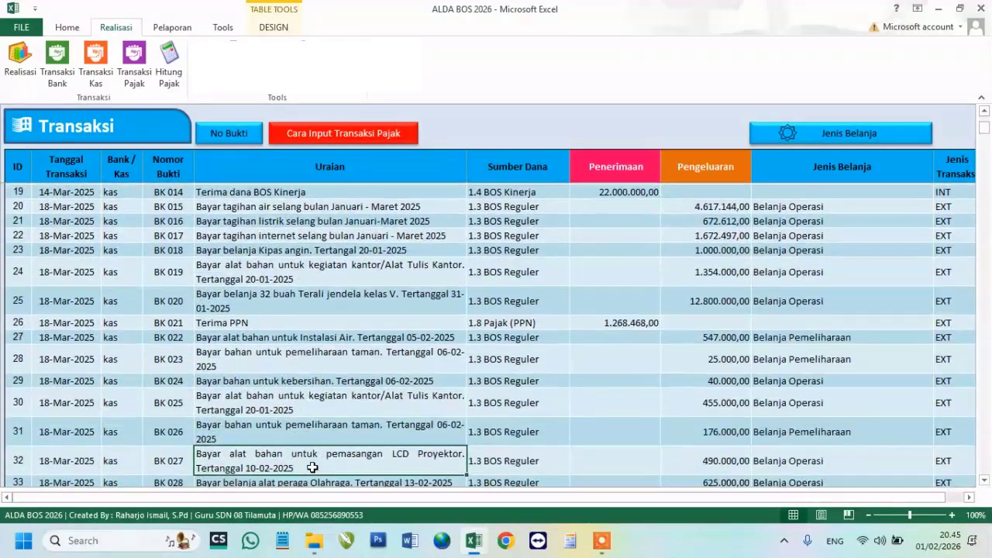
{"action": "key", "text": "Down"}
{"action": "key", "text": "Down"}
{"action": "key", "text": "Down"}
{"action": "key", "text": "Down"}
{"action": "key", "text": "Down"}
{"action": "key", "text": "Down"}
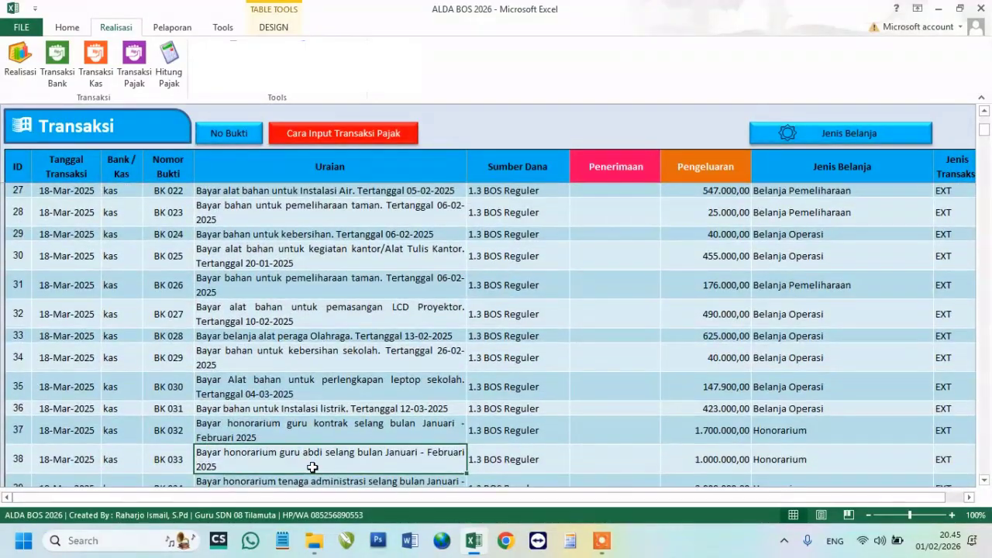
Review the Uraian column from the opening balances down to the Bayar bahan untuk kebersihan sekolah entry dated 26-02-2025.
{"action": "key", "text": "ctrl+Home"}
{"action": "key", "text": "Right"}
{"action": "key", "text": "Right"}
{"action": "key", "text": "Down"}
{"action": "key", "text": "Down"}
{"action": "key", "text": "Down"}
{"action": "key", "text": "Down"}
{"action": "key", "text": "Down"}
{"action": "key", "text": "Down"}
{"action": "key", "text": "Down"}
{"action": "key", "text": "Right"}
{"action": "key", "text": "Down"}
{"action": "key", "text": "Down"}
{"action": "key", "text": "Down"}
{"action": "key", "text": "Down"}
{"action": "key", "text": "Down"}
{"action": "key", "text": "Down"}
{"action": "key", "text": "Down"}
{"action": "key", "text": "Down"}
{"action": "key", "text": "Down"}
{"action": "key", "text": "Down"}
{"action": "key", "text": "Down"}
{"action": "key", "text": "Down"}
{"action": "key", "text": "Down"}
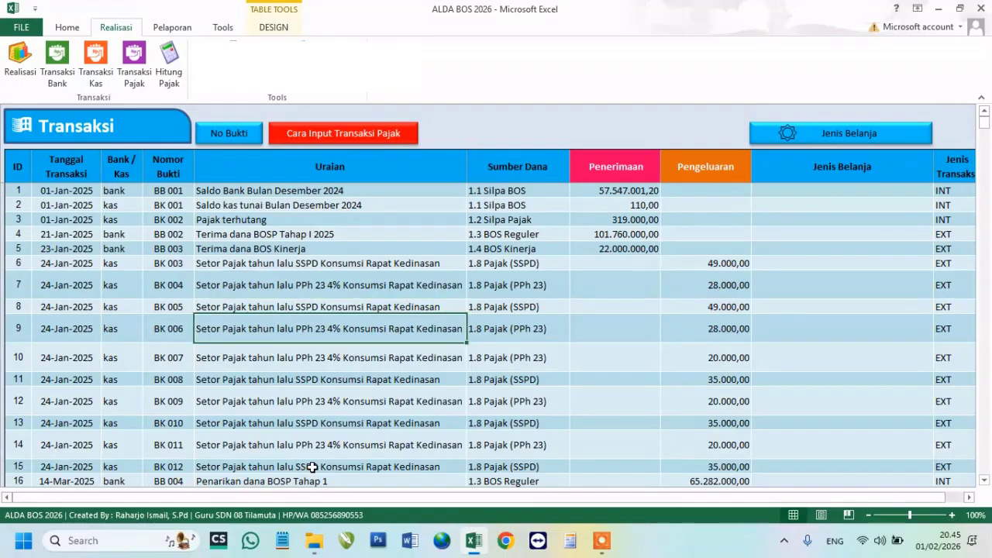
{"action": "key", "text": "Down"}
{"action": "key", "text": "Down"}
{"action": "key", "text": "Down"}
{"action": "key", "text": "Down"}
{"action": "key", "text": "Down"}
{"action": "key", "text": "Down"}
{"action": "key", "text": "Down"}
{"action": "key", "text": "Down"}
{"action": "key", "text": "Down"}
{"action": "key", "text": "Down"}
{"action": "key", "text": "Down"}
{"action": "key", "text": "Down"}
{"action": "key", "text": "Down"}
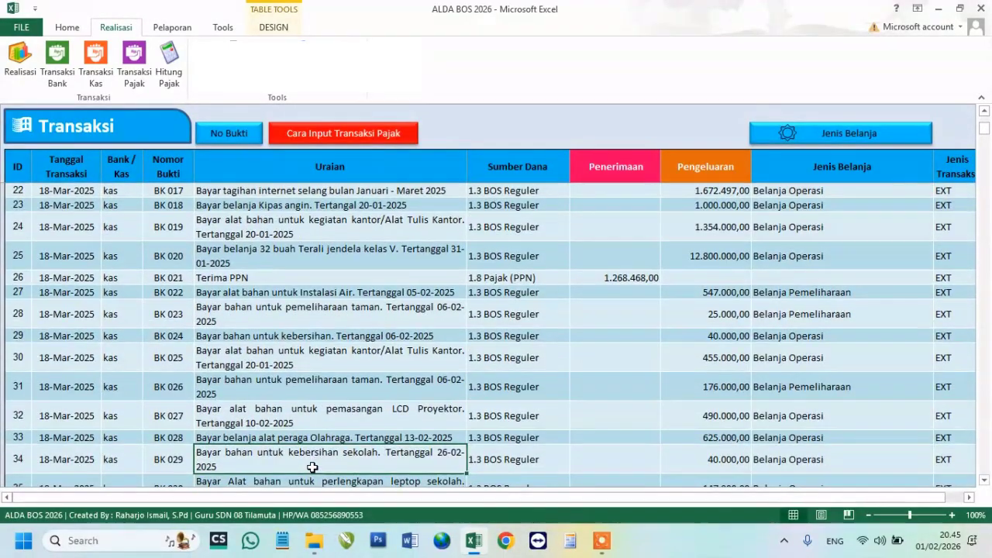
Look through the Uraian of the January entries down to the PPh 23 tax deposit BK 009, and return to the first entry.
{"action": "key", "text": "ctrl+Home"}
{"action": "key", "text": "Right"}
{"action": "key", "text": "Right"}
{"action": "key", "text": "Right"}
{"action": "key", "text": "Right"}
{"action": "key", "text": "Right"}
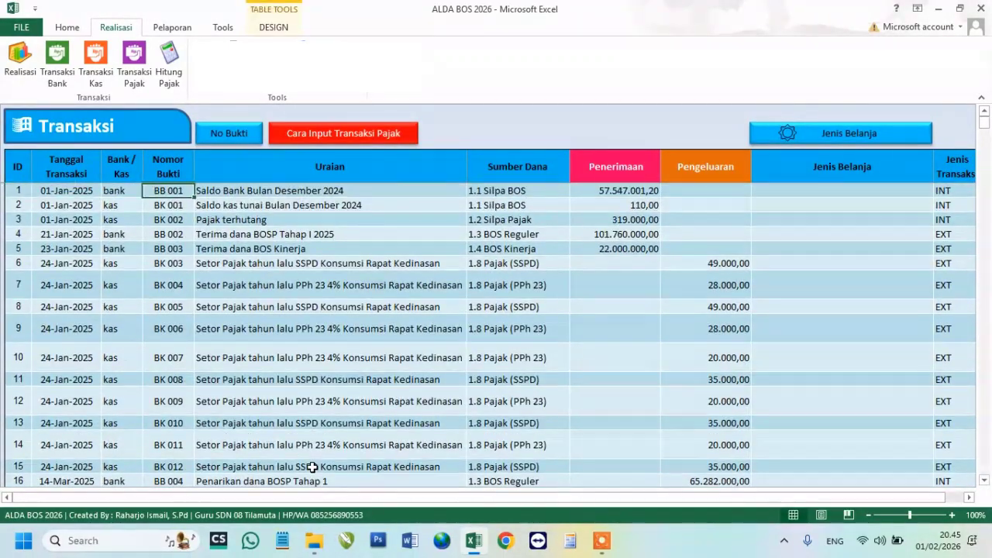
{"action": "key", "text": "Down"}
{"action": "key", "text": "Down"}
{"action": "key", "text": "Down"}
{"action": "key", "text": "Down"}
{"action": "key", "text": "Down"}
{"action": "key", "text": "Down"}
{"action": "key", "text": "Down"}
{"action": "key", "text": "Down"}
{"action": "key", "text": "Down"}
{"action": "key", "text": "Down"}
{"action": "key", "text": "Down"}
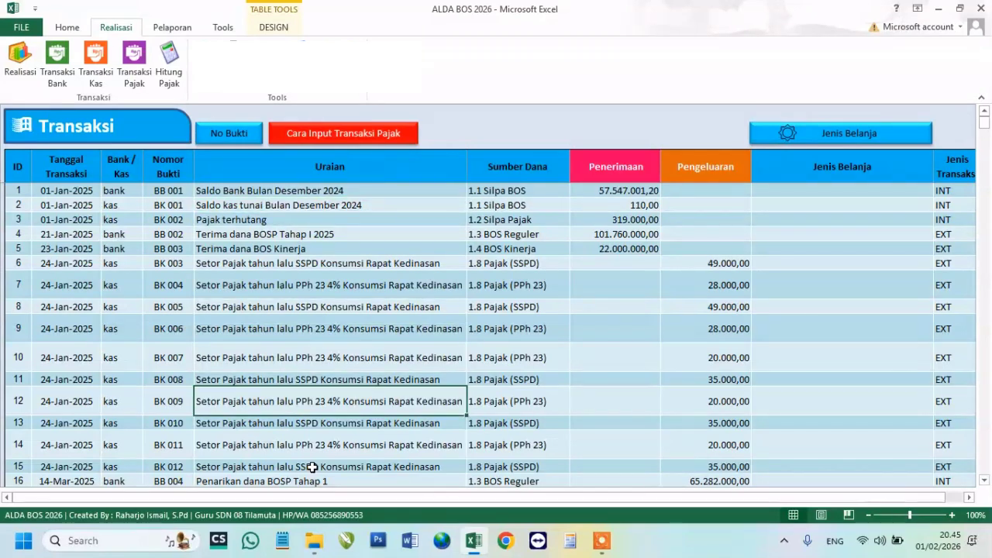
{"action": "key", "text": "ctrl+Home"}
{"action": "key", "text": "Right"}
{"action": "key", "text": "Right"}
{"action": "key", "text": "Right"}
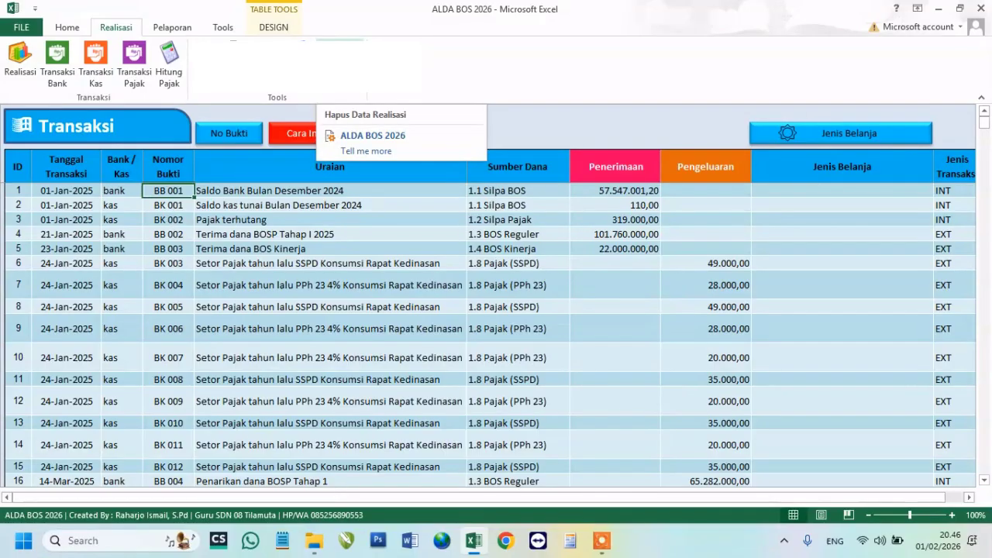
Check the Uraian of tax deposit BK 004, Terima dana BOSP Tahap I 2025 and Saldo kas tunai Bulan Desember 2024.
{"action": "left_click", "coordinate": [317, 297]}
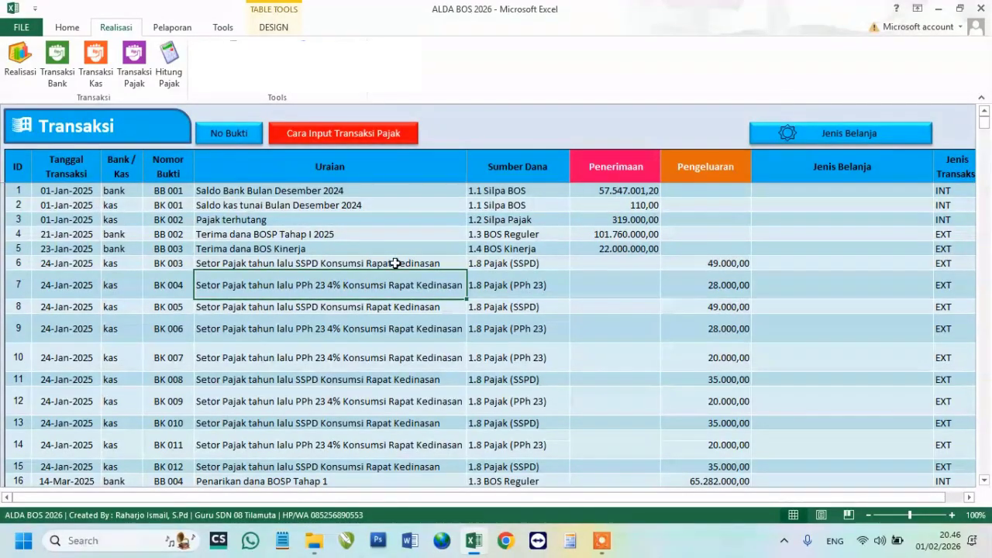
{"action": "left_click", "coordinate": [322, 230]}
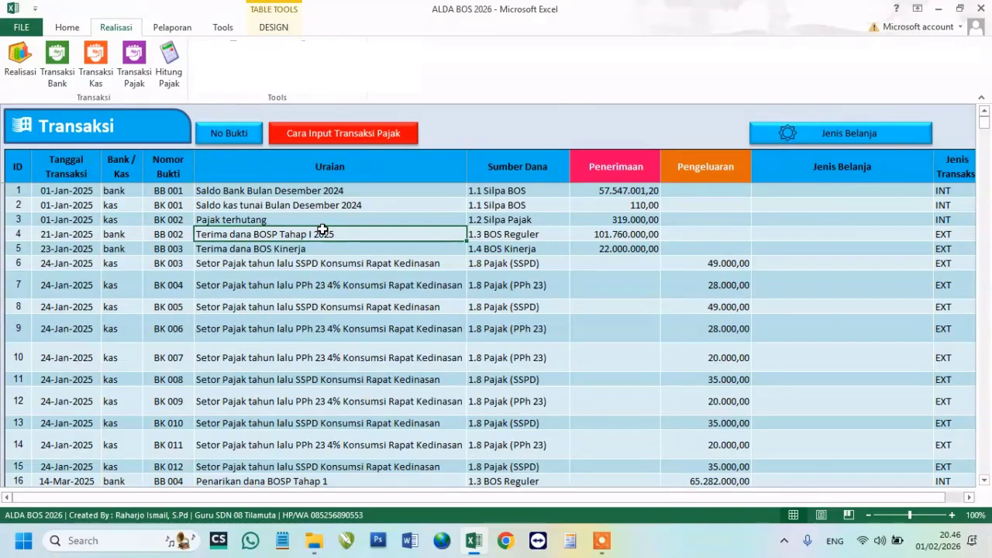
{"action": "left_click", "coordinate": [338, 203]}
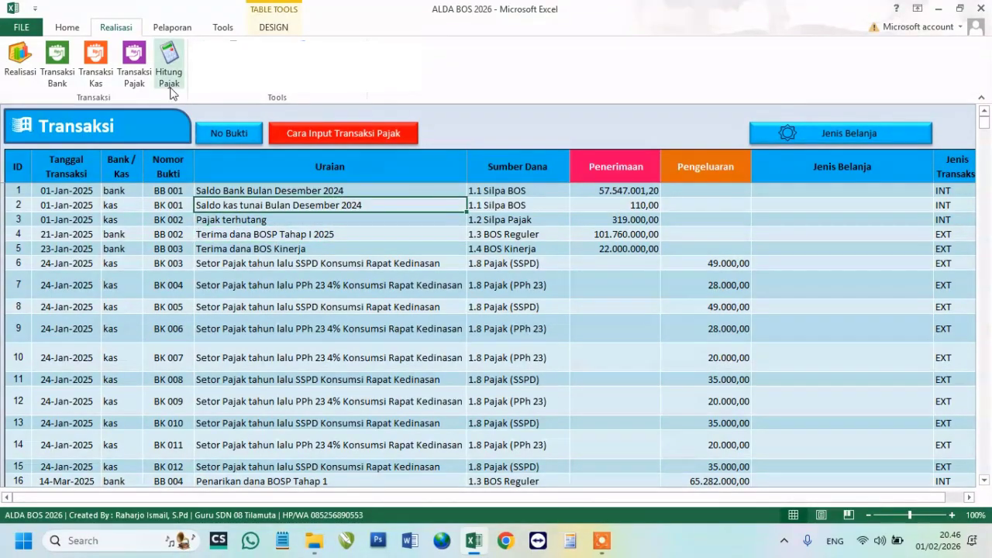
Examine the report types offered for Cetak Laporan, close the dialog without printing and return to the Realisasi commands.
{"action": "left_click", "coordinate": [172, 27]}
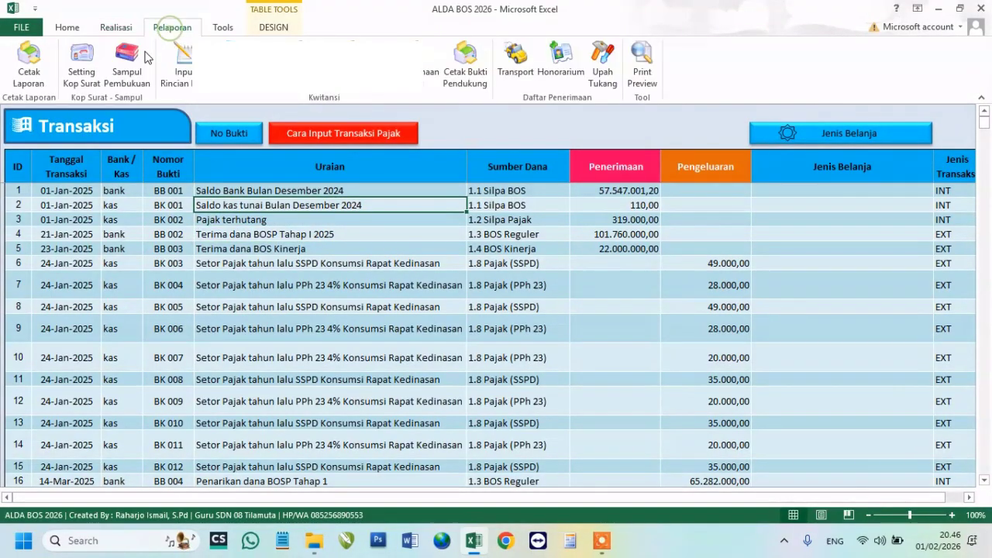
{"action": "left_click", "coordinate": [13, 88]}
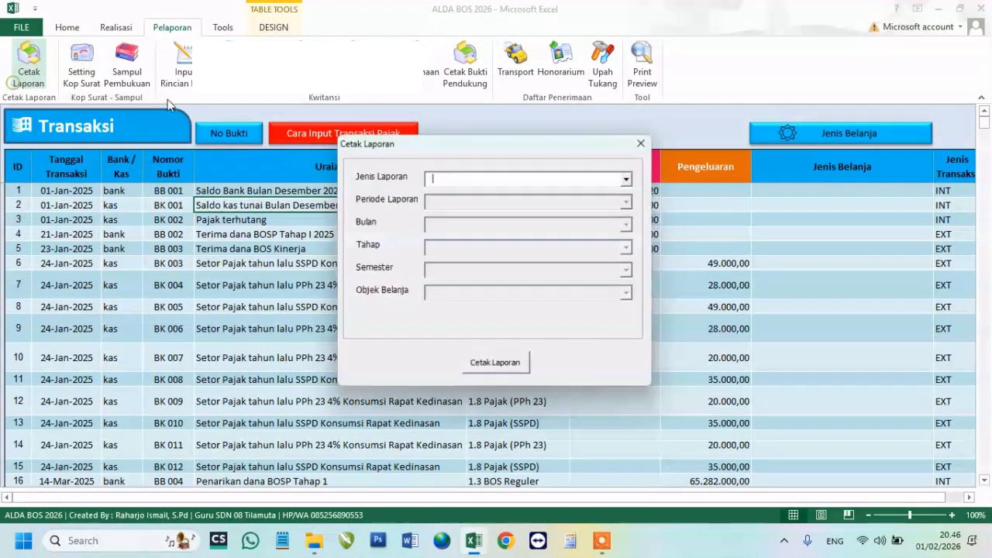
{"action": "left_click", "coordinate": [629, 179]}
{"action": "mouse_move", "coordinate": [630, 217]}
{"action": "left_mouse_down"}
{"action": "mouse_move", "coordinate": [632, 243]}
{"action": "mouse_move", "coordinate": [632, 217]}
{"action": "left_mouse_up"}
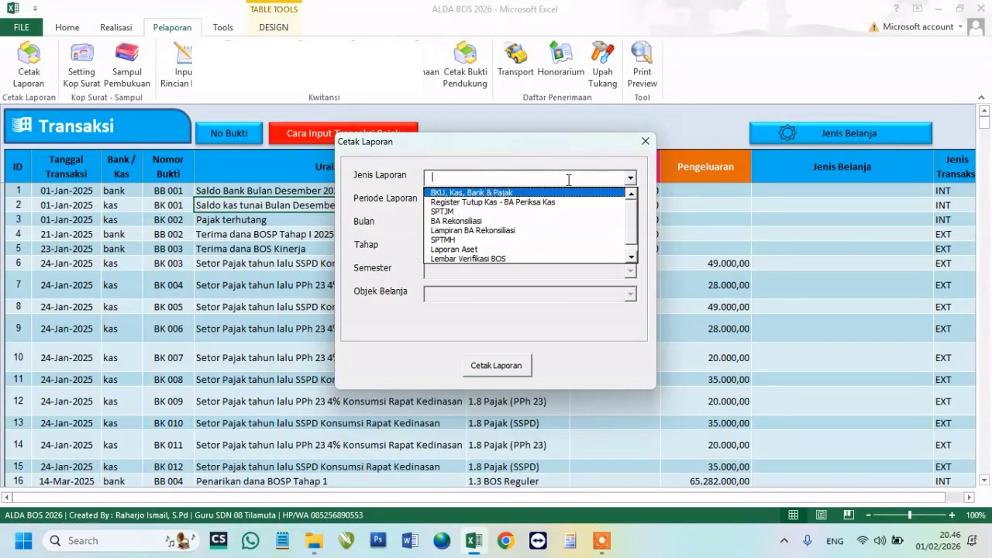
{"action": "left_click", "coordinate": [645, 142]}
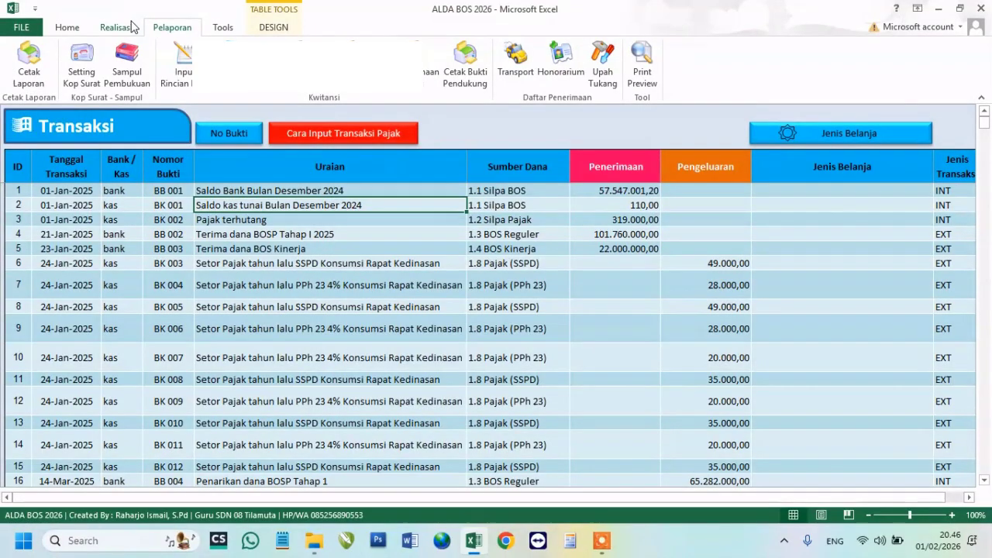
{"action": "left_click", "coordinate": [132, 27]}
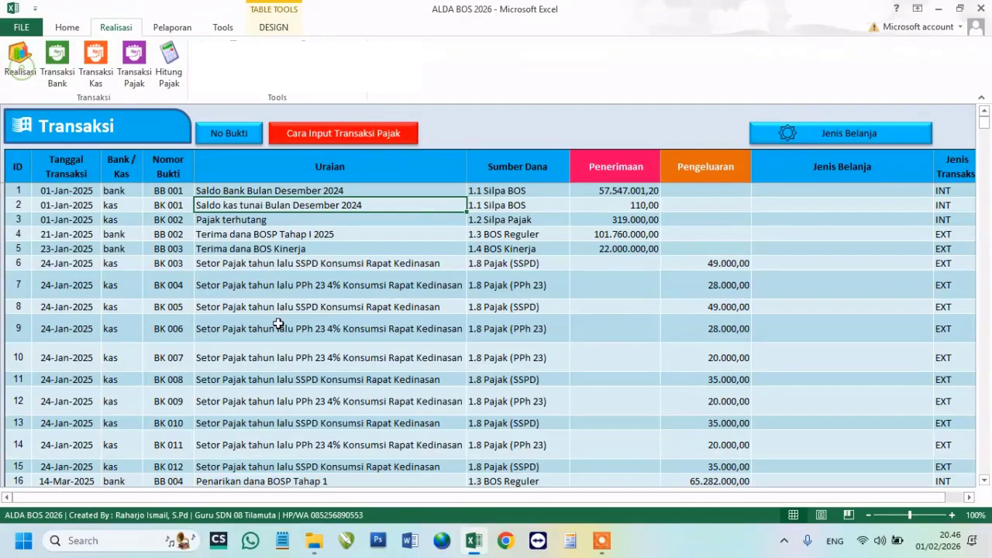
Review the Sumber Dana of the 24-Jan-2025 SSPD and PPh 23 tax deposit entries.
{"action": "left_click", "coordinate": [501, 307]}
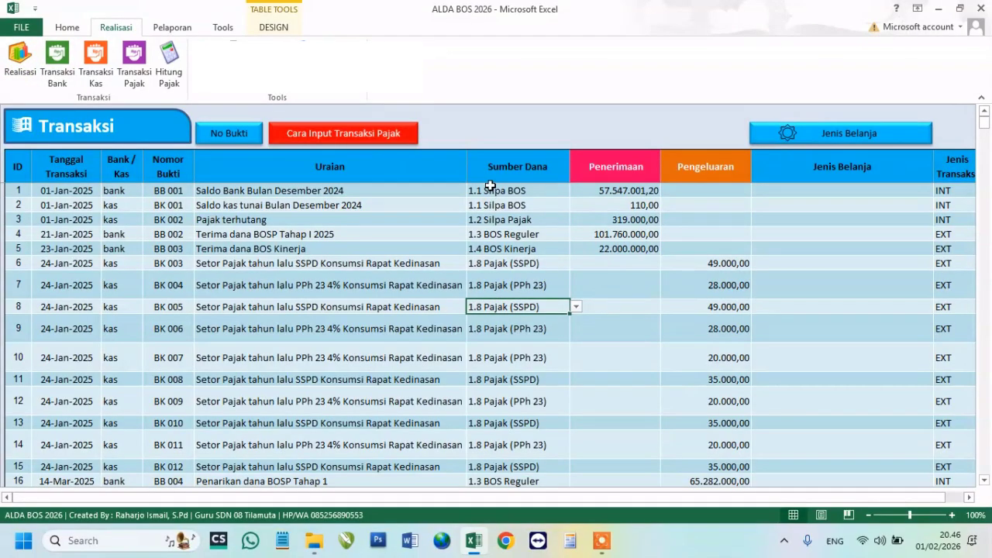
{"action": "left_click", "coordinate": [497, 403]}
{"action": "key", "text": "Up"}
{"action": "key", "text": "Up"}
{"action": "key", "text": "Up"}
{"action": "key", "text": "Down"}
{"action": "key", "text": "Down"}
{"action": "key", "text": "Down"}
{"action": "key", "text": "Down"}
{"action": "key", "text": "Down"}
{"action": "key", "text": "Down"}
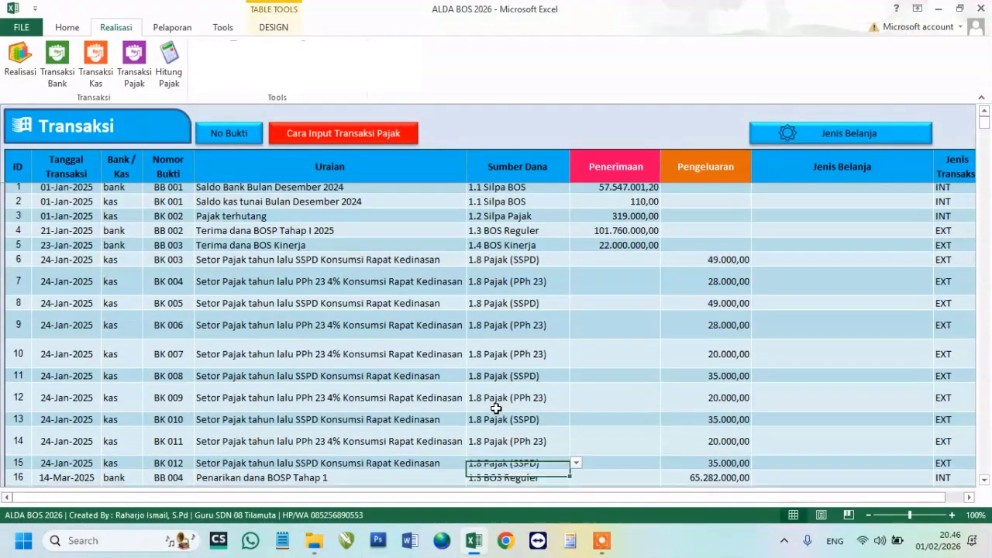
Review the Sumber Dana of the March 2025 entries, ending at Terima dana BOSP pada buku kas Tahap 1.
{"action": "key", "text": "Down"}
{"action": "key", "text": "Down"}
{"action": "key", "text": "Down"}
{"action": "key", "text": "Down"}
{"action": "key", "text": "Down"}
{"action": "key", "text": "Down"}
{"action": "key", "text": "Down"}
{"action": "key", "text": "Down"}
{"action": "key", "text": "Down"}
{"action": "key", "text": "Down"}
{"action": "key", "text": "Up"}
{"action": "key", "text": "Up"}
{"action": "key", "text": "Up"}
{"action": "key", "text": "Up"}
{"action": "key", "text": "Up"}
{"action": "key", "text": "Up"}
{"action": "key", "text": "Up"}
{"action": "key", "text": "Left"}
{"action": "key", "text": "Right"}
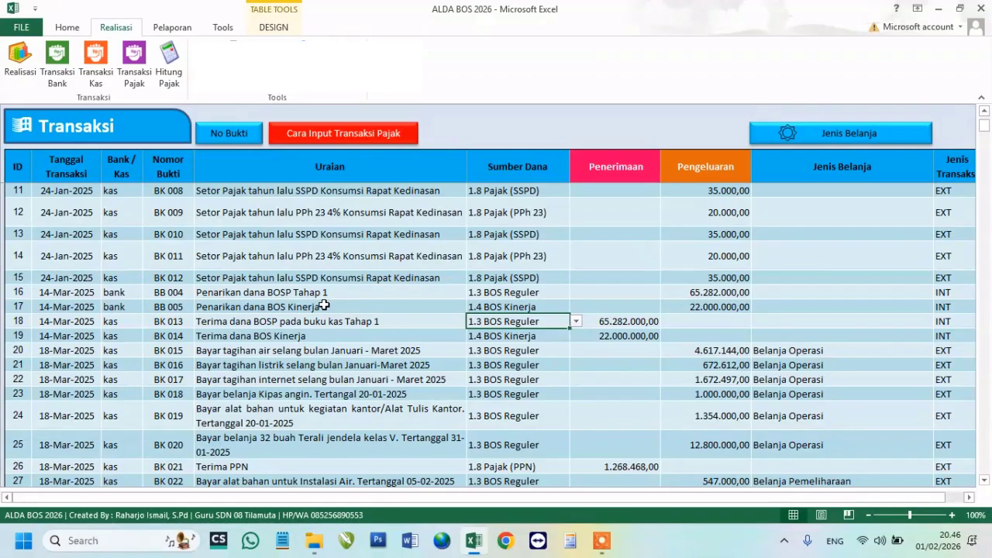
Check the opening entries Saldo Bank Bulan Desember 2024 and Saldo kas tunai Bulan Desember 2024.
{"action": "key", "text": "ctrl+Home"}
{"action": "key", "text": "Right"}
{"action": "key", "text": "Right"}
{"action": "key", "text": "Right"}
{"action": "key", "text": "Down"}
{"action": "key", "text": "Right"}
{"action": "key", "text": "Up"}
{"action": "key", "text": "Right"}
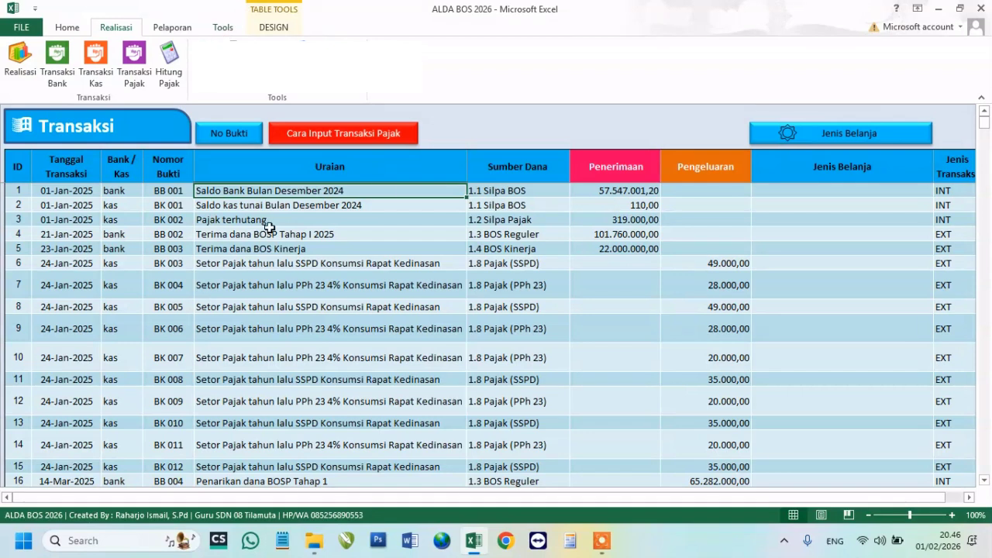
{"action": "left_click", "coordinate": [306, 206]}
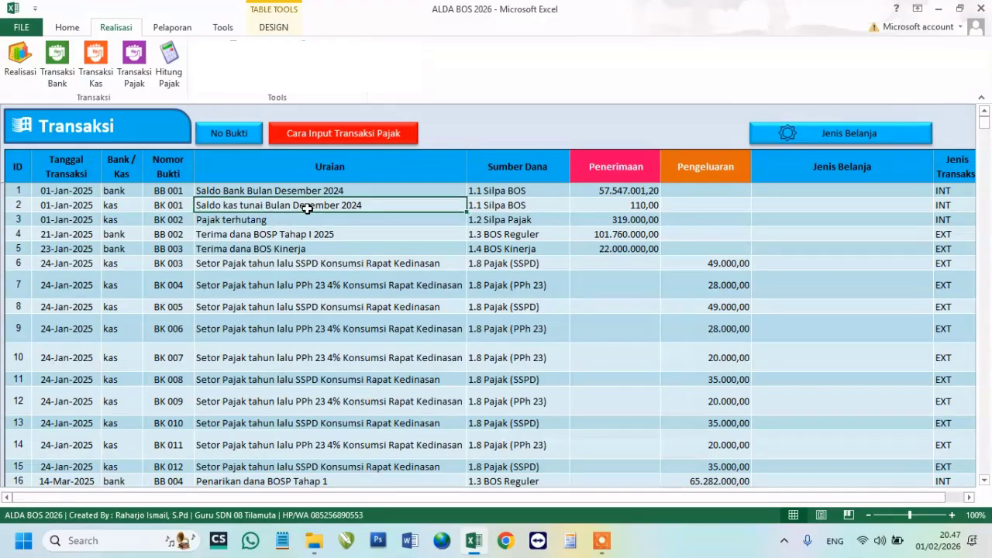
Generate the Lampiran BA Rekonsiliasi report with Tahun as the Periode Laporan.
{"action": "left_click", "coordinate": [174, 32]}
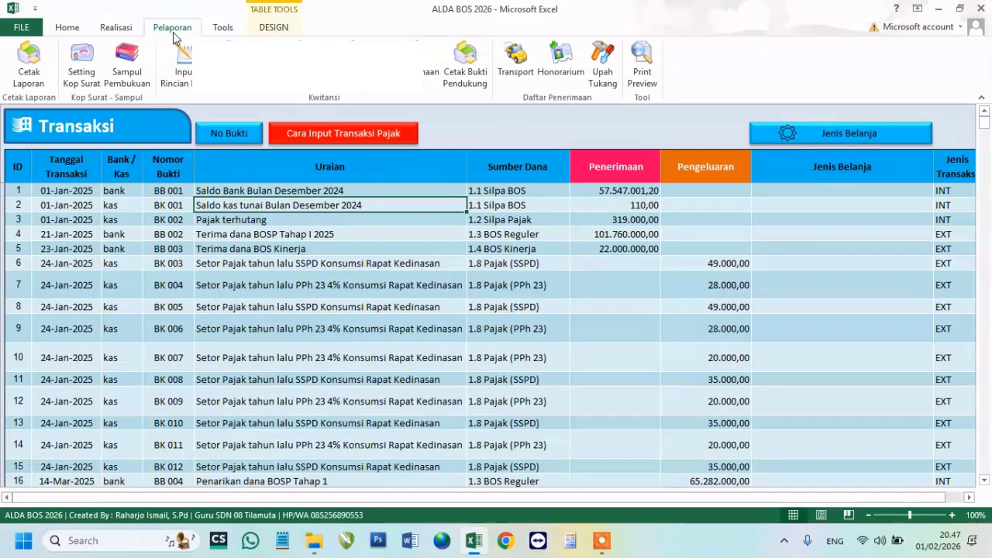
{"action": "left_click", "coordinate": [28, 62]}
{"action": "left_click", "coordinate": [630, 178]}
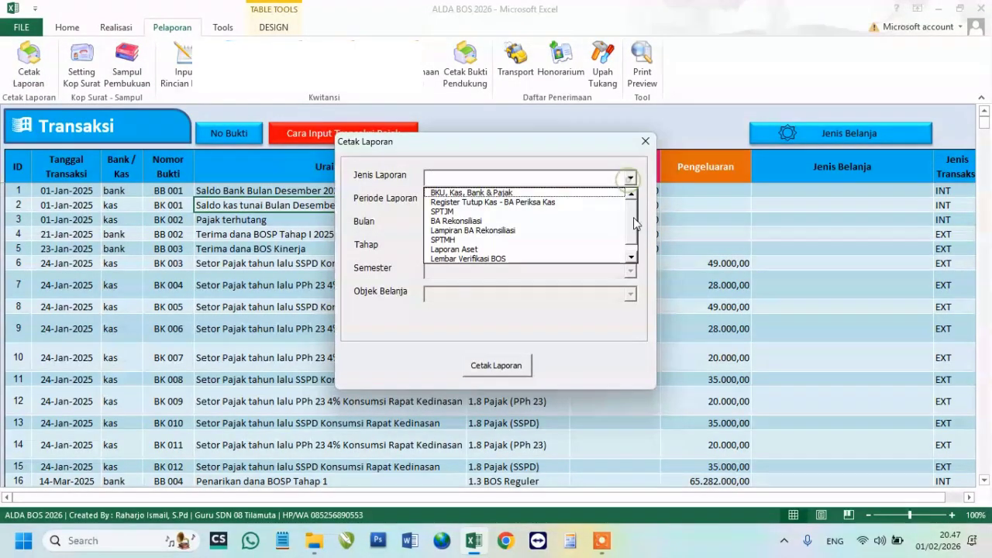
{"action": "left_click_drag", "start_coordinate": [632, 233], "coordinate": [632, 250]}
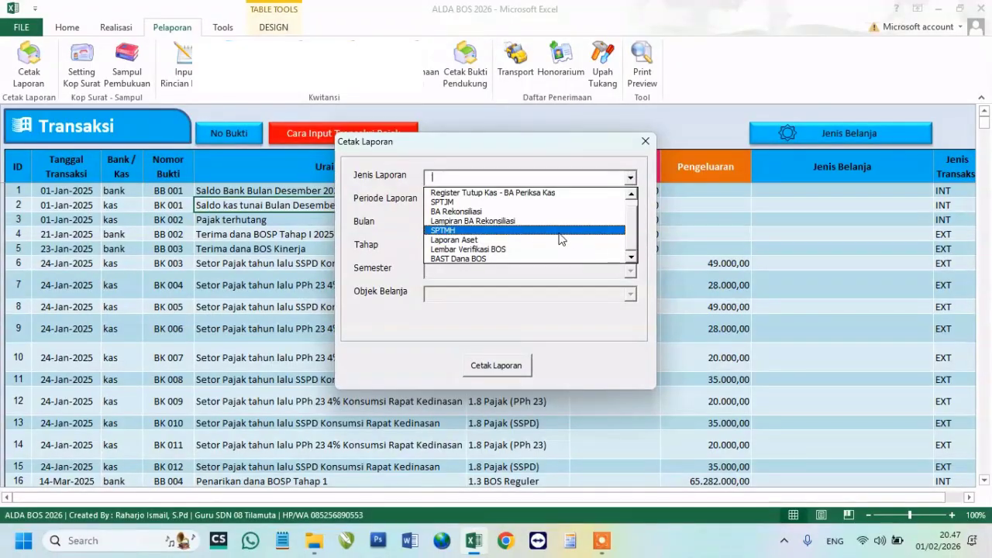
{"action": "left_click", "coordinate": [503, 221]}
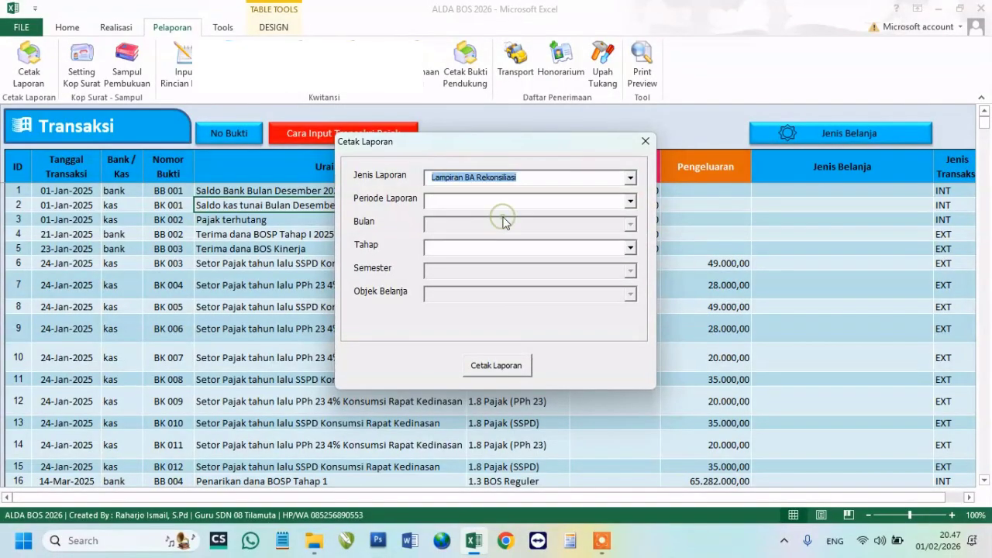
{"action": "left_click", "coordinate": [630, 201]}
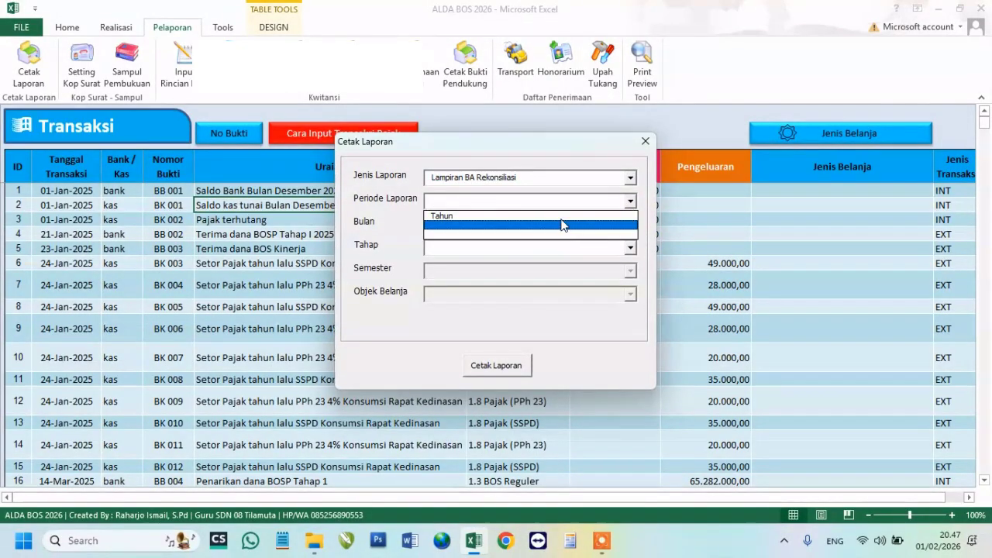
{"action": "left_click", "coordinate": [552, 217]}
{"action": "left_click", "coordinate": [504, 365]}
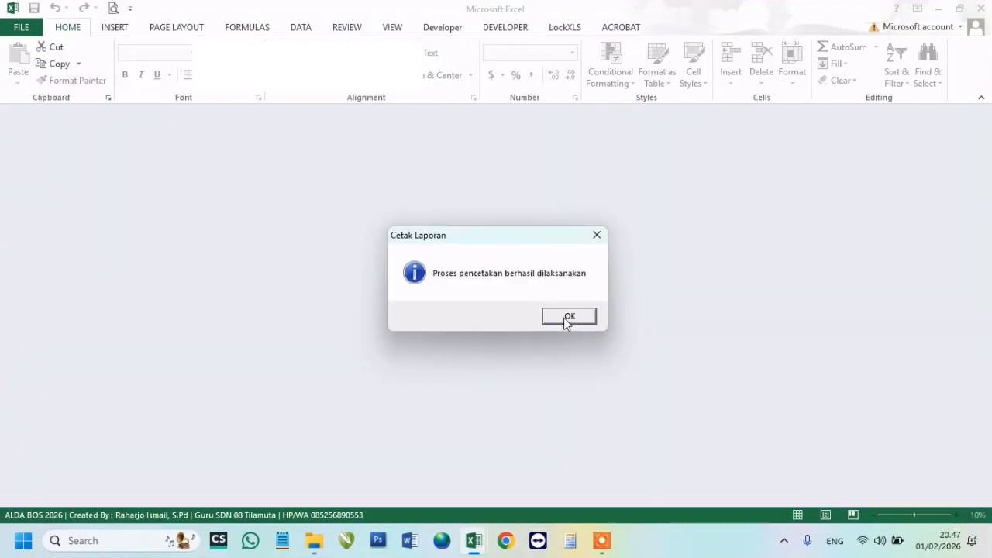
{"action": "left_click", "coordinate": [566, 316]}
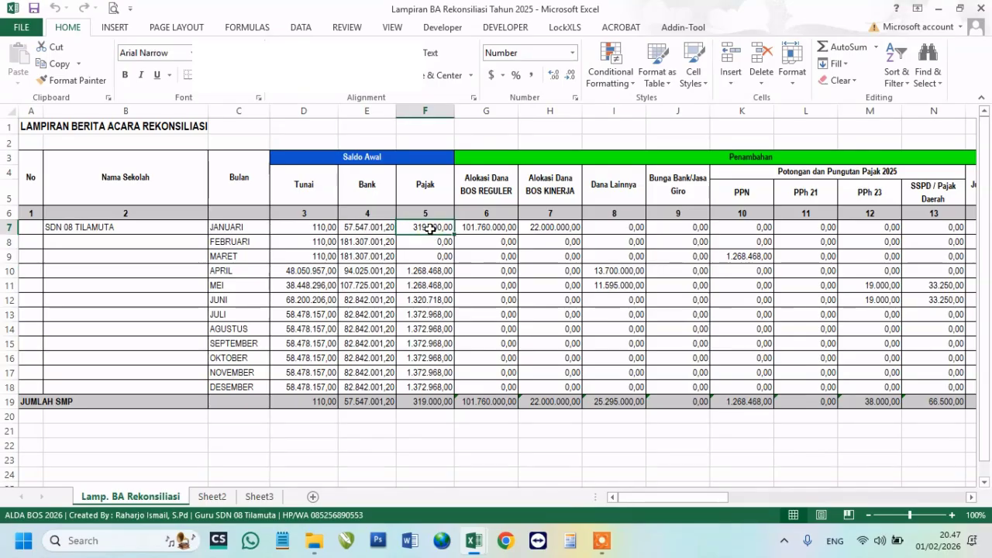
Examine the January Saldo Awal figures and the monthly Tunai balances down to Mei in the reconciliation report.
{"action": "key", "text": "Right"}
{"action": "key", "text": "Right"}
{"action": "key", "text": "Left"}
{"action": "key", "text": "Left"}
{"action": "key", "text": "Left"}
{"action": "key", "text": "Right"}
{"action": "key", "text": "Right"}
{"action": "key", "text": "Down"}
{"action": "key", "text": "Down"}
{"action": "key", "text": "Down"}
{"action": "key", "text": "Down"}
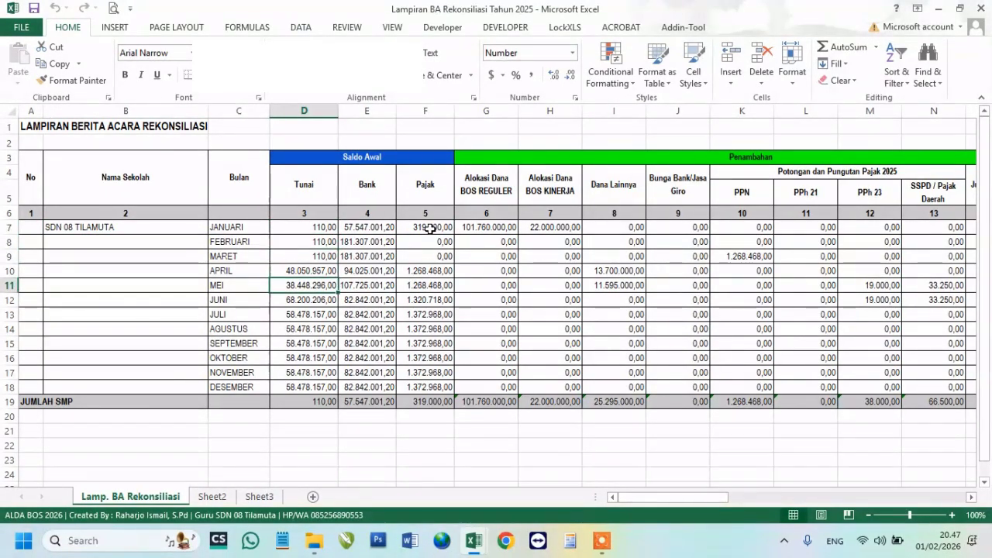
Compare the January and February Saldo Awal Tunai balances, and check the January Bank balance.
{"action": "key", "text": "Left"}
{"action": "key", "text": "Left"}
{"action": "key", "text": "Up"}
{"action": "key", "text": "Up"}
{"action": "key", "text": "Up"}
{"action": "key", "text": "Up"}
{"action": "key", "text": "Right"}
{"action": "key", "text": "Right"}
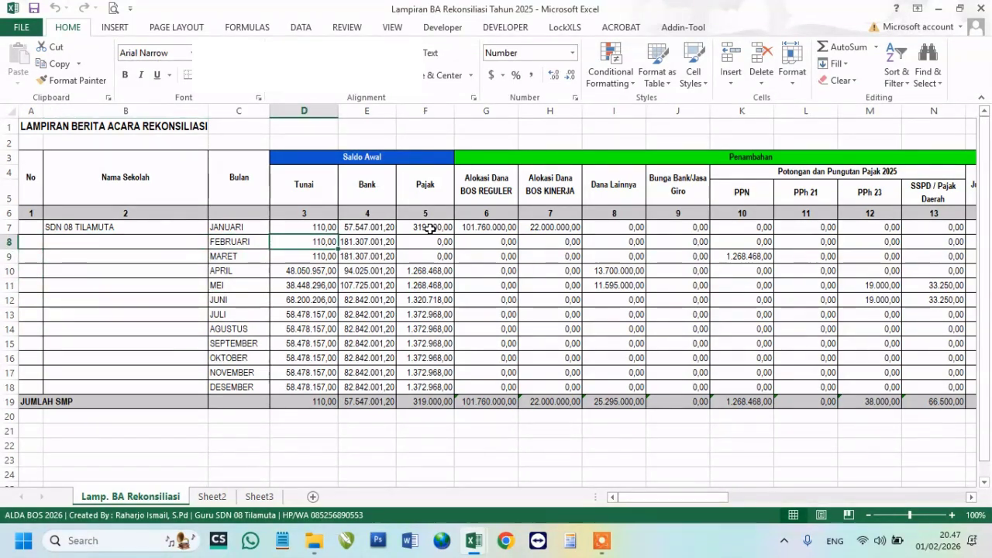
{"action": "key", "text": "Up"}
{"action": "key", "text": "Down"}
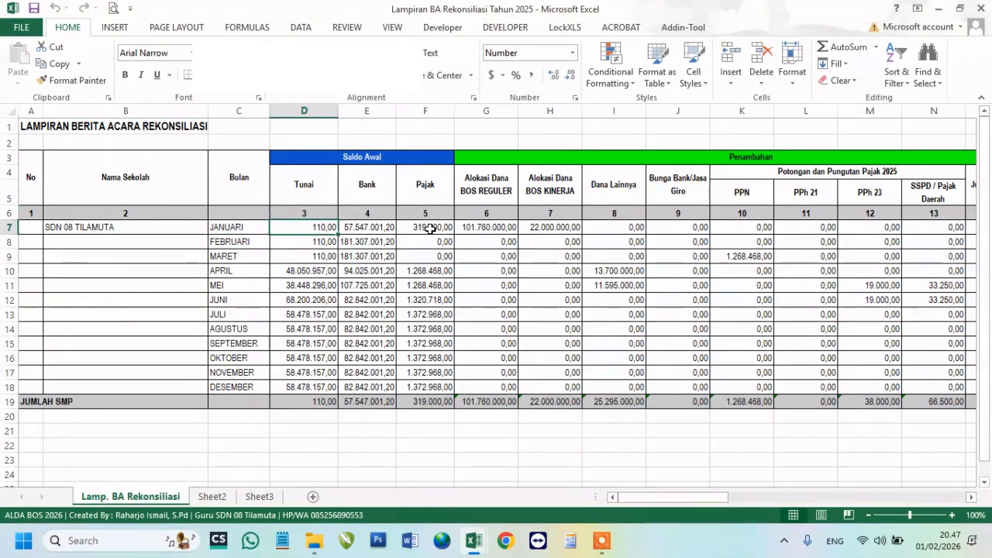
{"action": "key", "text": "Up"}
{"action": "key", "text": "Down"}
{"action": "key", "text": "Right"}
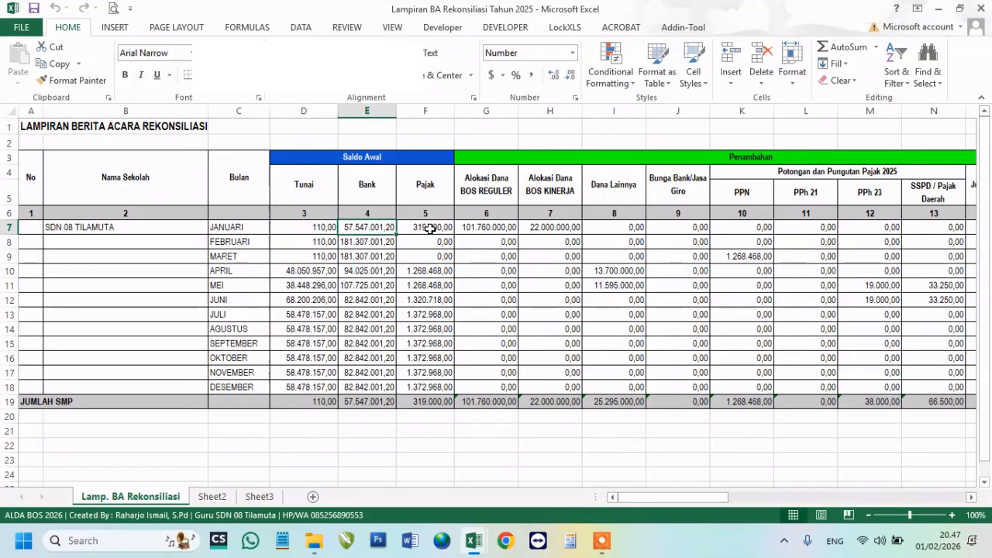
Examine the January Alokasi Dana BOS Reguler and BOS Kinerja amounts under Penambahan in the reconciliation report.
{"action": "key", "text": "Right"}
{"action": "key", "text": "Right"}
{"action": "key", "text": "Right"}
{"action": "key", "text": "Right"}
{"action": "key", "text": "Right"}
{"action": "key", "text": "Right"}
{"action": "key", "text": "Right"}
{"action": "key", "text": "Right"}
{"action": "key", "text": "Right"}
{"action": "key", "text": "Right"}
{"action": "key", "text": "Left"}
{"action": "key", "text": "Left"}
{"action": "key", "text": "Left"}
{"action": "key", "text": "Left"}
{"action": "key", "text": "Left"}
{"action": "key", "text": "Left"}
{"action": "key", "text": "Left"}
{"action": "key", "text": "Left"}
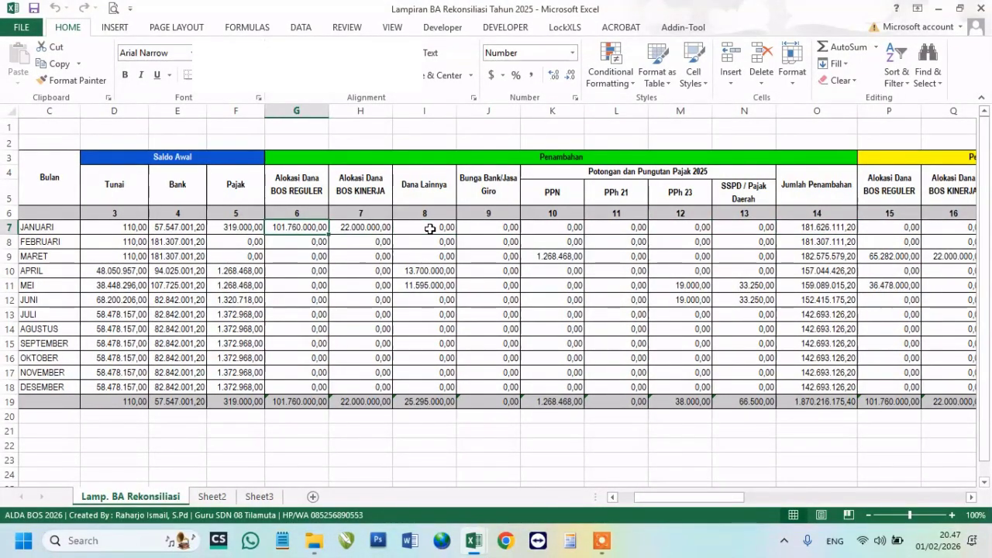
{"action": "key", "text": "Right"}
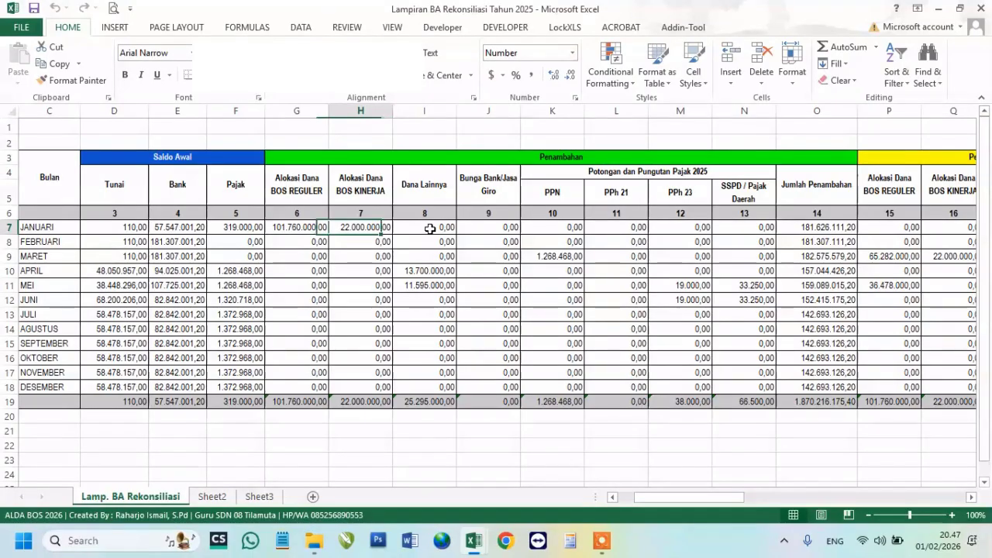
Check the April Dana Lainnya amount, then the March Bunga Bank/Jasa Giro and PPN cells under Penambahan.
{"action": "key", "text": "Down"}
{"action": "key", "text": "Down"}
{"action": "key", "text": "Down"}
{"action": "key", "text": "Right"}
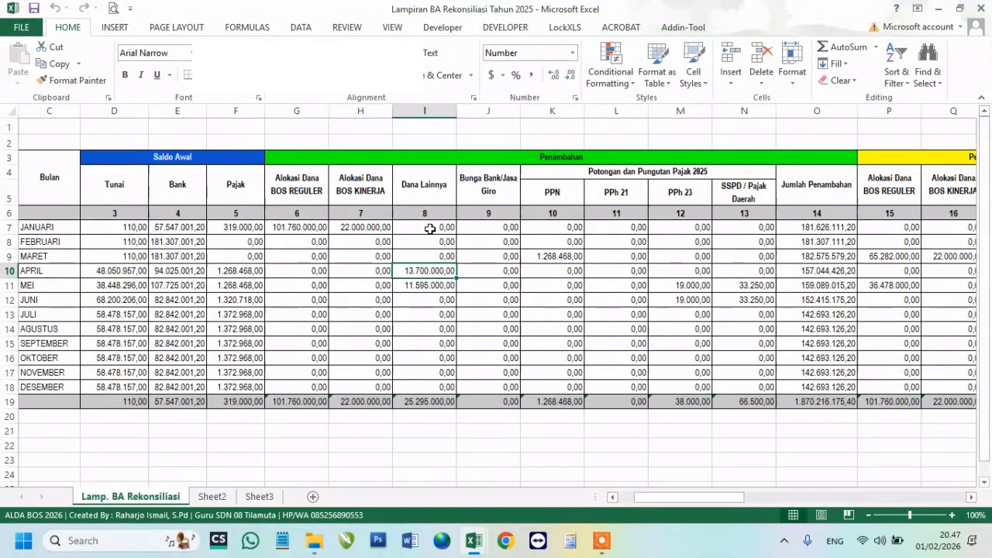
{"action": "key", "text": "Up"}
{"action": "key", "text": "Right"}
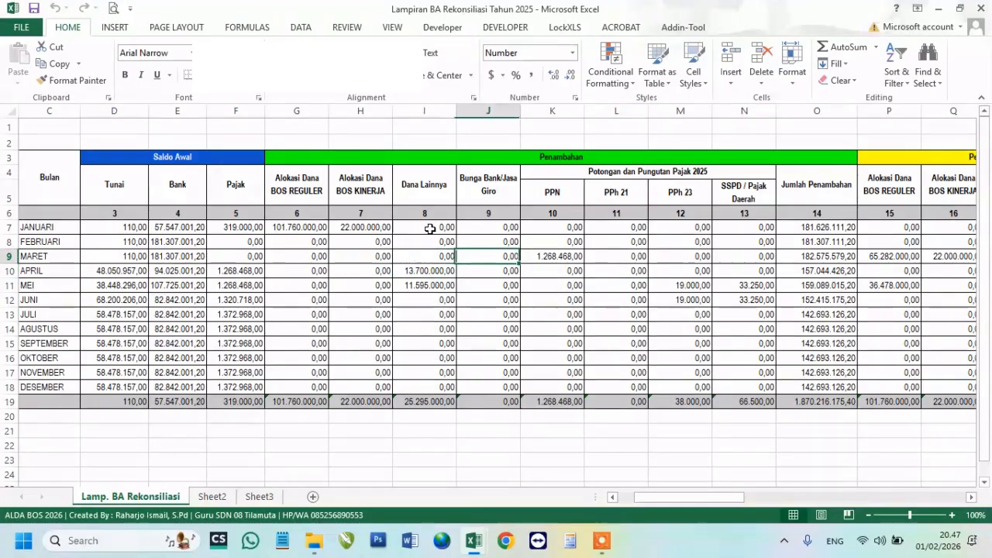
{"action": "key", "text": "Right"}
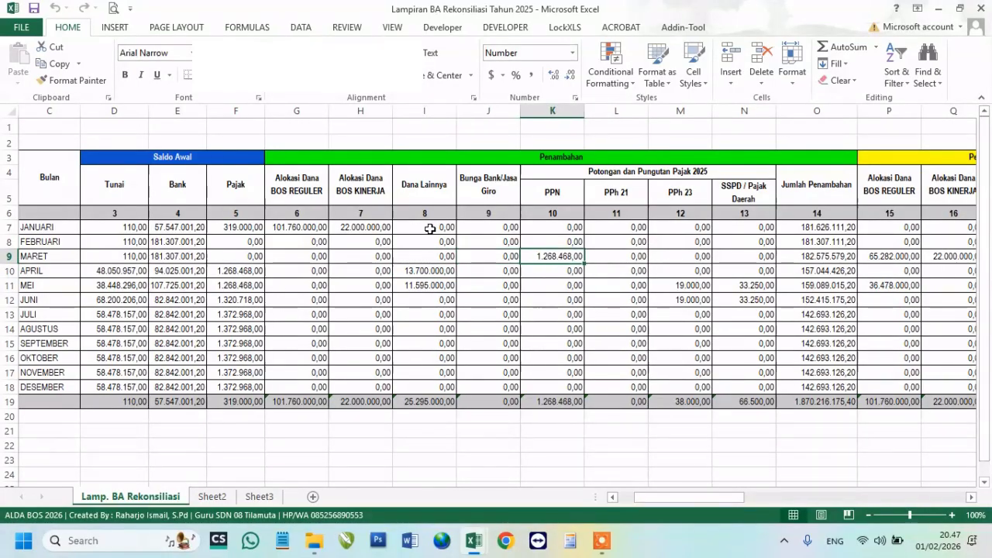
Compare the PPN column's January to March cells, returning to the March PPN amount.
{"action": "key", "text": "Up"}
{"action": "key", "text": "Up"}
{"action": "key", "text": "Up"}
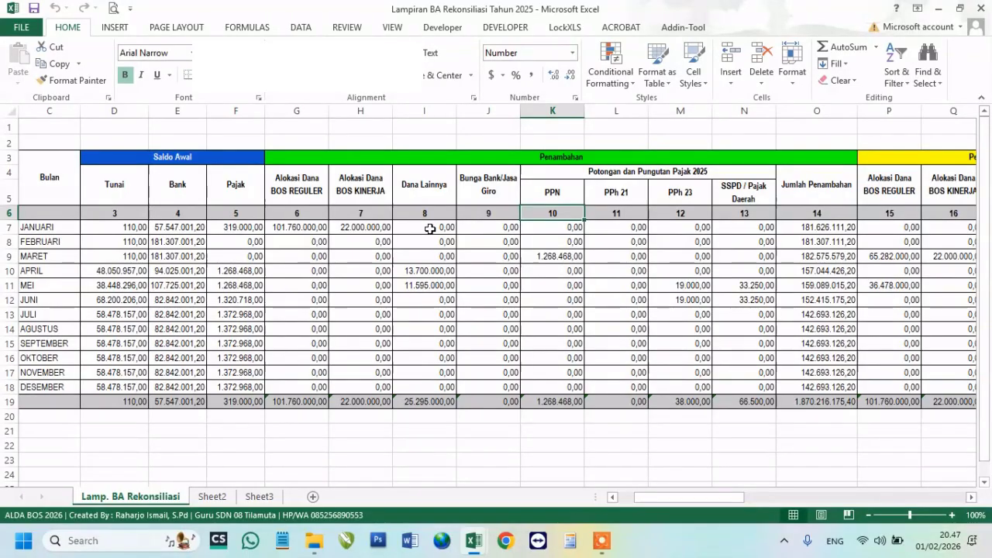
{"action": "key", "text": "Down"}
{"action": "key", "text": "Down"}
{"action": "key", "text": "Down"}
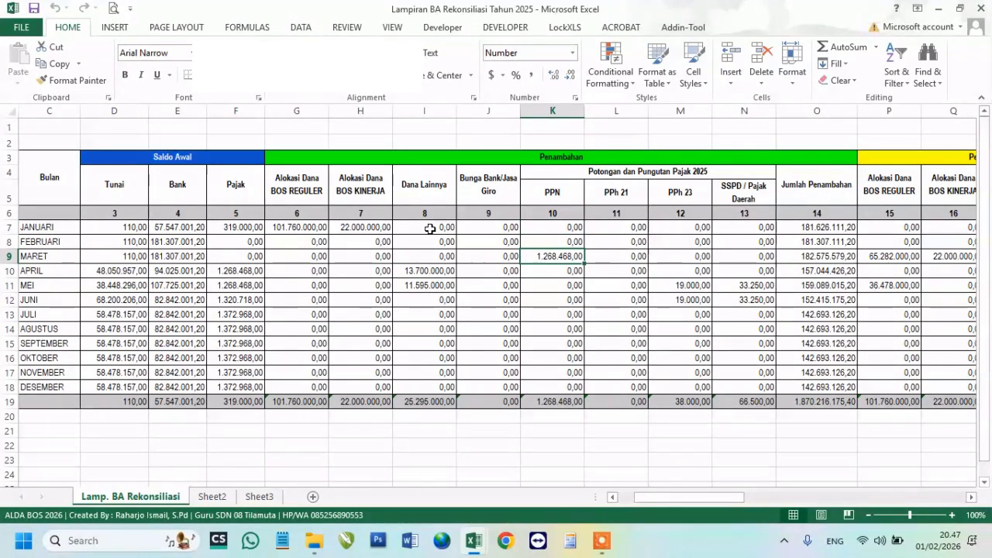
{"action": "key", "text": "Up"}
{"action": "key", "text": "Up"}
{"action": "key", "text": "Up"}
{"action": "key", "text": "Down"}
{"action": "key", "text": "Down"}
{"action": "key", "text": "Down"}
{"action": "key", "text": "Up"}
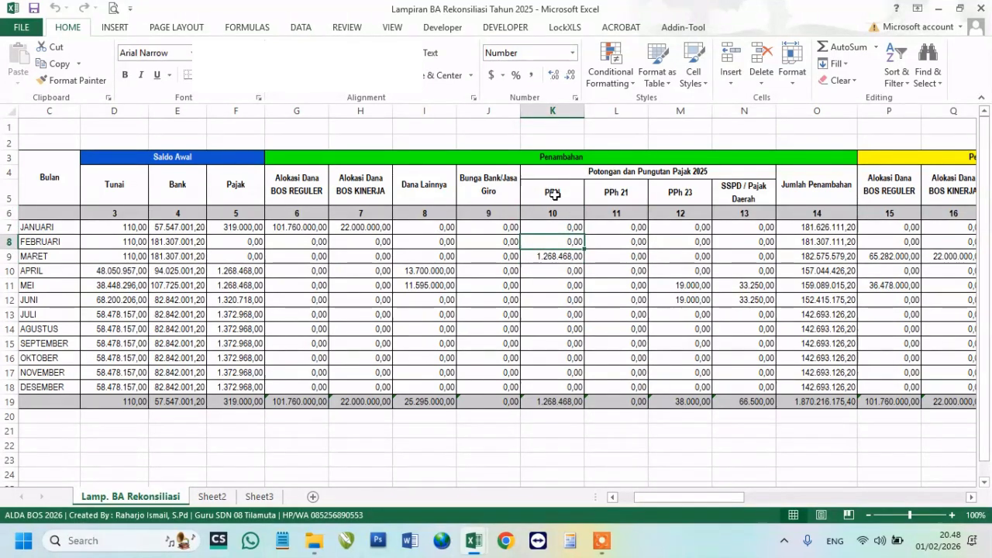
{"action": "left_click", "coordinate": [548, 255]}
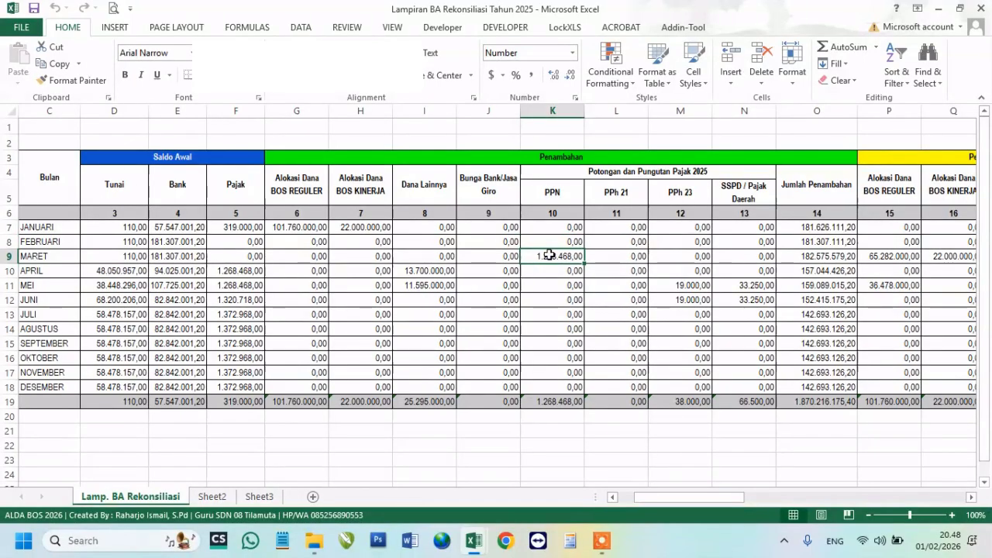
Review the PPN, PPh 21, PPh 23 and SSPD / Pajak Daerah columns under Potongan dan Pungutan Pajak 2025.
{"action": "left_click", "coordinate": [551, 193]}
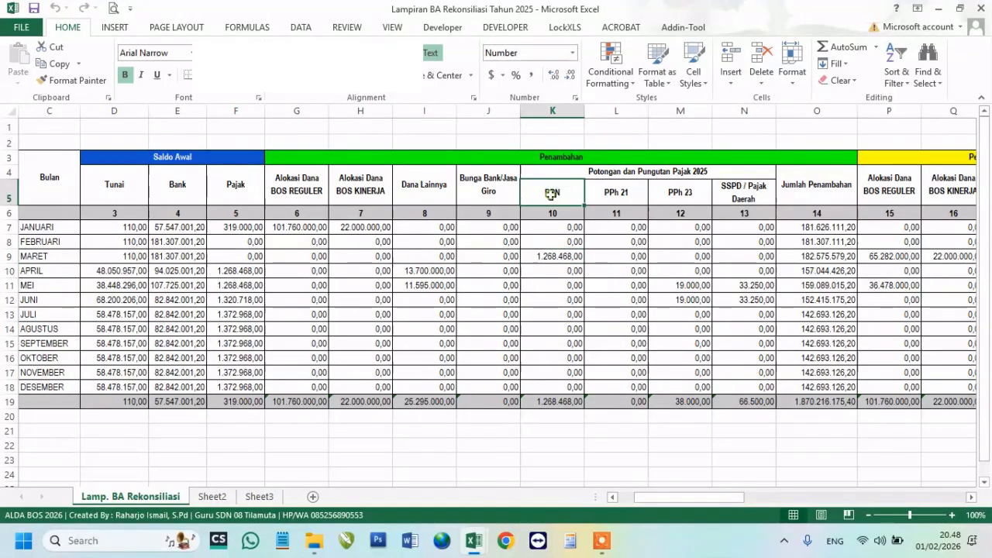
{"action": "left_click", "coordinate": [620, 199]}
{"action": "left_click", "coordinate": [686, 202]}
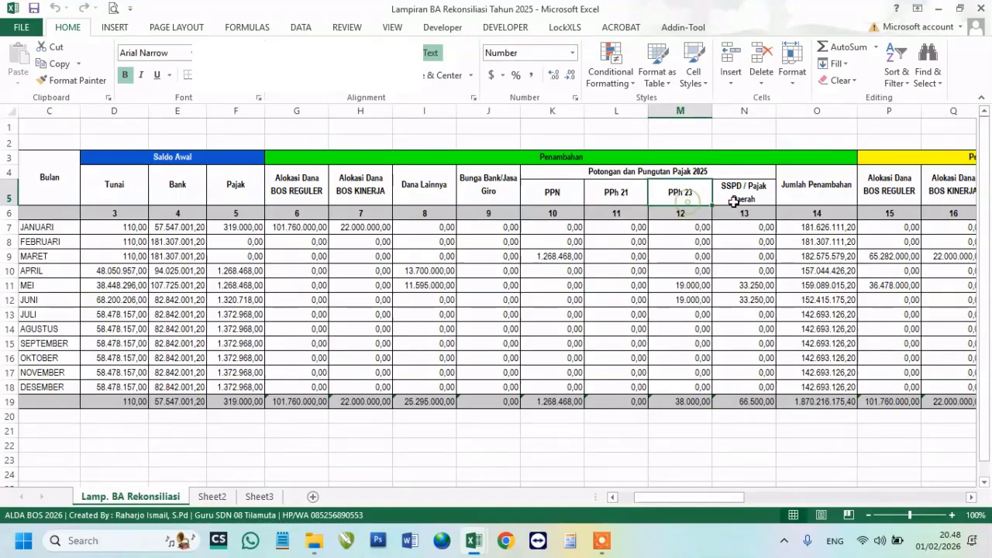
{"action": "left_click", "coordinate": [753, 271]}
Examine Jumlah Penambahan and the Penarikan columns, including the March withdrawal from Alokasi Dana BOS Reguler.
{"action": "key", "text": "Right"}
{"action": "key", "text": "Right"}
{"action": "key", "text": "Right"}
{"action": "key", "text": "Right"}
{"action": "key", "text": "Right"}
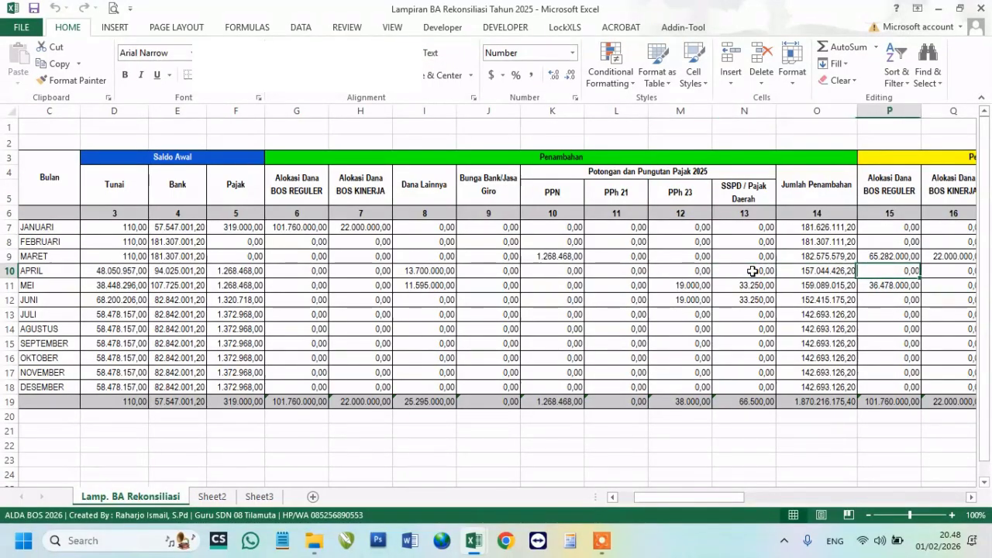
{"action": "key", "text": "Left"}
{"action": "key", "text": "Left"}
{"action": "key", "text": "Left"}
{"action": "key", "text": "Left"}
{"action": "key", "text": "Left"}
{"action": "key", "text": "Right"}
{"action": "key", "text": "Right"}
{"action": "key", "text": "Right"}
{"action": "key", "text": "Right"}
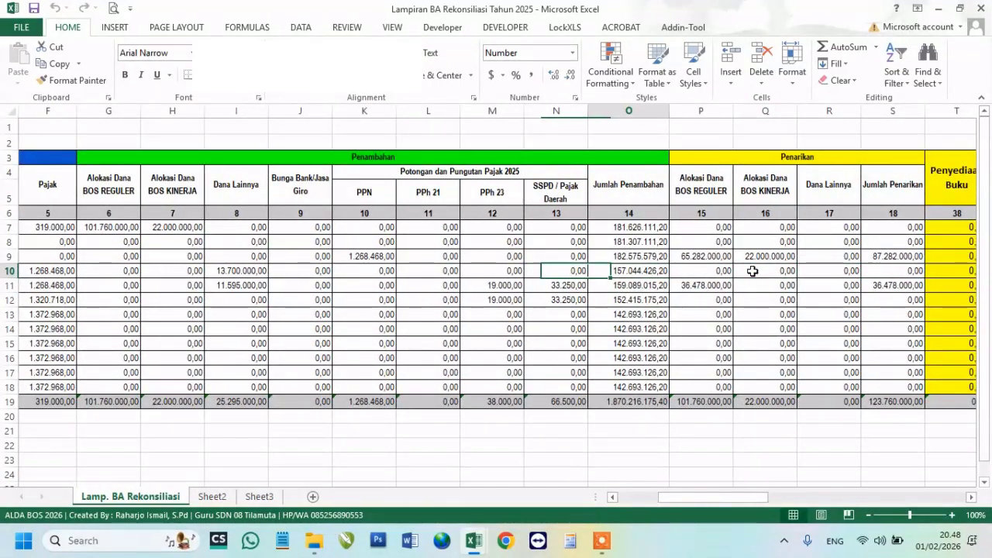
{"action": "key", "text": "Right"}
{"action": "key", "text": "Right"}
{"action": "key", "text": "Left"}
{"action": "key", "text": "Left"}
{"action": "key", "text": "Left"}
{"action": "key", "text": "Left"}
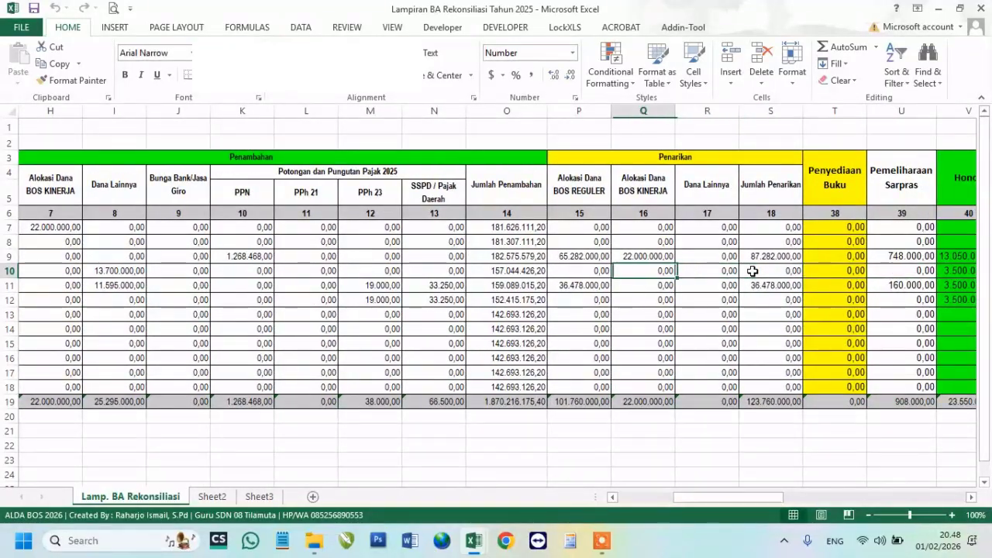
{"action": "key", "text": "Right"}
{"action": "key", "text": "Right"}
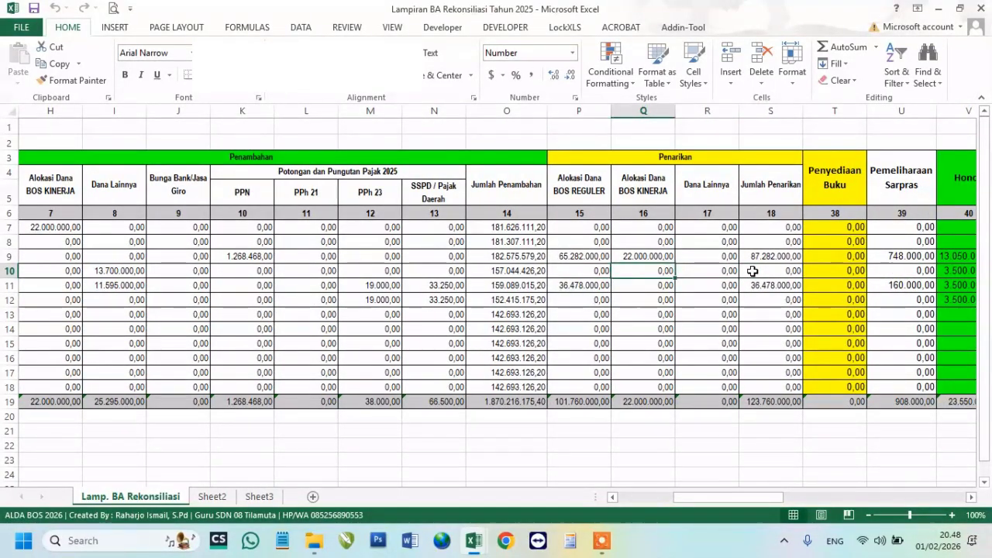
{"action": "key", "text": "Left"}
{"action": "key", "text": "Left"}
{"action": "key", "text": "Up"}
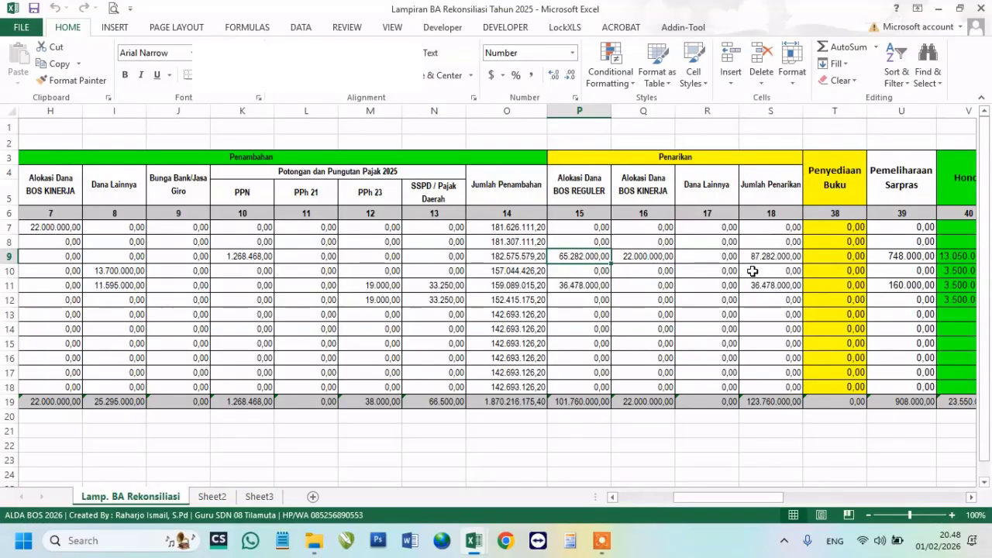
Follow the March row through Penarikan, Penyediaan Buku, Pemeliharaan Sarpras and Honor to Belanja Operasi.
{"action": "key", "text": "Right"}
{"action": "key", "text": "Right"}
{"action": "key", "text": "Right"}
{"action": "key", "text": "Right"}
{"action": "key", "text": "Right"}
{"action": "key", "text": "Right"}
{"action": "key", "text": "Right"}
{"action": "key", "text": "Right"}
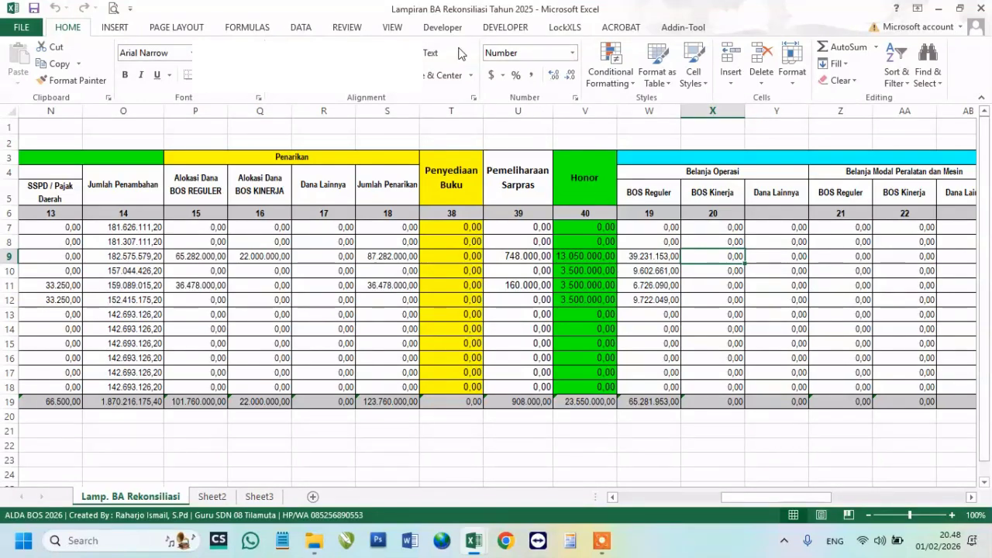
Return to the ALDA BOS 2026 workbook, close the Cetak Laporan form, and browse the transactions down to Terima PPN.
{"action": "key", "text": "alt+Tab"}
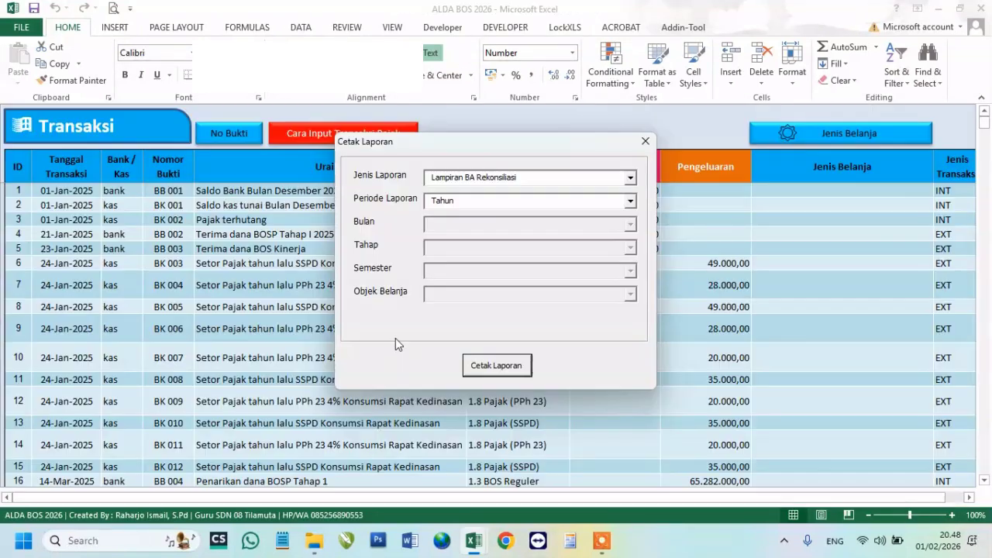
{"action": "left_click", "coordinate": [645, 141]}
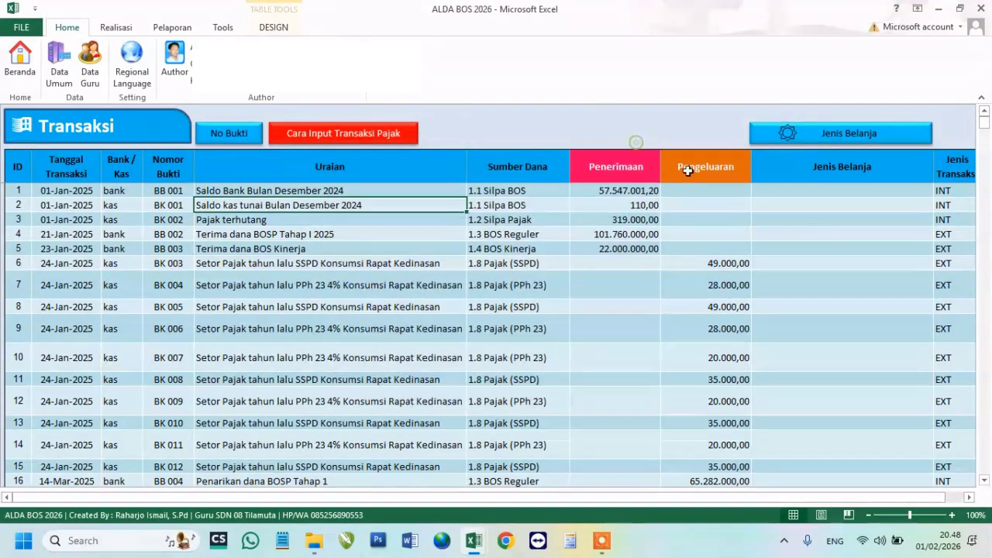
{"action": "key", "text": "Down"}
{"action": "key", "text": "Down"}
{"action": "key", "text": "Down"}
{"action": "key", "text": "Down"}
{"action": "key", "text": "Down"}
{"action": "key", "text": "Down"}
{"action": "key", "text": "Down"}
{"action": "key", "text": "Down"}
{"action": "key", "text": "Down"}
{"action": "key", "text": "Down"}
{"action": "key", "text": "Down"}
{"action": "key", "text": "Down"}
{"action": "key", "text": "Down"}
{"action": "key", "text": "Down"}
{"action": "key", "text": "Down"}
{"action": "key", "text": "Down"}
{"action": "key", "text": "Down"}
{"action": "key", "text": "Down"}
{"action": "key", "text": "Down"}
{"action": "key", "text": "Down"}
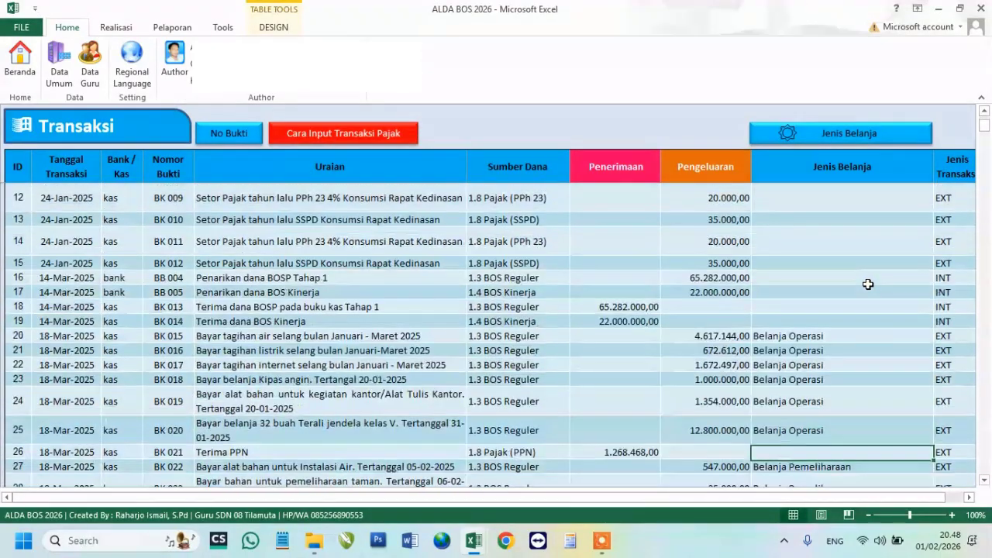
Check the Jenis Belanja assigned to the January–March water, electricity and internet bill payments.
{"action": "key", "text": "Up"}
{"action": "key", "text": "Up"}
{"action": "key", "text": "Up"}
{"action": "key", "text": "Up"}
{"action": "key", "text": "Up"}
{"action": "key", "text": "Up"}
{"action": "key", "text": "Up"}
{"action": "key", "text": "Up"}
{"action": "key", "text": "Up"}
{"action": "key", "text": "Up"}
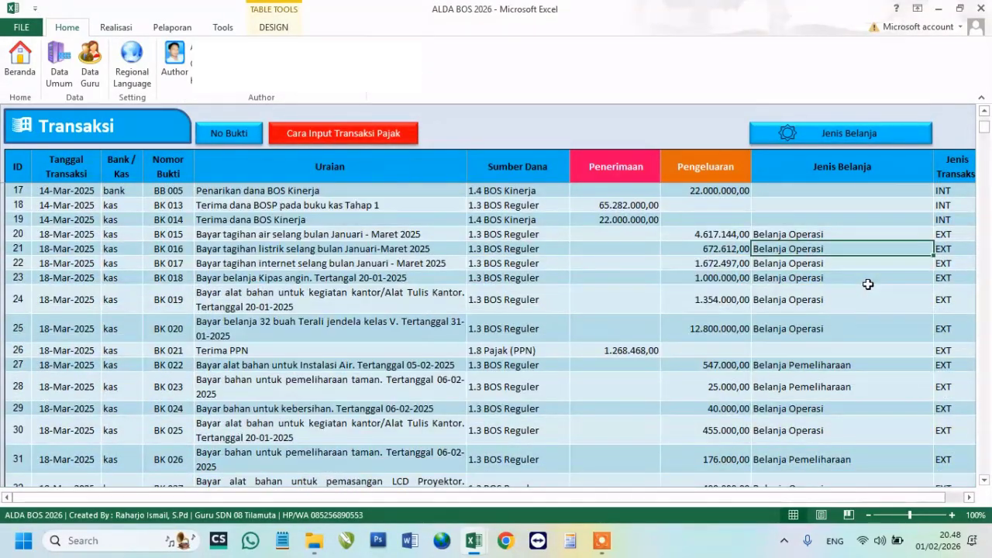
{"action": "key", "text": "Down"}
{"action": "left_click", "coordinate": [799, 250]}
{"action": "left_click", "coordinate": [789, 236]}
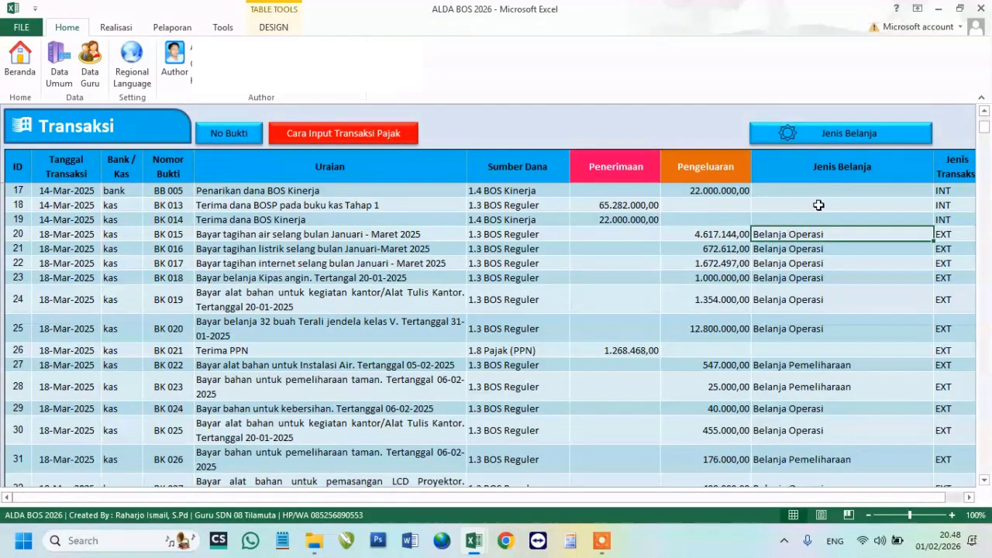
Review the Jenis Belanja choices from Belanja Modal Peralatan dan Mesin to Honorarium, and close the list without choosing one.
{"action": "left_click", "coordinate": [836, 133]}
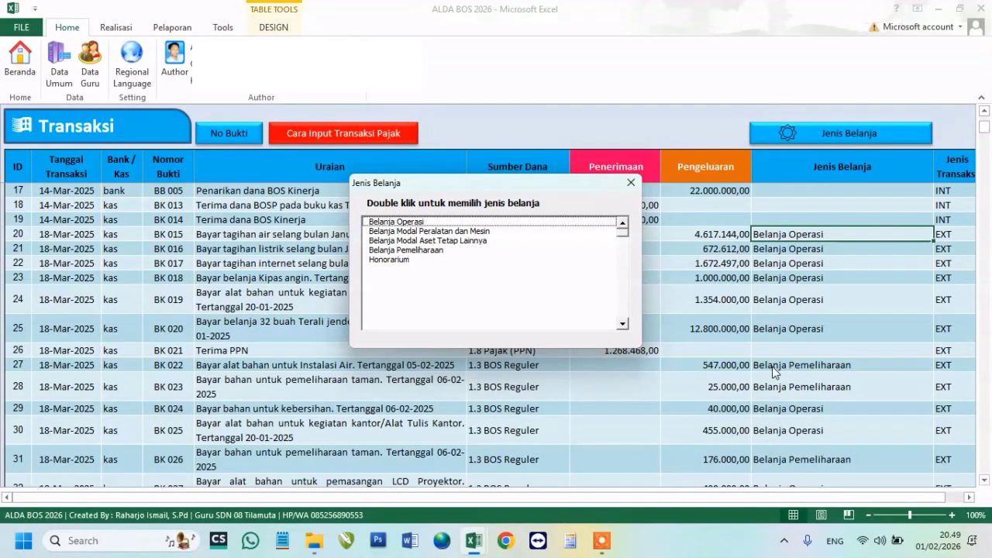
{"action": "left_click", "coordinate": [401, 232]}
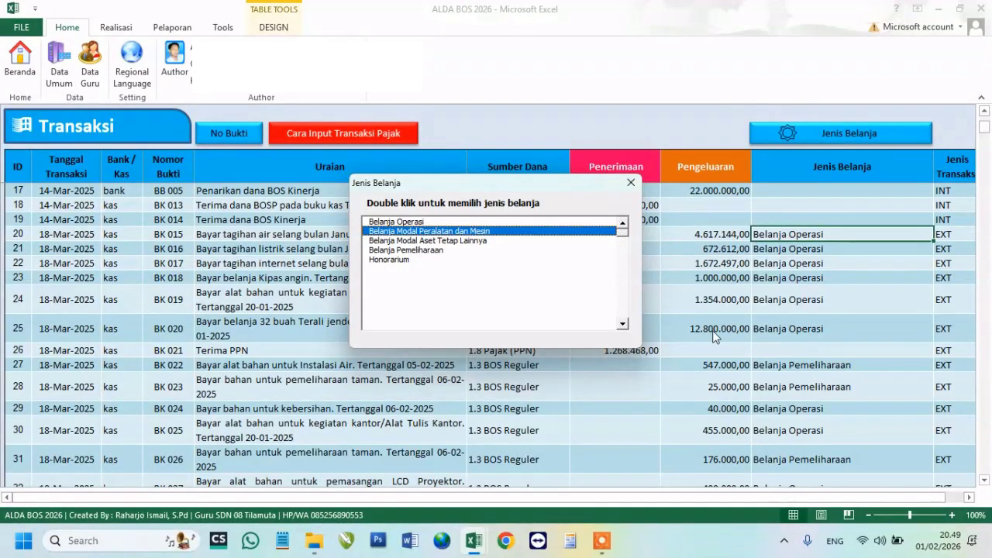
{"action": "left_click", "coordinate": [411, 241]}
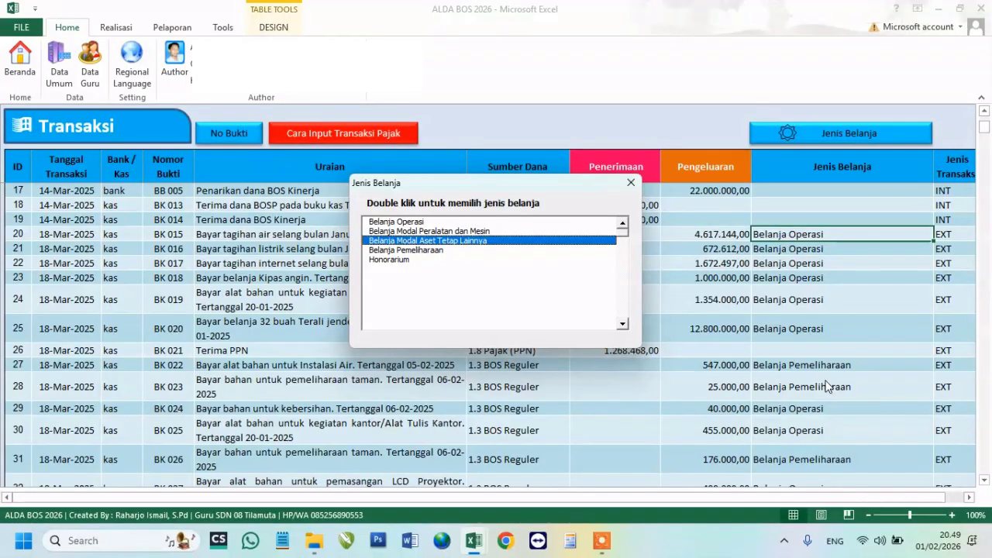
{"action": "left_click", "coordinate": [394, 251]}
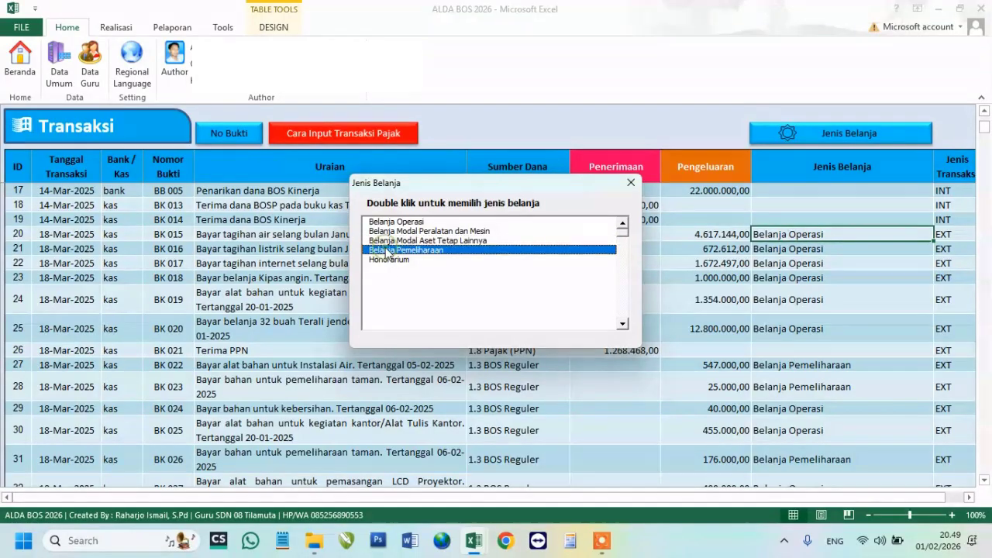
{"action": "left_click", "coordinate": [389, 259]}
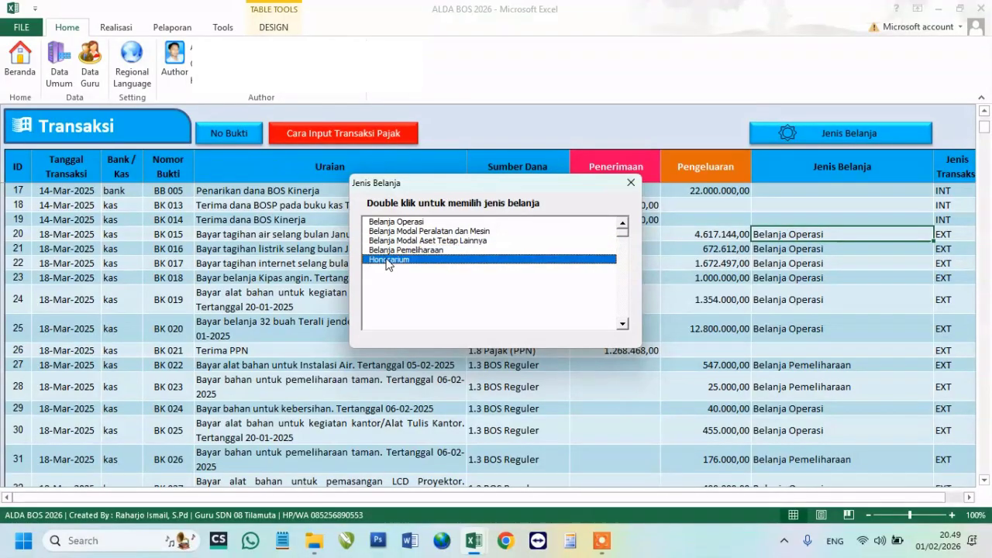
{"action": "left_click", "coordinate": [632, 181]}
Switch back to the Lampiran BA Rekonsiliasi report and examine the Penyediaan Buku and Pemeliharaan Sarpras columns.
{"action": "mouse_move", "coordinate": [475, 542]}
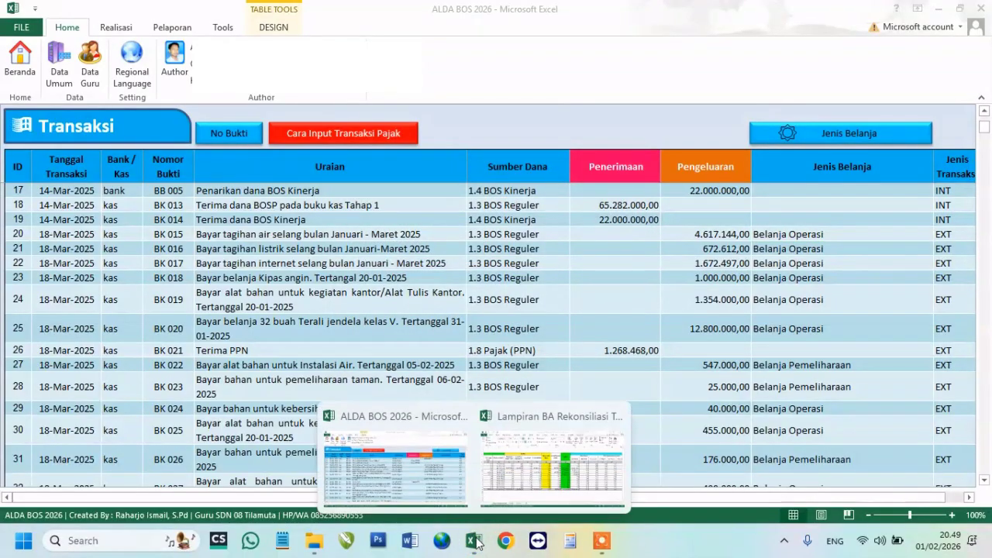
{"action": "left_click", "coordinate": [542, 469]}
{"action": "left_click", "coordinate": [455, 228]}
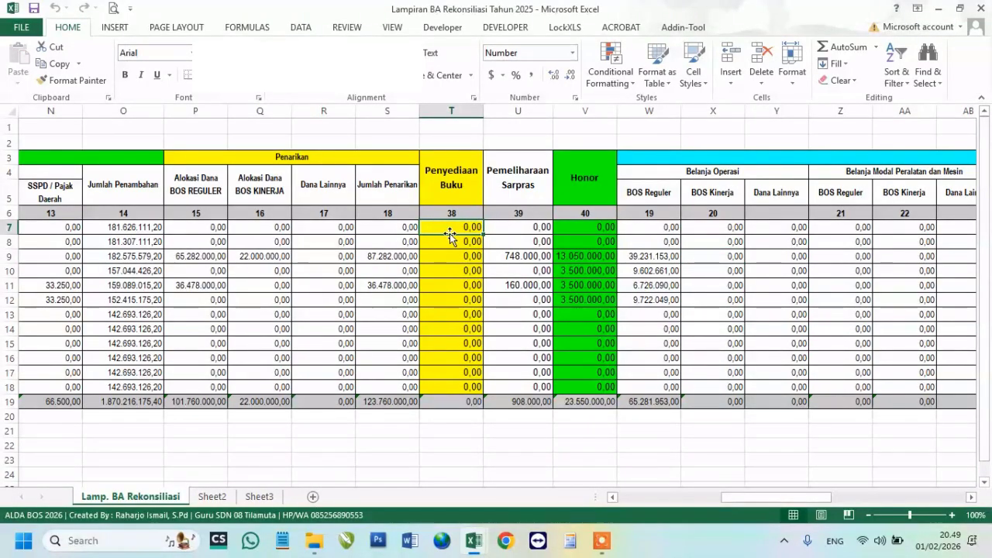
{"action": "key", "text": "Down"}
{"action": "key", "text": "Down"}
{"action": "key", "text": "Down"}
{"action": "key", "text": "Up"}
{"action": "key", "text": "Up"}
{"action": "key", "text": "Up"}
{"action": "key", "text": "Down"}
{"action": "key", "text": "Right"}
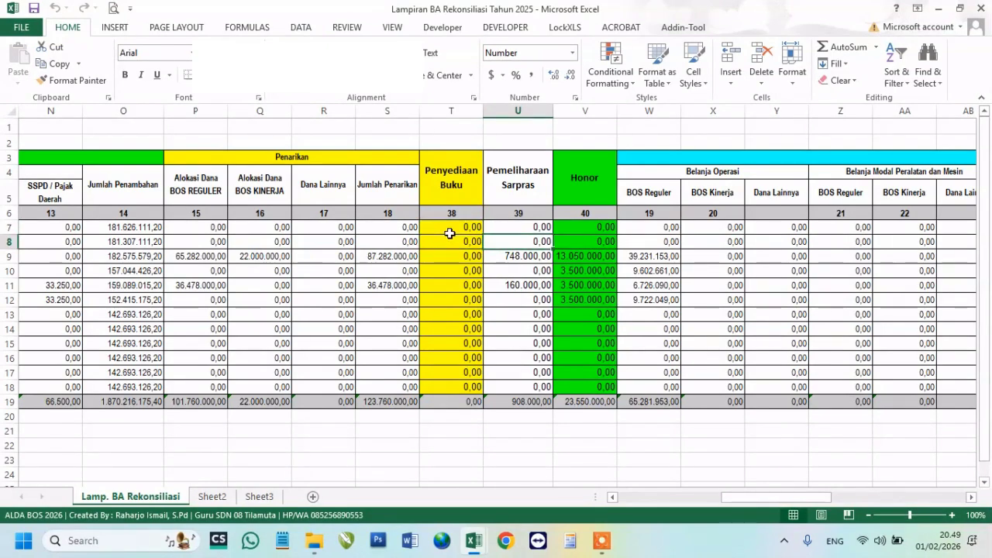
Follow the February row across Honor and Belanja Operasi to the Belanja Modal Peralatan dan Mesin columns.
{"action": "key", "text": "Right"}
{"action": "key", "text": "Right"}
{"action": "key", "text": "Right"}
{"action": "key", "text": "Right"}
{"action": "key", "text": "Right"}
{"action": "key", "text": "Right"}
{"action": "key", "text": "Right"}
{"action": "key", "text": "Right"}
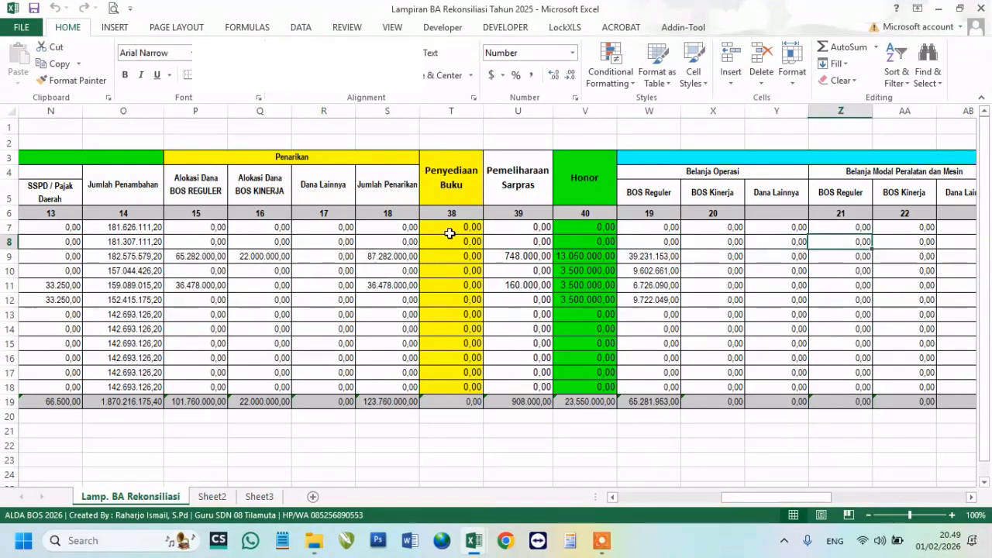
{"action": "key", "text": "Right"}
Return to the Transaksi table and compare Sumber Dana with Jenis Belanja for the March expenditure entries.
{"action": "key", "text": "ctrl+Tab"}
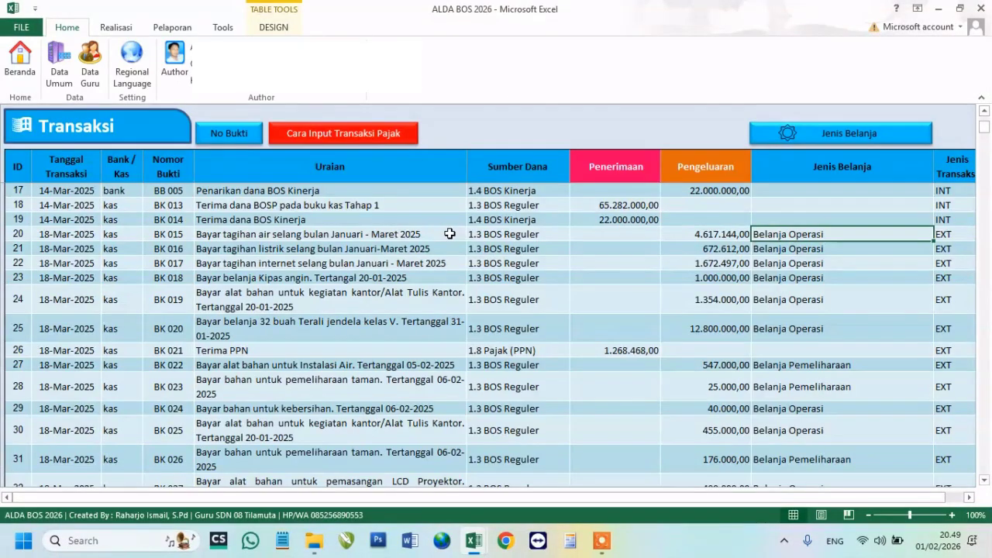
{"action": "key", "text": "Left"}
{"action": "key", "text": "Left"}
{"action": "key", "text": "Left"}
{"action": "key", "text": "Right"}
{"action": "key", "text": "Right"}
{"action": "key", "text": "Right"}
{"action": "key", "text": "Down"}
{"action": "key", "text": "Down"}
{"action": "key", "text": "Down"}
{"action": "key", "text": "Down"}
{"action": "key", "text": "Down"}
{"action": "key", "text": "Down"}
{"action": "key", "text": "Down"}
{"action": "key", "text": "Down"}
{"action": "key", "text": "Left"}
{"action": "key", "text": "Left"}
{"action": "key", "text": "Left"}
{"action": "key", "text": "Up"}
{"action": "key", "text": "Up"}
{"action": "key", "text": "Up"}
{"action": "key", "text": "Up"}
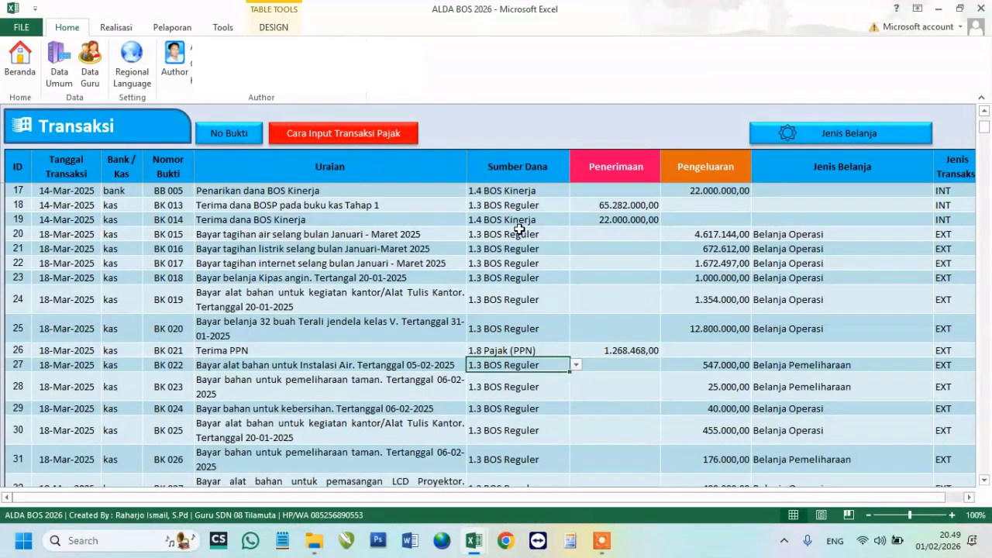
Check the Jenis Belanja assigned to the March expenditure entries in the Transaksi table.
{"action": "key", "text": "Up"}
{"action": "key", "text": "Right"}
{"action": "key", "text": "Right"}
{"action": "key", "text": "Right"}
Switch to the Lampiran BA Rekonsiliasi report and follow the March row across Belanja Modal Aset Tetap Lainnya to Setoran Giro.
{"action": "key", "text": "alt+Tab"}
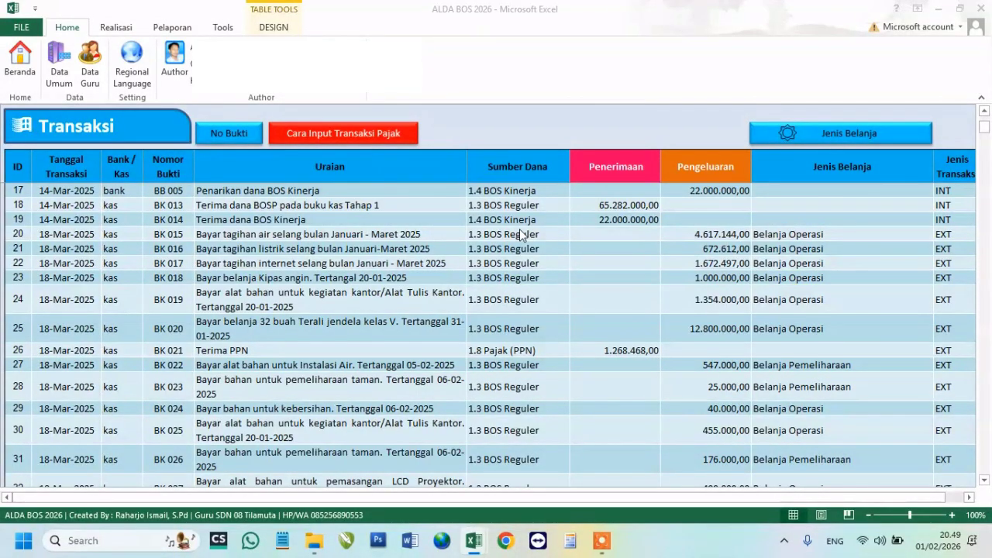
{"action": "key", "text": "Down"}
{"action": "key", "text": "Right"}
{"action": "key", "text": "Right"}
{"action": "key", "text": "Right"}
{"action": "key", "text": "Right"}
{"action": "key", "text": "Right"}
{"action": "key", "text": "Right"}
{"action": "key", "text": "Right"}
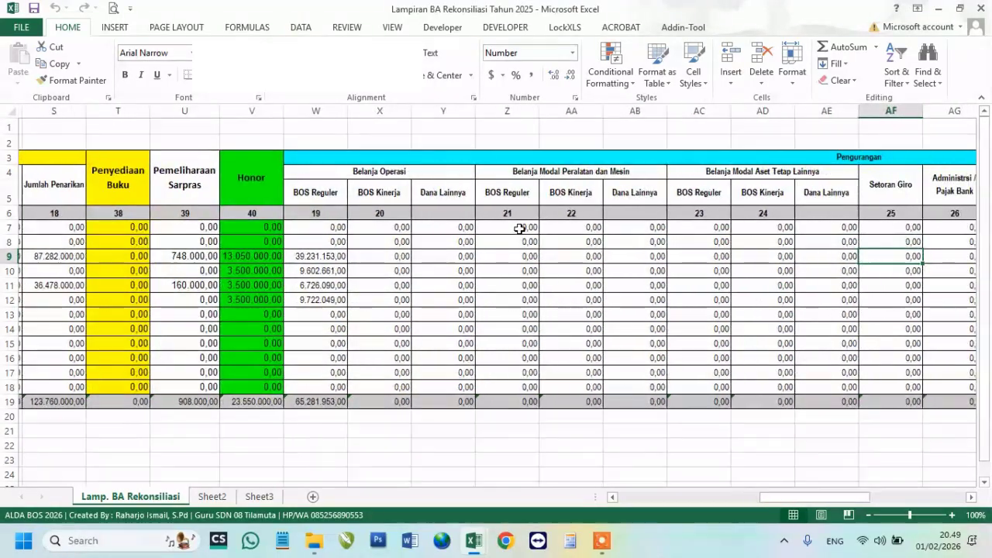
Examine the March row from Administrasi / Pajak Bank through the Setoran Pajak 2025 columns.
{"action": "key", "text": "Right"}
{"action": "key", "text": "Right"}
{"action": "key", "text": "Right"}
{"action": "key", "text": "Right"}
{"action": "key", "text": "Right"}
{"action": "key", "text": "Right"}
{"action": "key", "text": "Right"}
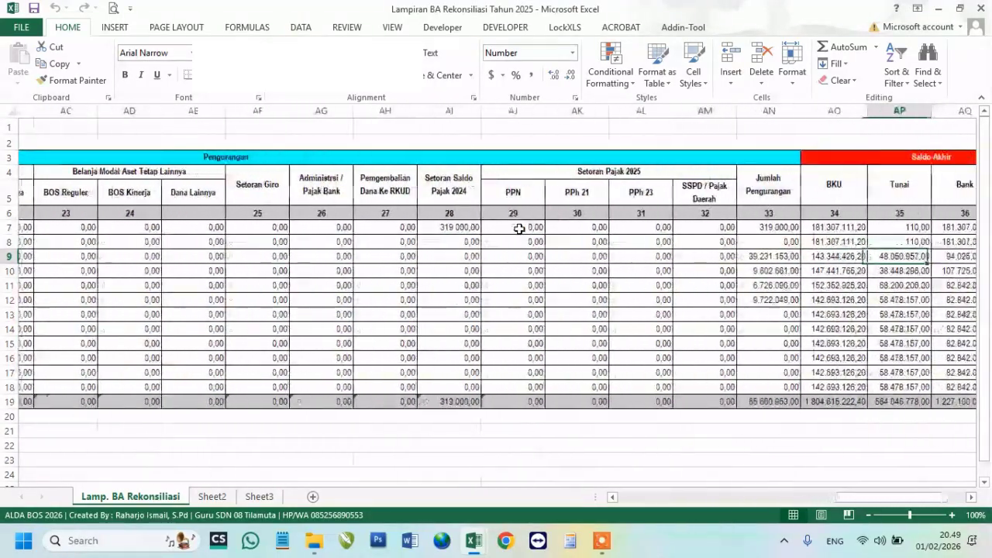
{"action": "key", "text": "Left"}
{"action": "key", "text": "Left"}
{"action": "key", "text": "Left"}
{"action": "key", "text": "Left"}
{"action": "key", "text": "Left"}
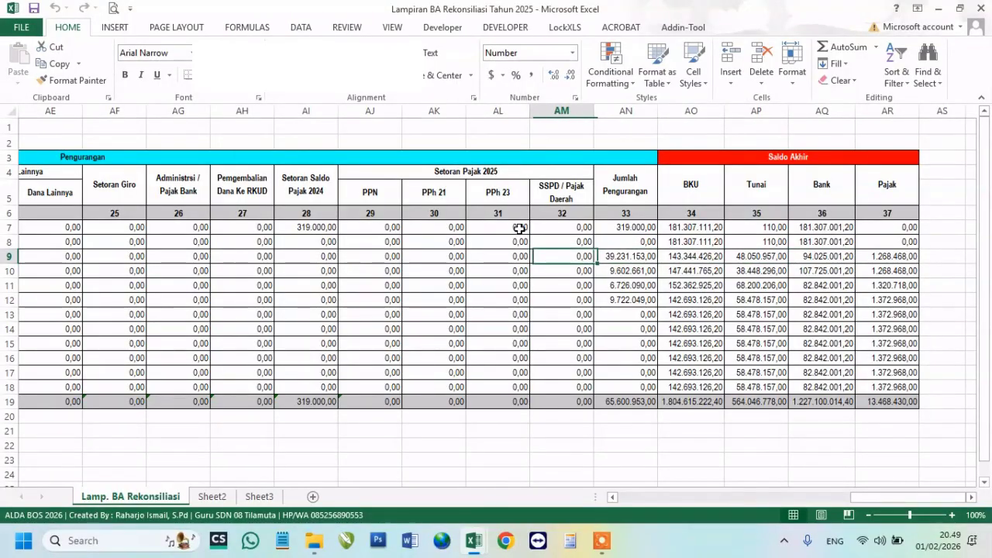
Examine the Jumlah Pengurangan column and the BKU and Tunai columns under Saldo Akhir.
{"action": "key", "text": "Down"}
{"action": "key", "text": "Down"}
{"action": "key", "text": "Down"}
{"action": "key", "text": "Down"}
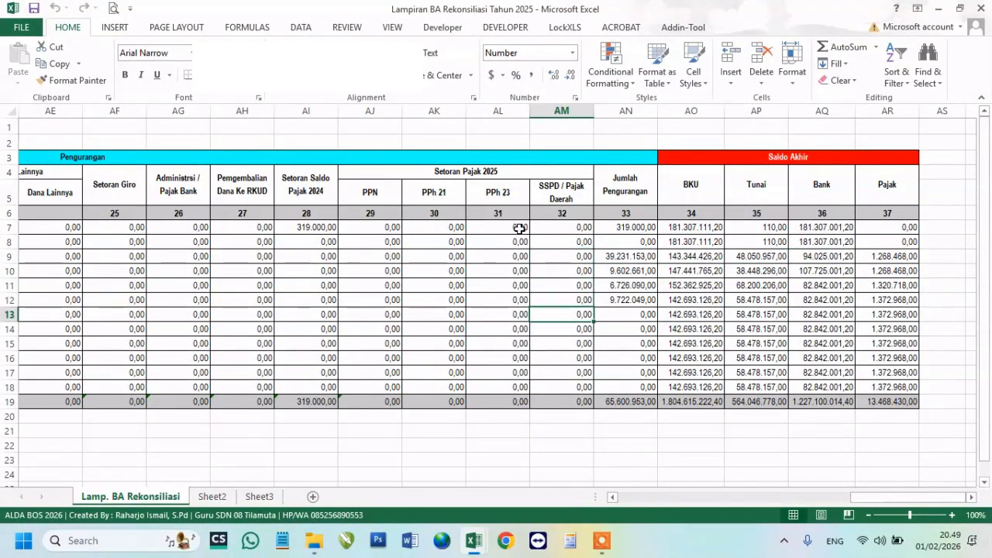
{"action": "key", "text": "Right"}
{"action": "key", "text": "Right"}
{"action": "key", "text": "Right"}
{"action": "key", "text": "Left"}
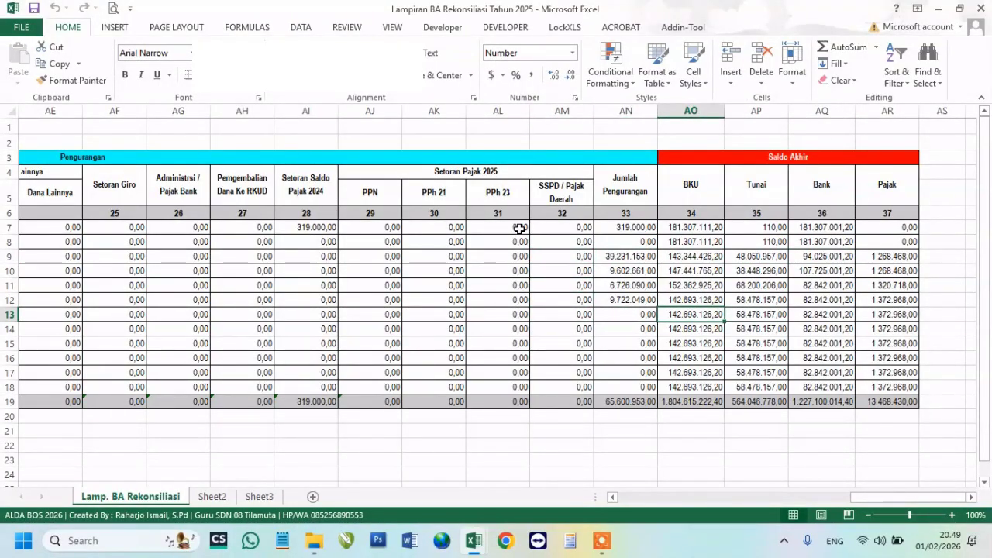
{"action": "key", "text": "Up"}
{"action": "key", "text": "Up"}
{"action": "key", "text": "Up"}
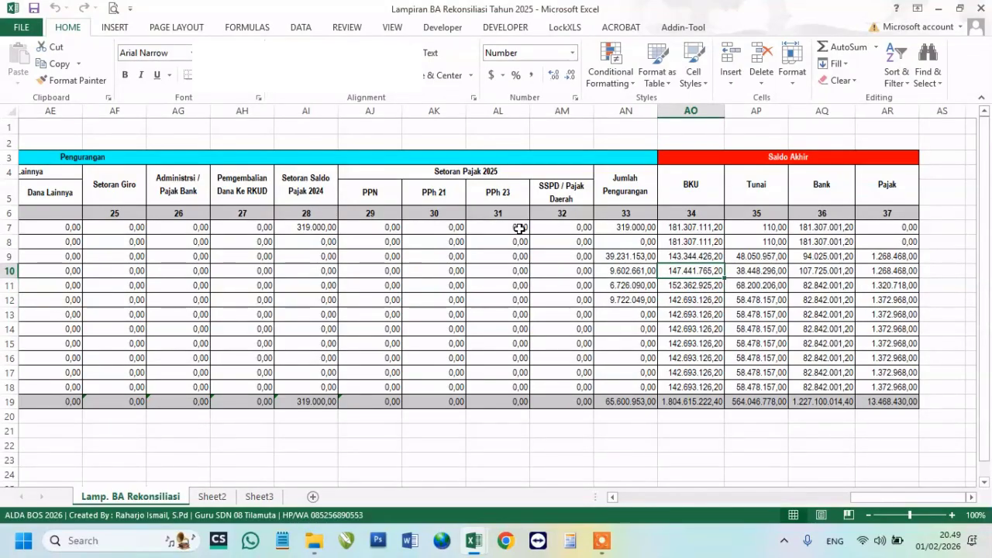
{"action": "key", "text": "Left"}
{"action": "key", "text": "Left"}
{"action": "key", "text": "Right"}
{"action": "key", "text": "Right"}
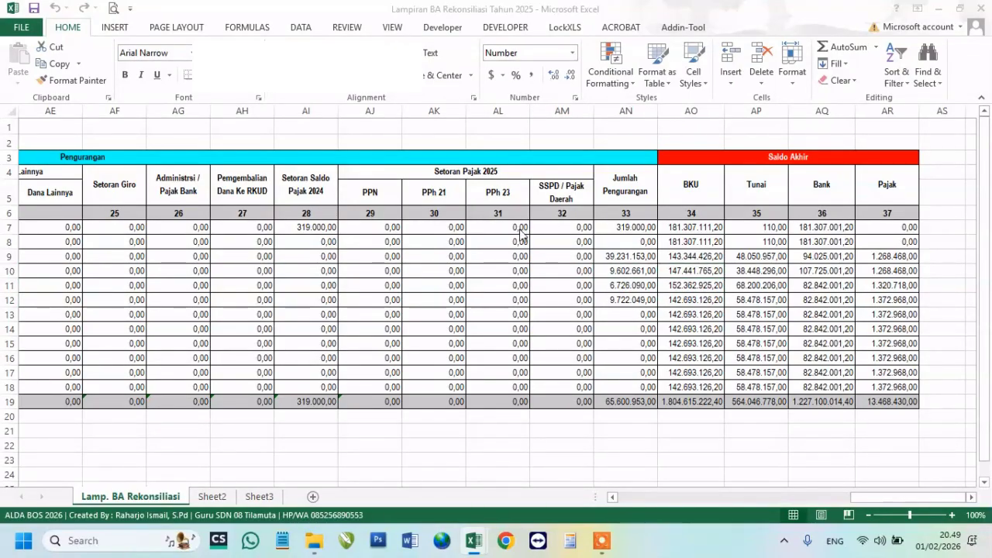
Switch back to the Transaksi table in ALDA BOS 2026 and open the Cetak Laporan form.
{"action": "key", "text": "ctrl+Tab"}
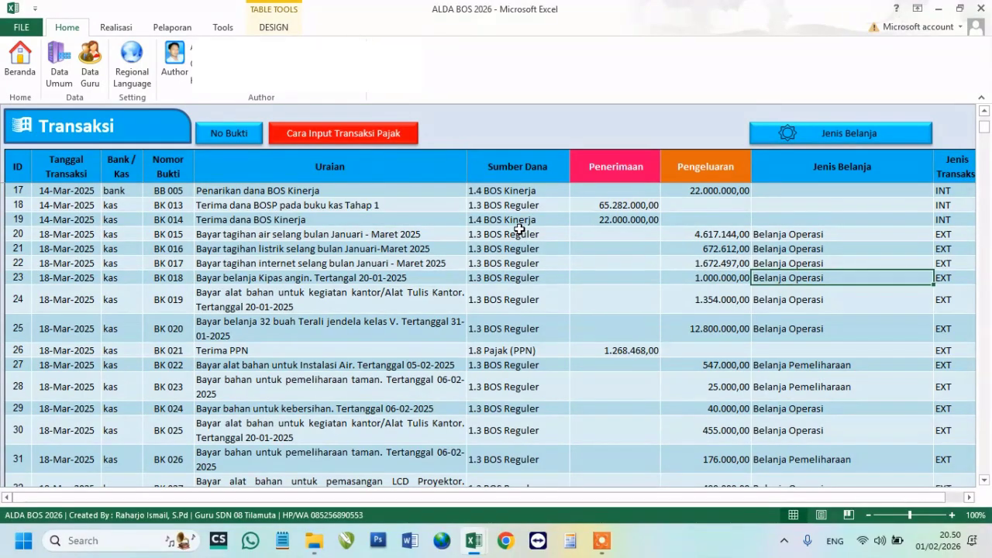
{"action": "key", "text": "ctrl+Tab"}
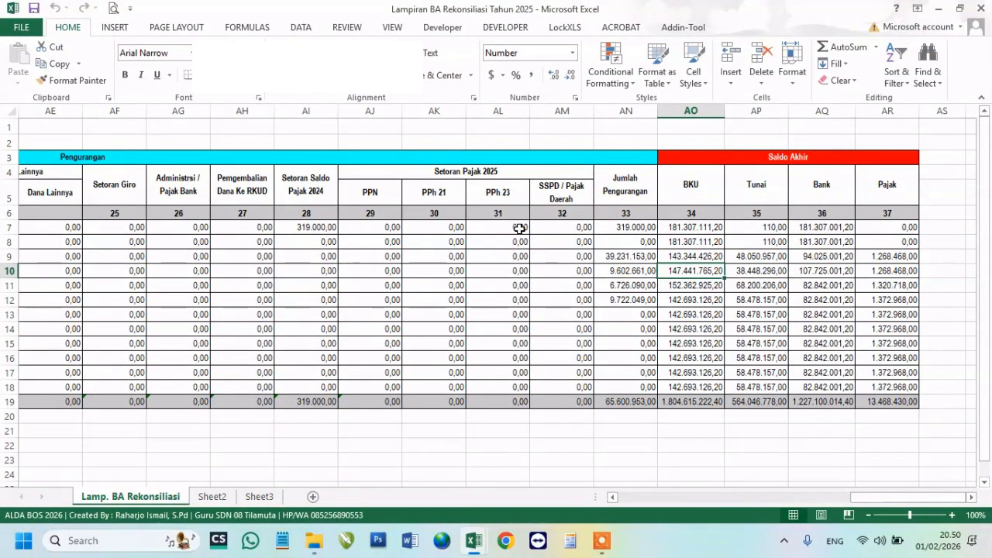
{"action": "key", "text": "ctrl+Tab"}
{"action": "key", "text": "ctrl+Tab"}
{"action": "key", "text": "ctrl+Tab"}
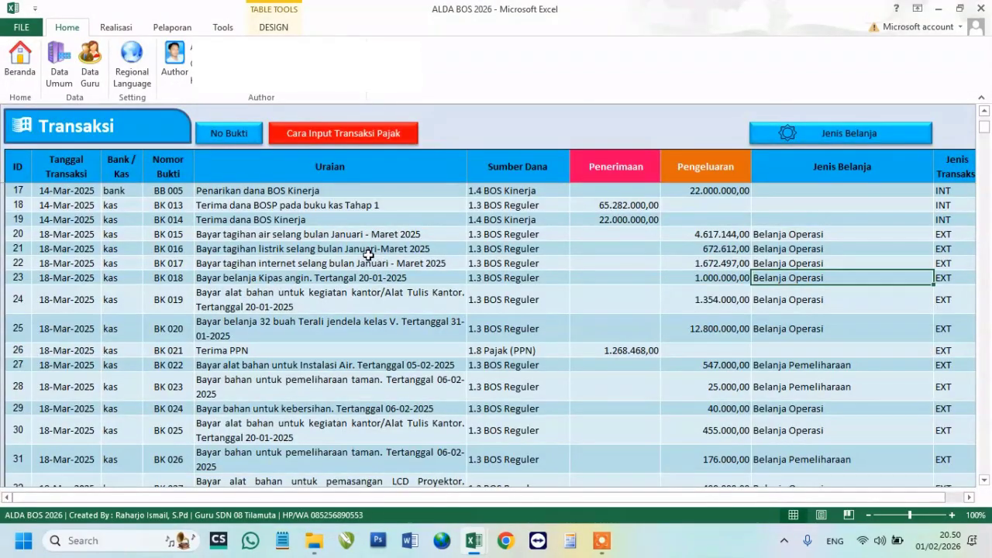
{"action": "left_click", "coordinate": [368, 254]}
{"action": "left_click", "coordinate": [186, 28]}
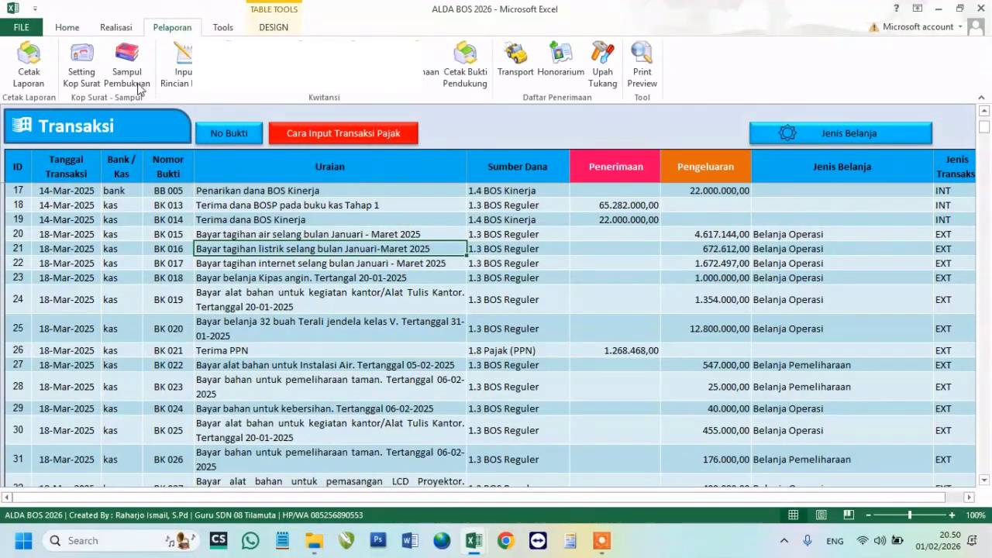
{"action": "left_click", "coordinate": [28, 66]}
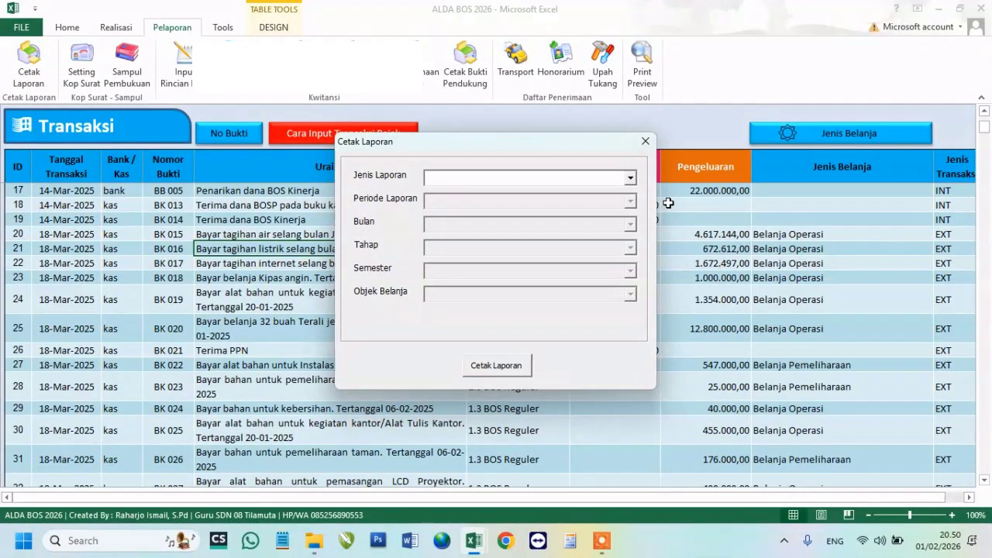
Generate the BKU, Kas, Bank & Pajak report with Bulan as the period and Januari as the month.
{"action": "left_click", "coordinate": [630, 177]}
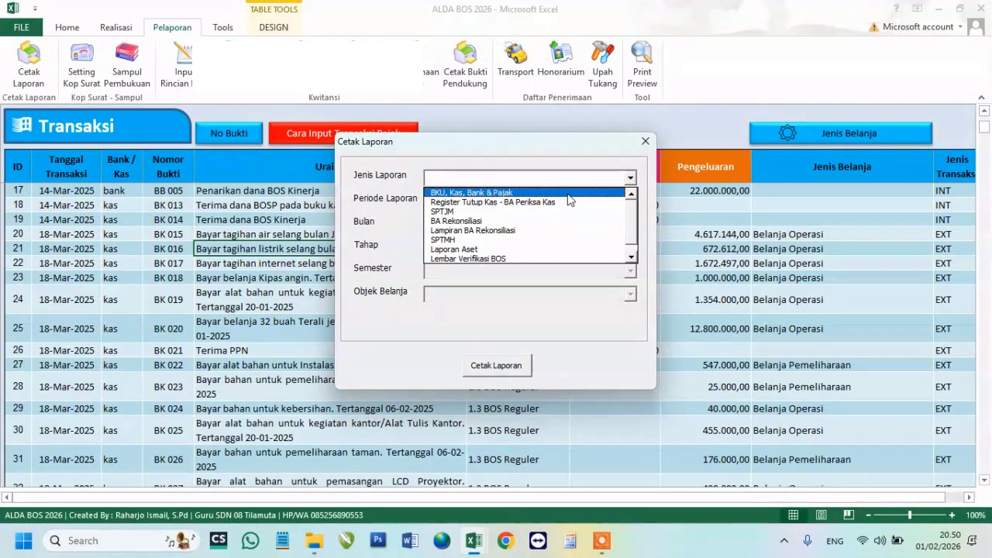
{"action": "left_click", "coordinate": [567, 193]}
{"action": "left_click", "coordinate": [631, 201]}
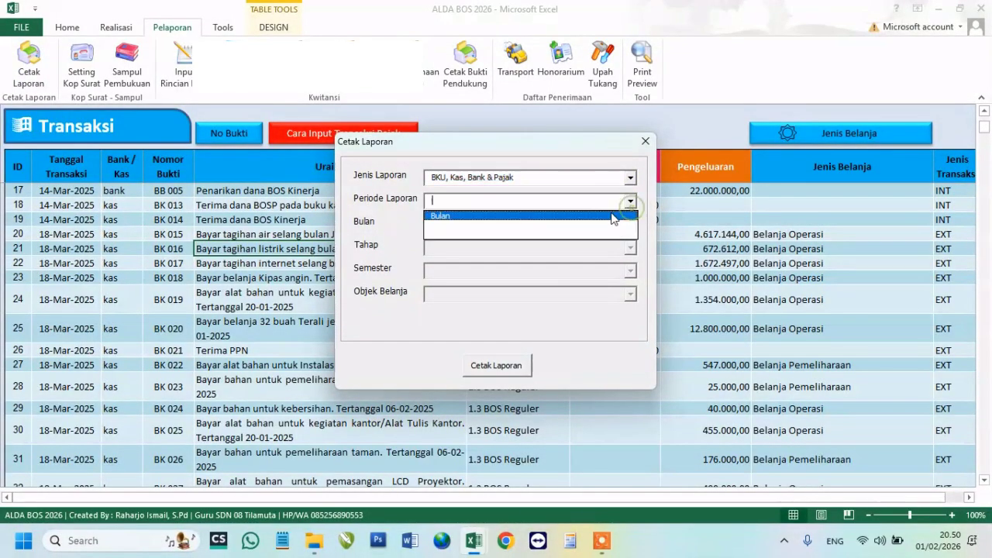
{"action": "left_click", "coordinate": [608, 216]}
{"action": "left_click", "coordinate": [630, 223]}
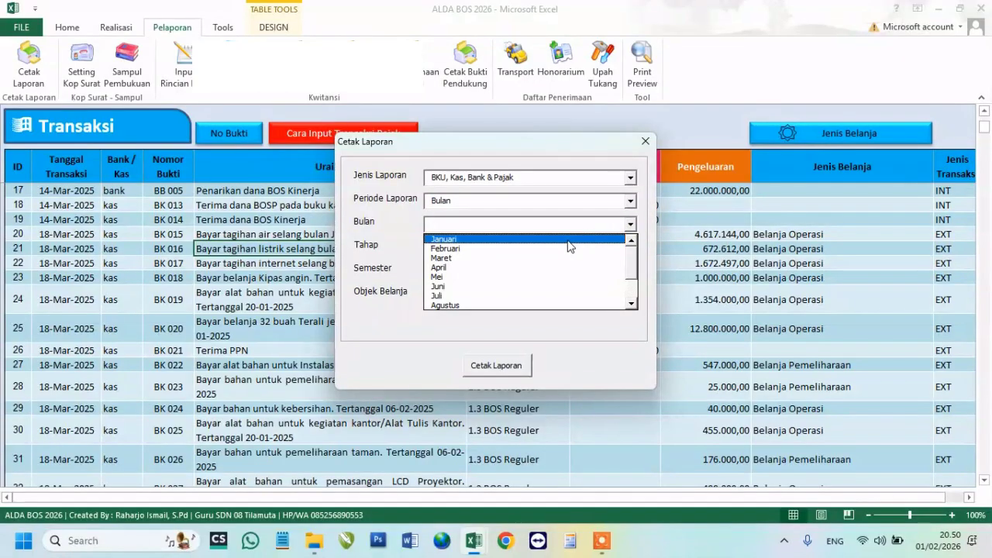
{"action": "left_click", "coordinate": [566, 231]}
{"action": "left_click", "coordinate": [513, 362]}
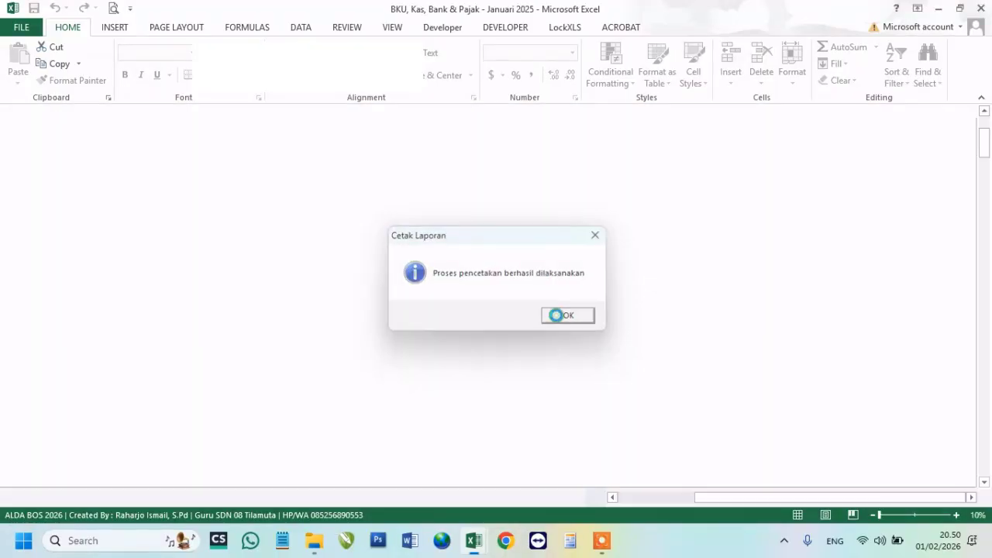
{"action": "left_click", "coordinate": [556, 315]}
Find the closing balance summary on the BKU sheet and select the Saldo Buku Kas Umum amount.
{"action": "left_click", "coordinate": [379, 319]}
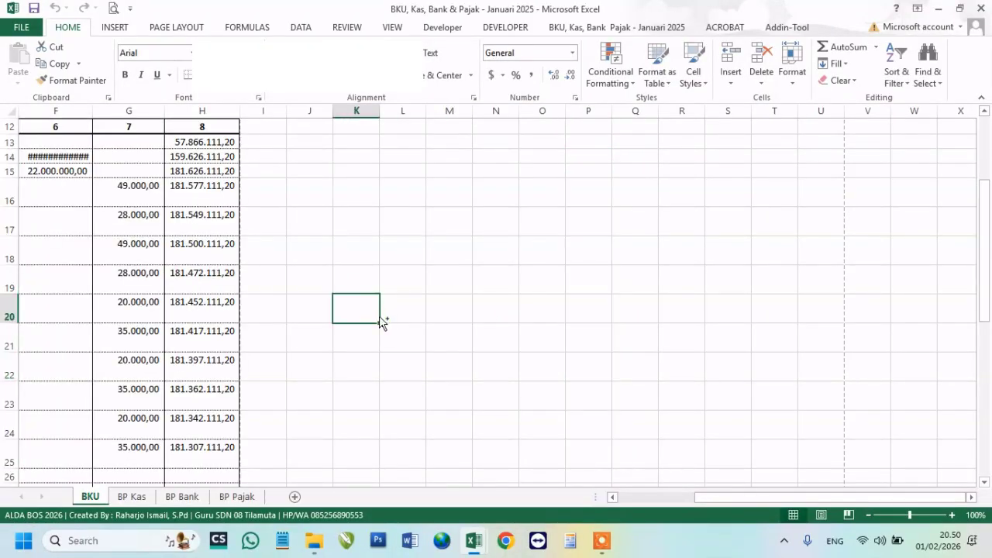
{"action": "scroll", "coordinate": [379, 318], "scroll_direction": "down", "scroll_amount": 2}
{"action": "key", "text": "Page_Down"}
{"action": "key", "text": "Up"}
{"action": "key", "text": "Up"}
{"action": "key", "text": "Up"}
{"action": "key", "text": "Up"}
{"action": "key", "text": "Up"}
{"action": "key", "text": "Up"}
{"action": "key", "text": "Up"}
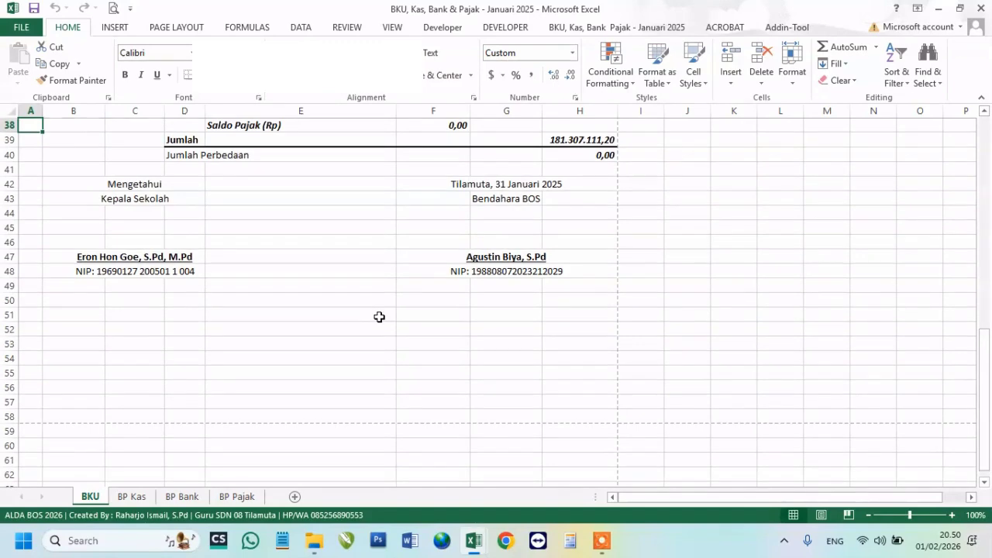
{"action": "key", "text": "Up"}
{"action": "key", "text": "Up"}
{"action": "key", "text": "Up"}
{"action": "key", "text": "Up"}
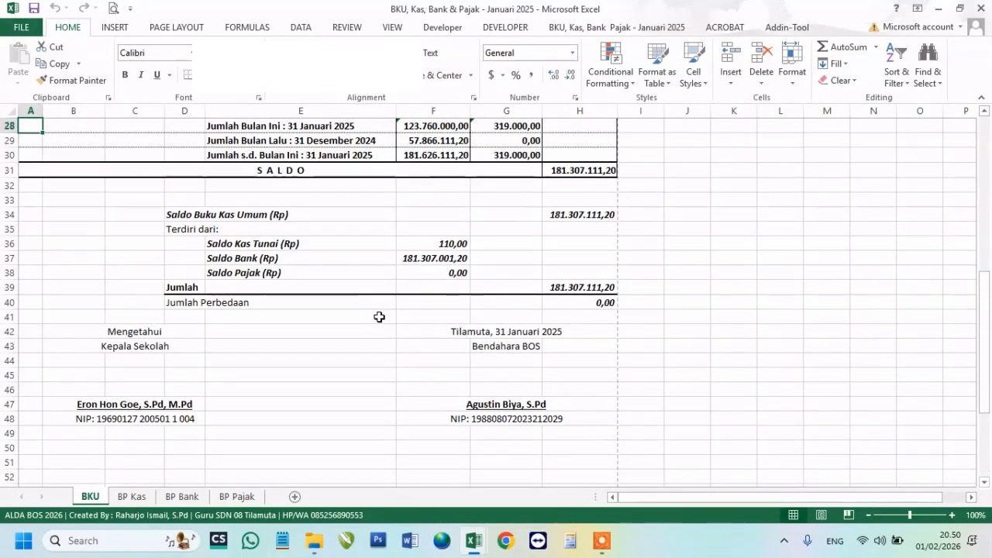
{"action": "left_click", "coordinate": [556, 220]}
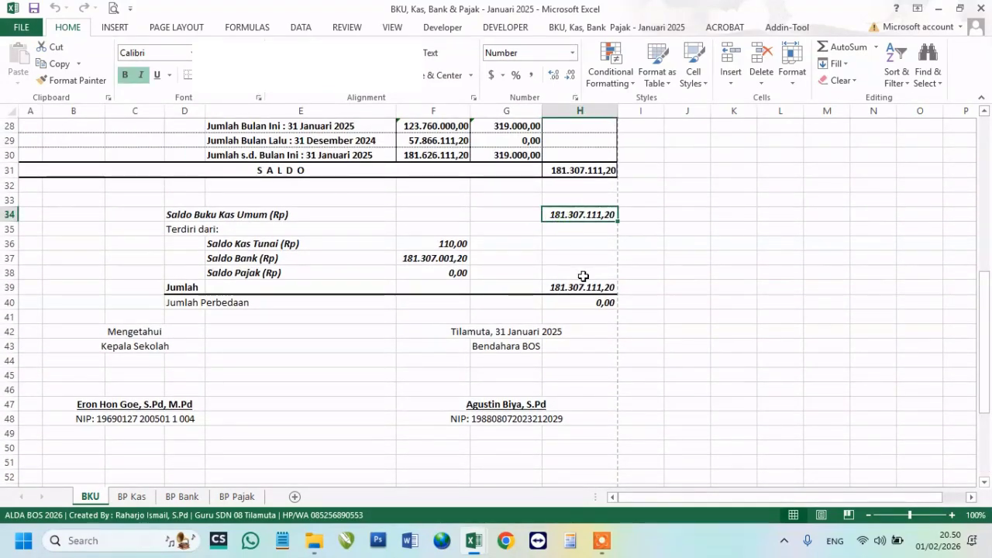
Compare the Saldo Buku Kas Umum with the January BKU closing balance in the Lampiran BA Rekonsiliasi report.
{"action": "key", "text": "alt+Tab"}
{"action": "key", "text": "Tab"}
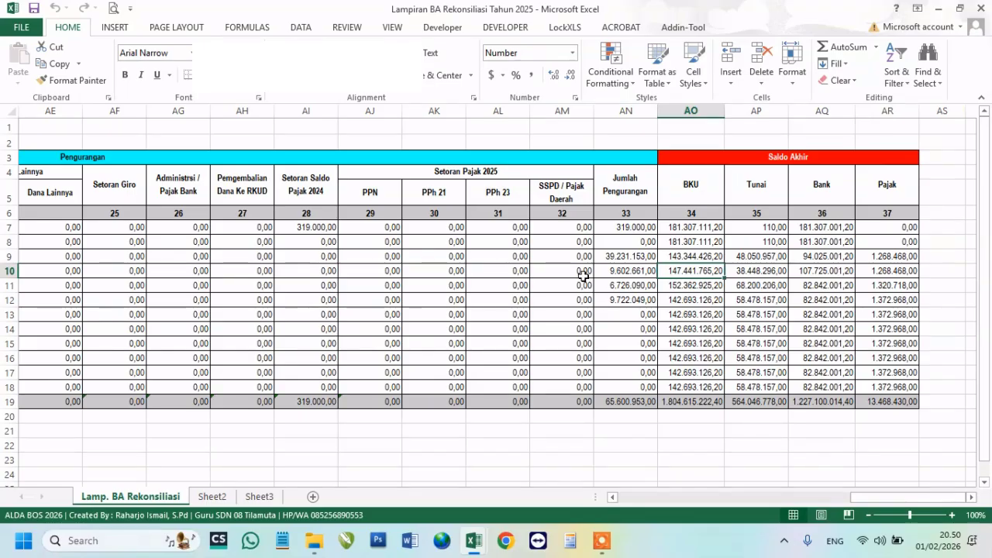
{"action": "key", "text": "Up"}
{"action": "key", "text": "Up"}
{"action": "key", "text": "Up"}
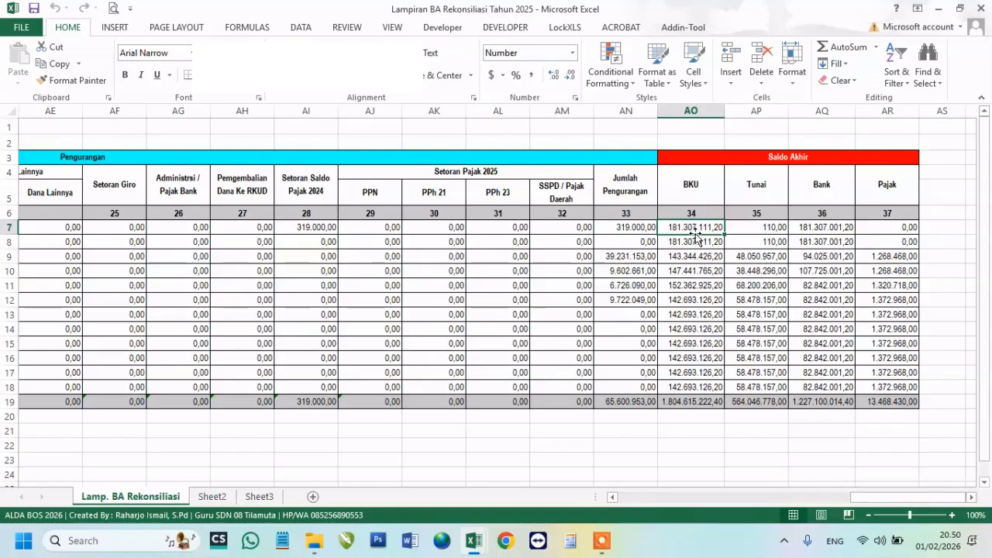
{"action": "key", "text": "Left"}
{"action": "key", "text": "Right"}
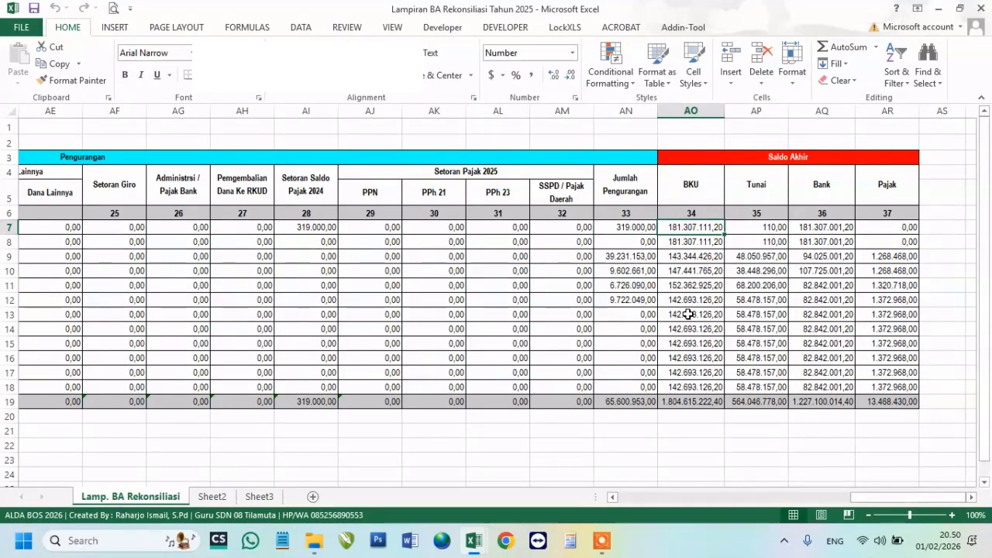
Compare the Saldo Kas Tunai on the BKU sheet with the January Tunai closing balance in the reconciliation report.
{"action": "key", "text": "ctrl+bracketleft"}
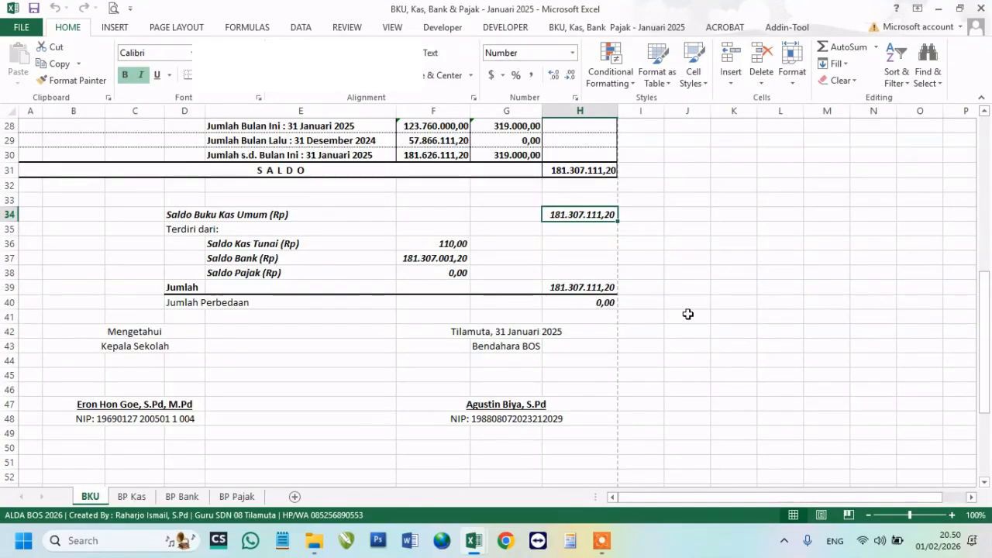
{"action": "key", "text": "Left"}
{"action": "key", "text": "Left"}
{"action": "key", "text": "Down"}
{"action": "key", "text": "Down"}
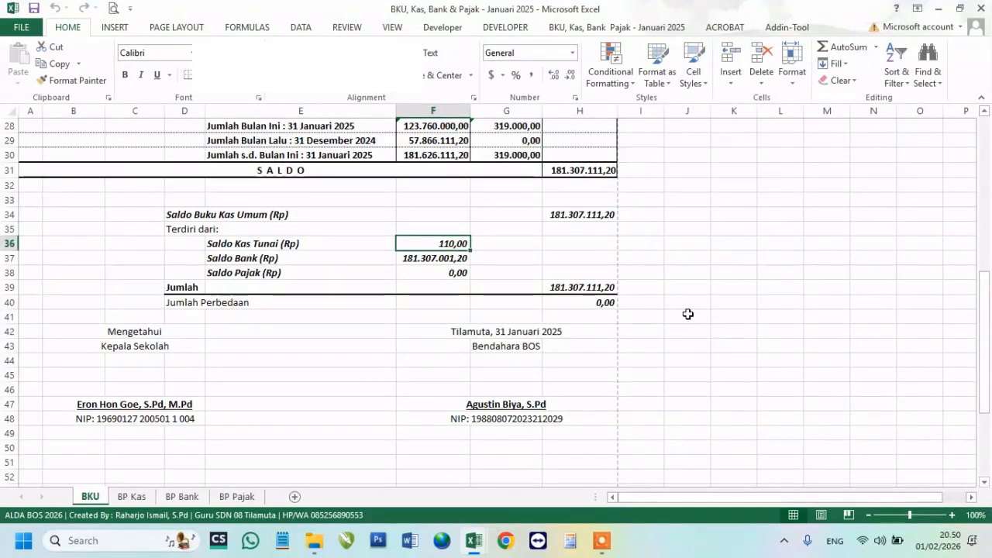
{"action": "key", "text": "alt+Tab"}
{"action": "key", "text": "Right"}
Compare the BKU sheet's Saldo Bank and Saldo Pajak with the January Bank and Pajak closing balances.
{"action": "key", "text": "alt+Tab"}
{"action": "key", "text": "Down"}
{"action": "key", "text": "alt+Tab"}
{"action": "key", "text": "Right"}
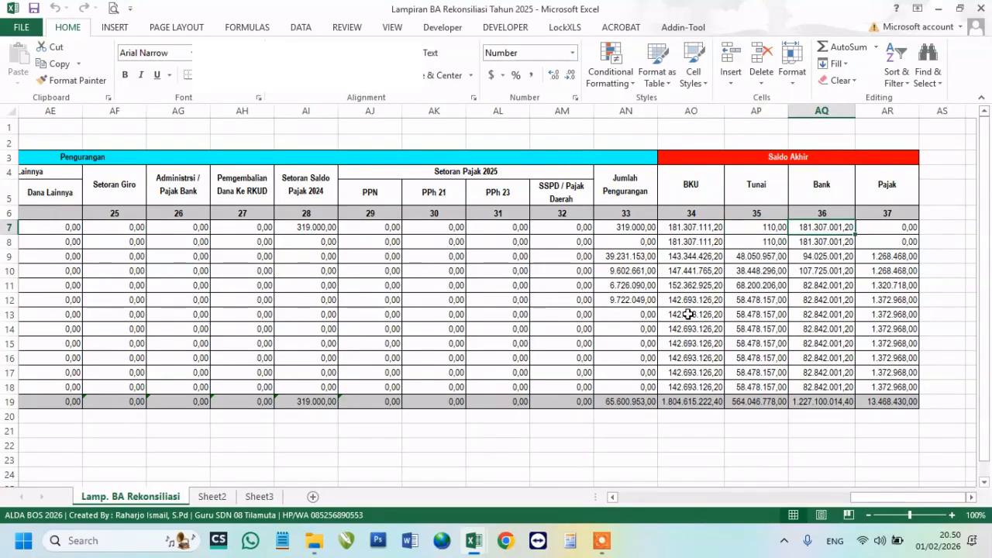
{"action": "key", "text": "alt+Tab"}
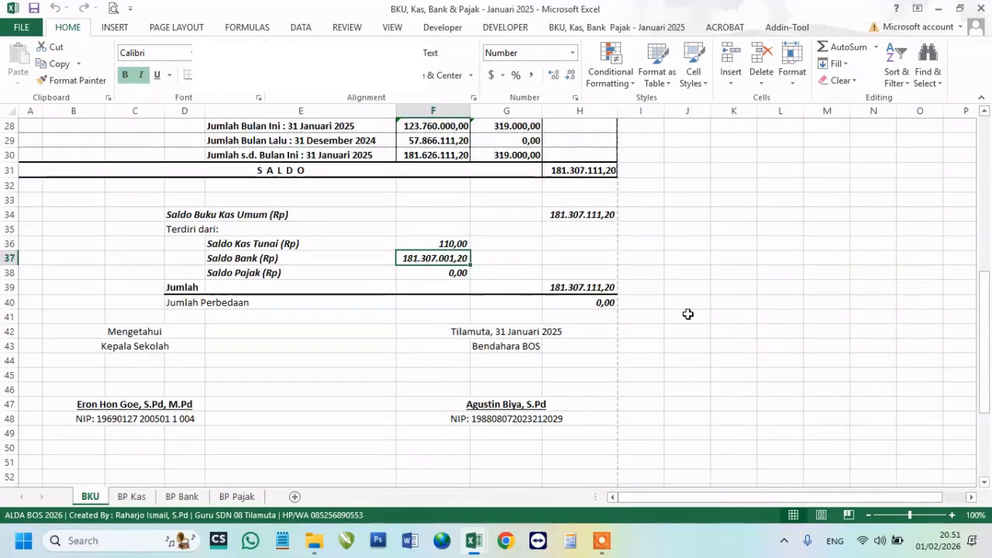
{"action": "key", "text": "Down"}
{"action": "key", "text": "alt+Tab"}
{"action": "key", "text": "Right"}
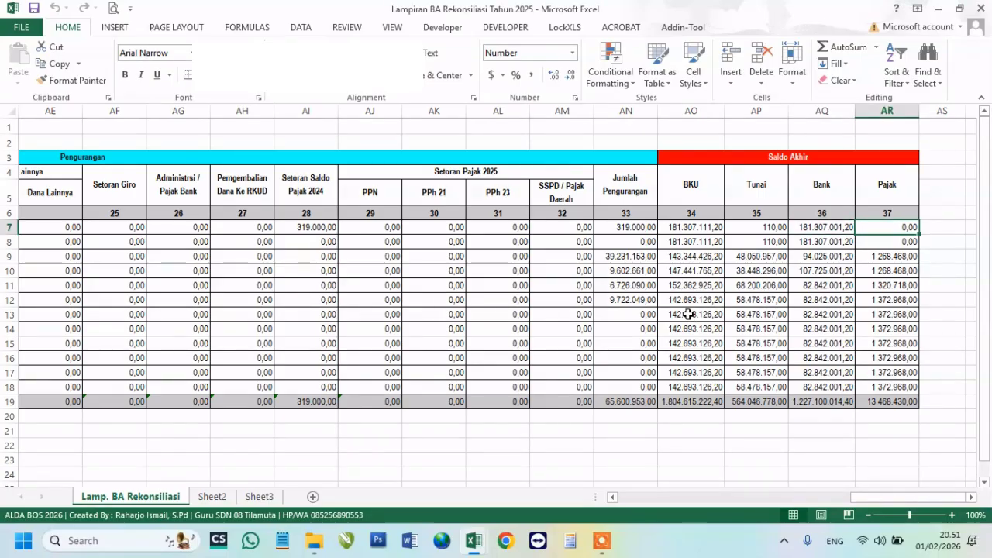
Go over the January Tunai, Bank and Pajak amounts under Saldo Akhir once more.
{"action": "key", "text": "Left"}
{"action": "key", "text": "Left"}
{"action": "key", "text": "Right"}
{"action": "key", "text": "Right"}
{"action": "key", "text": "Right"}
{"action": "key", "text": "Left"}
{"action": "key", "text": "Left"}
Return to the BKU sheet and check the Jumlah Perbedaan amount in the balance summary.
{"action": "key", "text": "alt+Tab"}
{"action": "key", "text": "Down"}
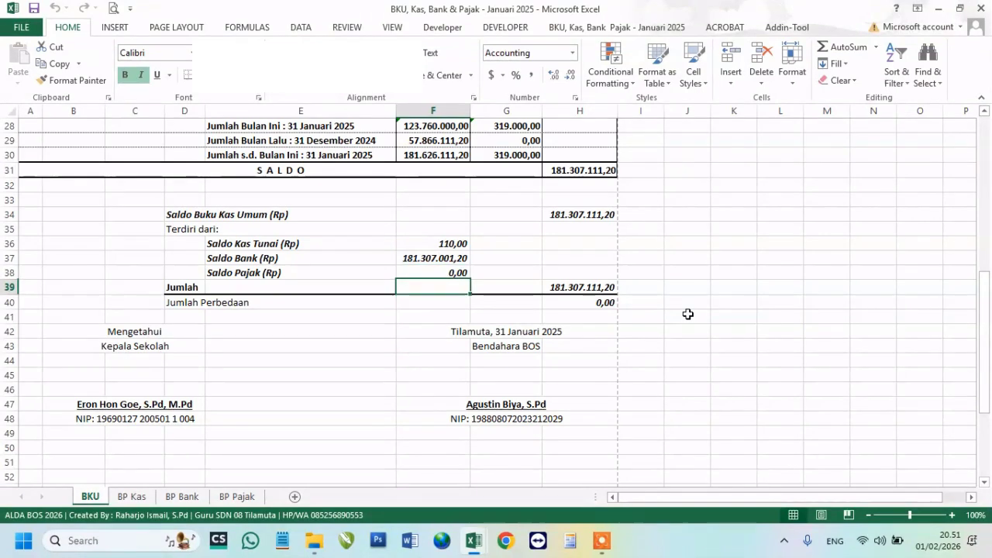
{"action": "key", "text": "Down"}
{"action": "key", "text": "Right"}
{"action": "key", "text": "Right"}
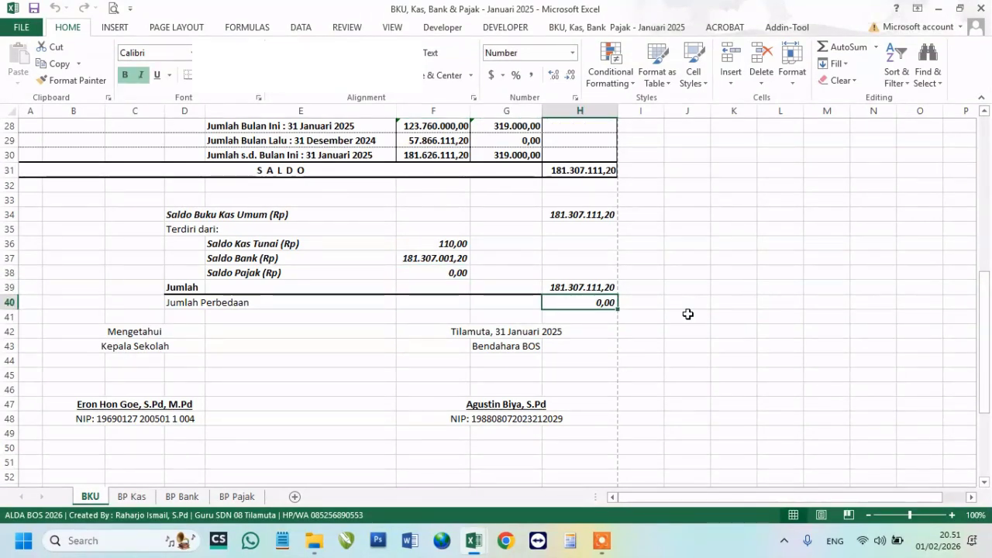
{"action": "left_click", "coordinate": [522, 258]}
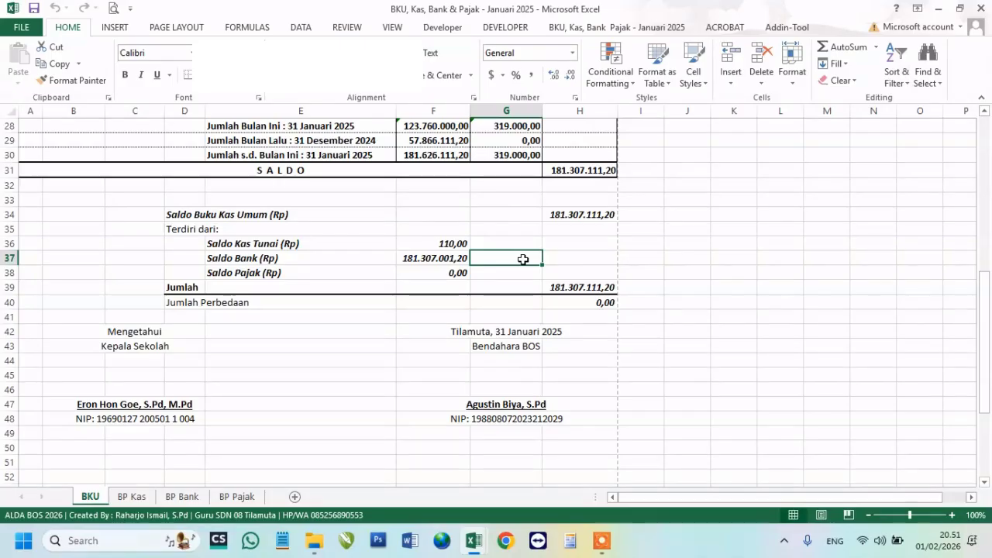
Switch to the Lampiran BA Rekonsiliasi report and go back to the start of its January row.
{"action": "key", "text": "alt+Tab"}
{"action": "key", "text": "Right"}
{"action": "key", "text": "Right"}
{"action": "key", "text": "Right"}
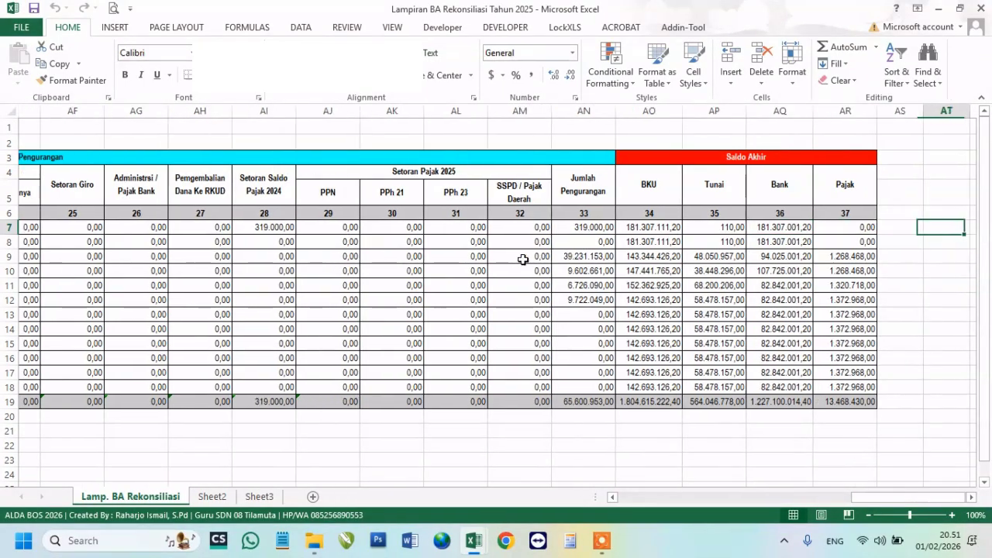
{"action": "key", "text": "Left"}
{"action": "key", "text": "Left"}
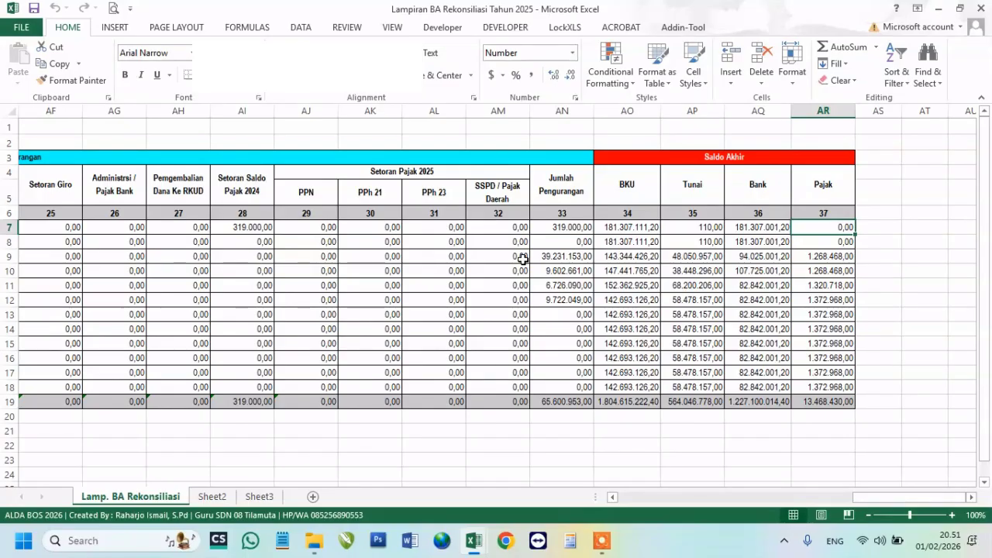
{"action": "key", "text": "Home"}
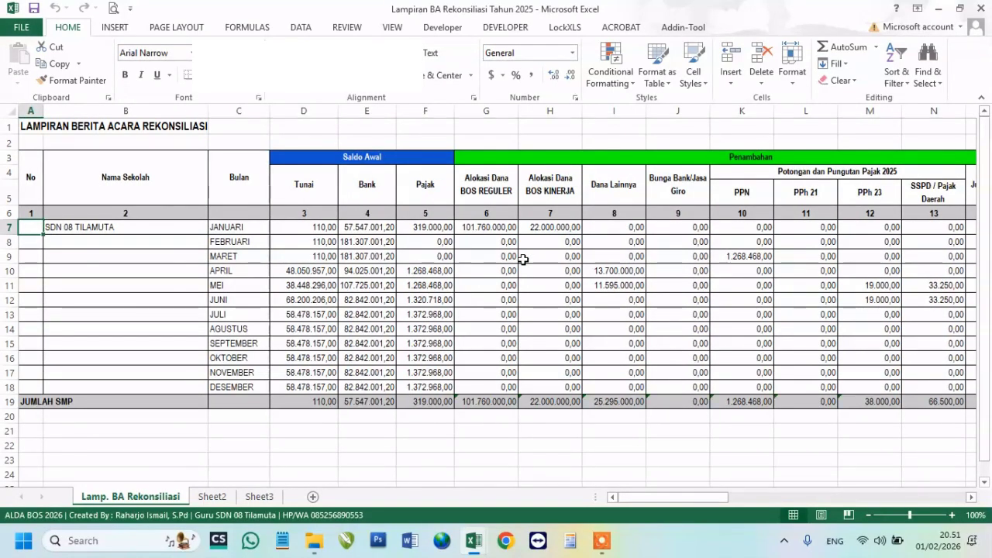
Close the Lampiran BA Rekonsiliasi report without saving its changes, and close the generated BKU report as well.
{"action": "key", "text": "ctrl+w"}
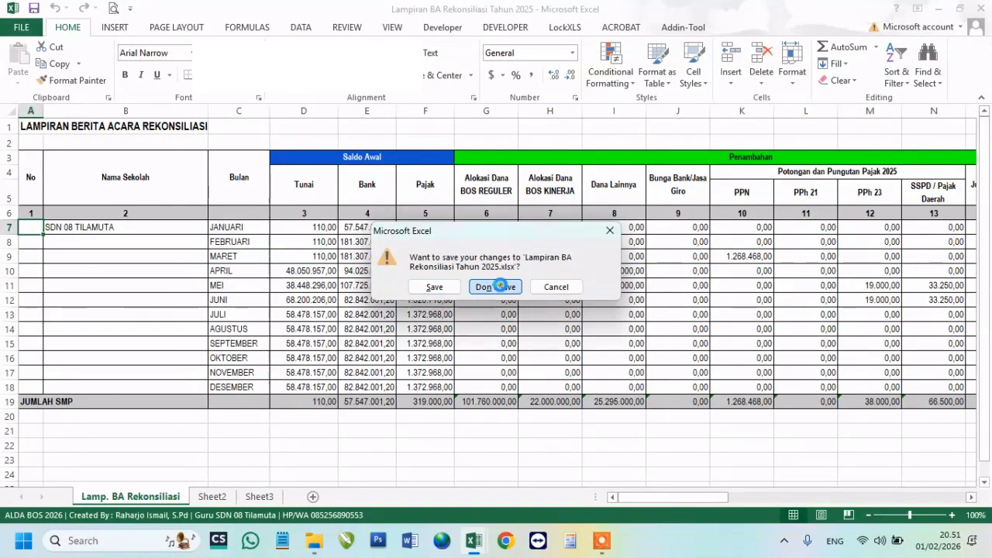
{"action": "left_click", "coordinate": [496, 284]}
{"action": "key", "text": "ctrl+w"}
Review the report types offered under Jenis Laporan in the Cetak Laporan form, and close the form without printing.
{"action": "left_click", "coordinate": [574, 178]}
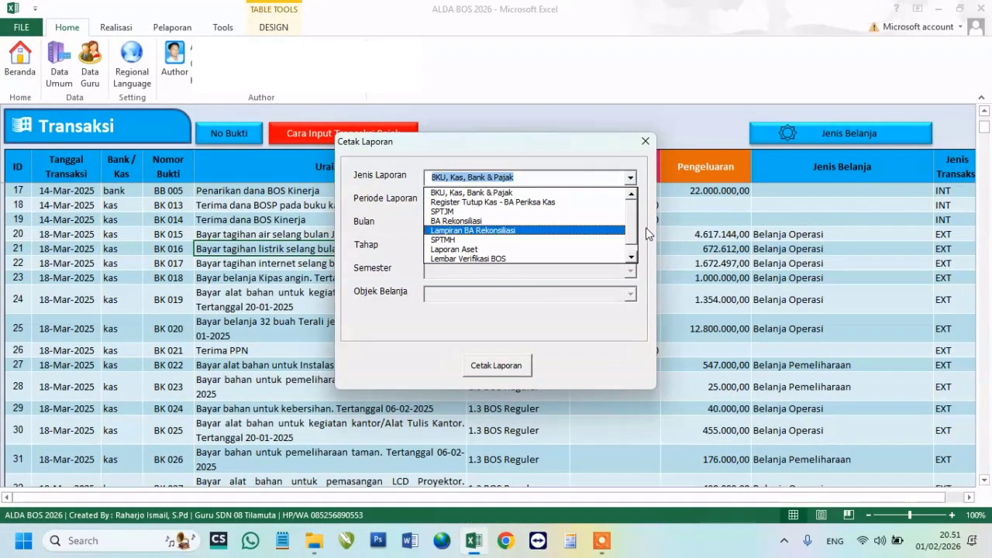
{"action": "left_click_drag", "start_coordinate": [631, 234], "coordinate": [631, 245]}
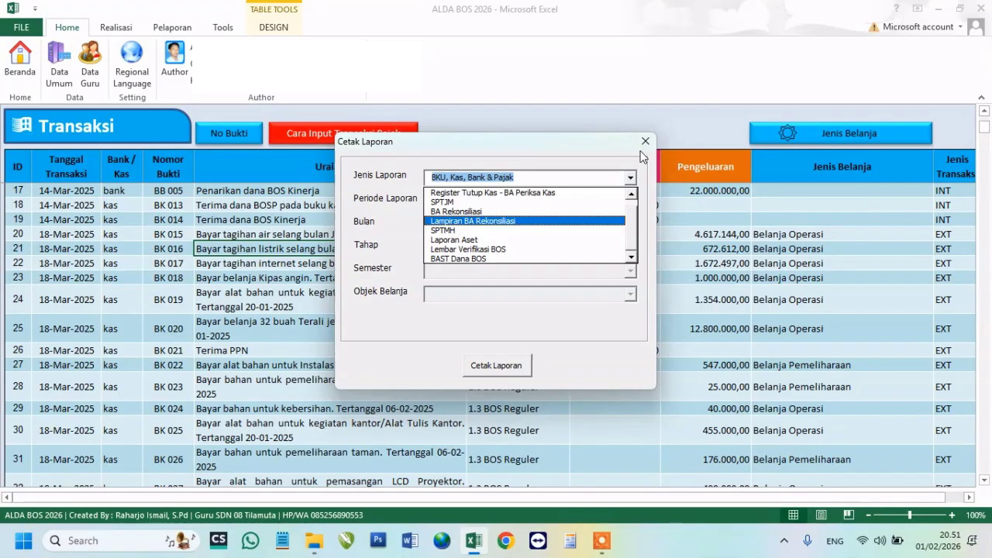
{"action": "left_click", "coordinate": [645, 142]}
View the Sampul Laporan cover page and check the letterhead lines and Nomor Surat in the letterhead settings.
{"action": "left_click", "coordinate": [172, 29]}
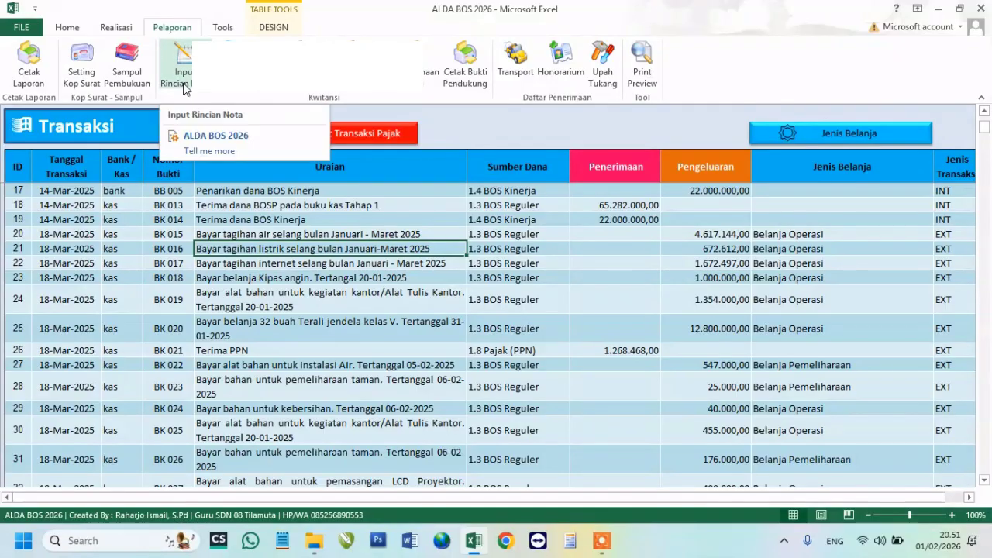
{"action": "left_click", "coordinate": [128, 70]}
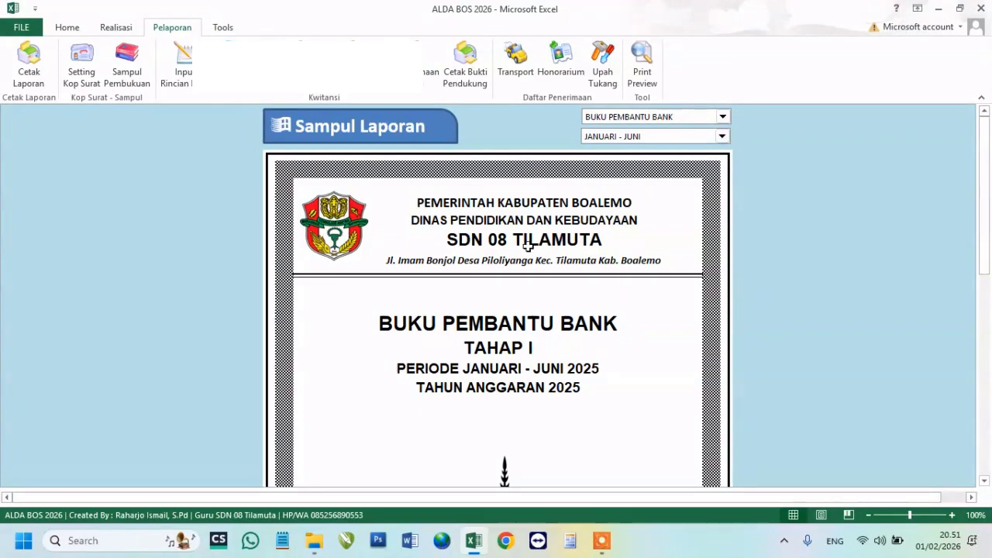
{"action": "left_click", "coordinate": [465, 235]}
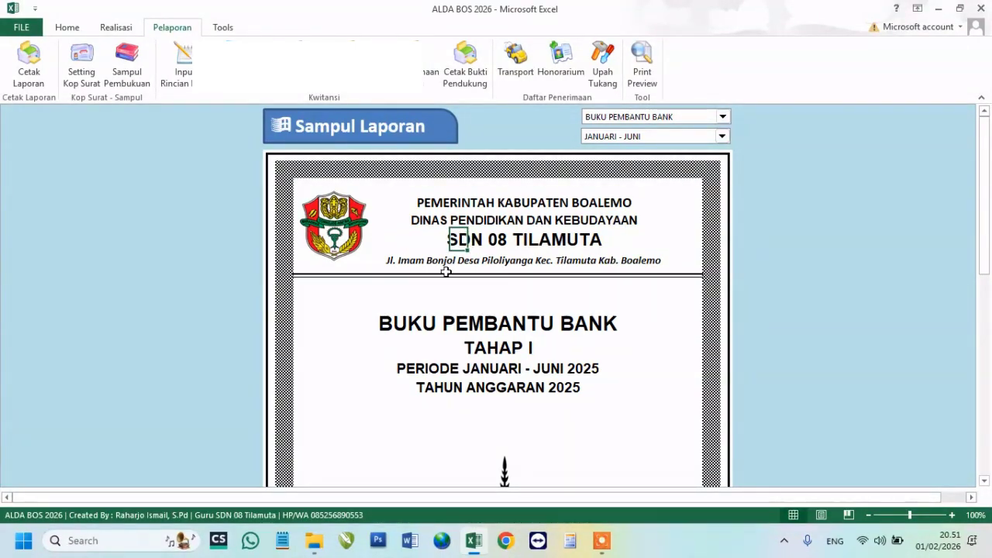
{"action": "left_click", "coordinate": [81, 70]}
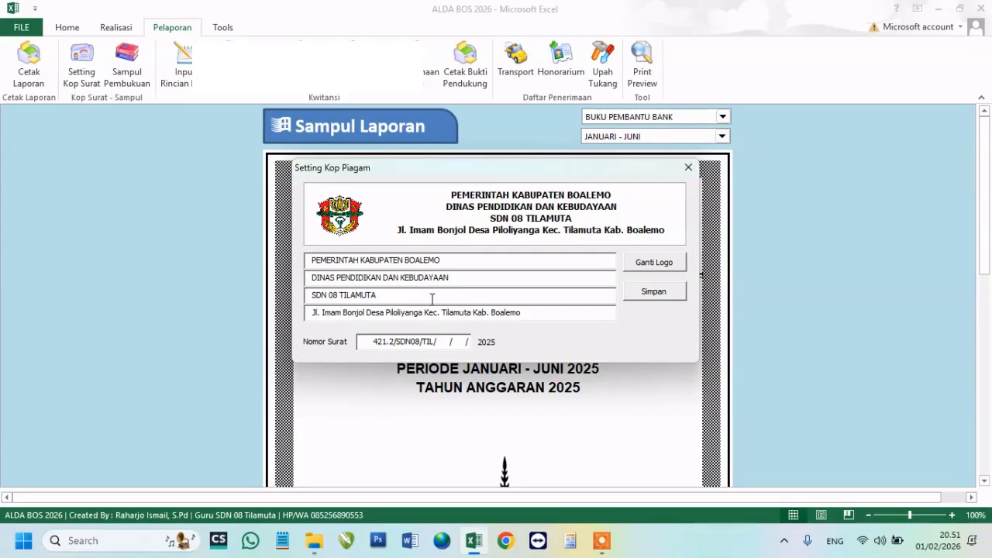
{"action": "left_click", "coordinate": [395, 342]}
{"action": "left_click", "coordinate": [687, 166]}
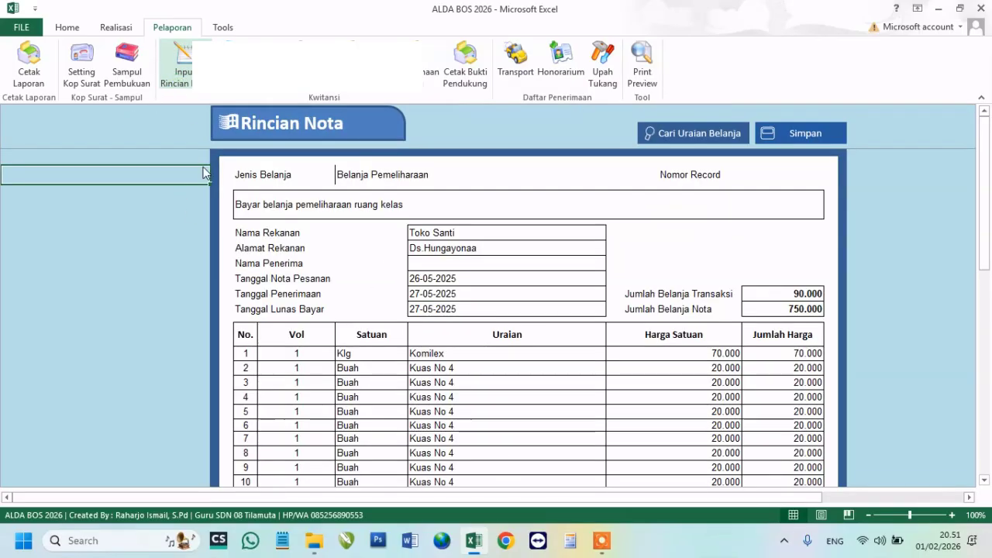
Look through the item rows of the Rincian Nota form for the classroom maintenance purchase.
{"action": "left_click", "coordinate": [497, 385]}
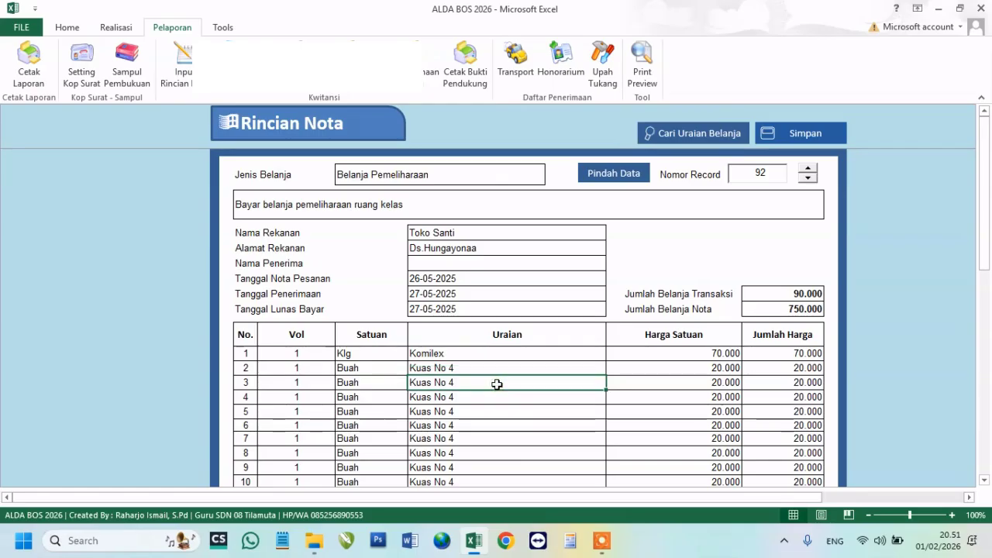
{"action": "key", "text": "Down"}
{"action": "key", "text": "Down"}
{"action": "key", "text": "Down"}
{"action": "key", "text": "Up"}
{"action": "key", "text": "Up"}
{"action": "key", "text": "Up"}
{"action": "key", "text": "Up"}
{"action": "key", "text": "Up"}
{"action": "key", "text": "Up"}
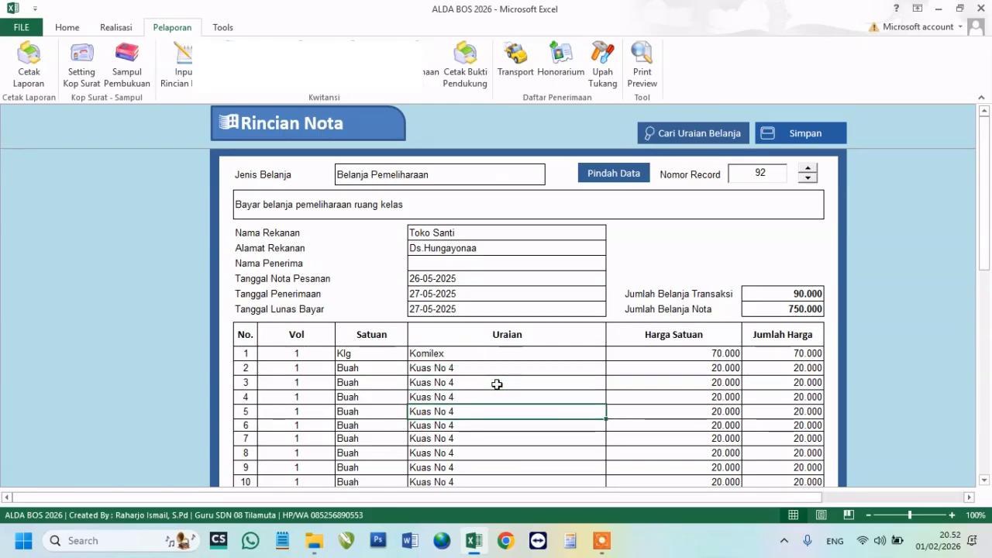
{"action": "key", "text": "Down"}
{"action": "key", "text": "Left"}
{"action": "key", "text": "Left"}
{"action": "key", "text": "Left"}
View the Kwitansi for record 92 and compare its heading with the letterhead settings.
{"action": "left_click", "coordinate": [229, 72]}
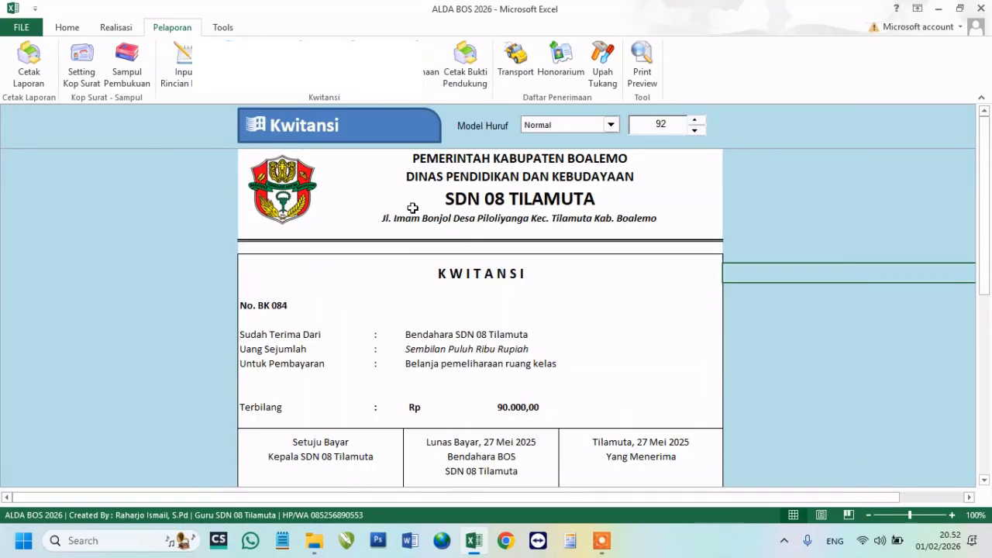
{"action": "left_click", "coordinate": [385, 177]}
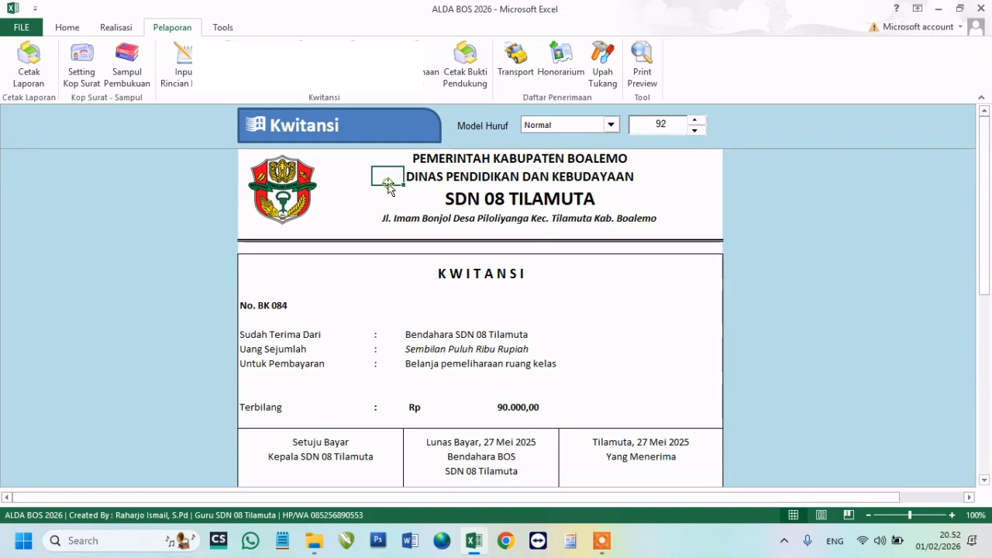
{"action": "left_click", "coordinate": [96, 89]}
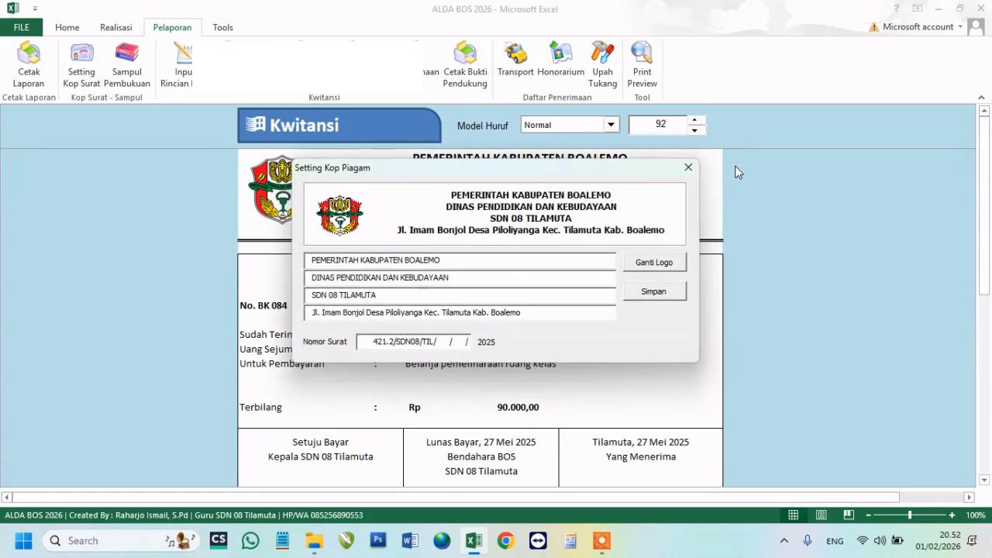
{"action": "left_click", "coordinate": [686, 168]}
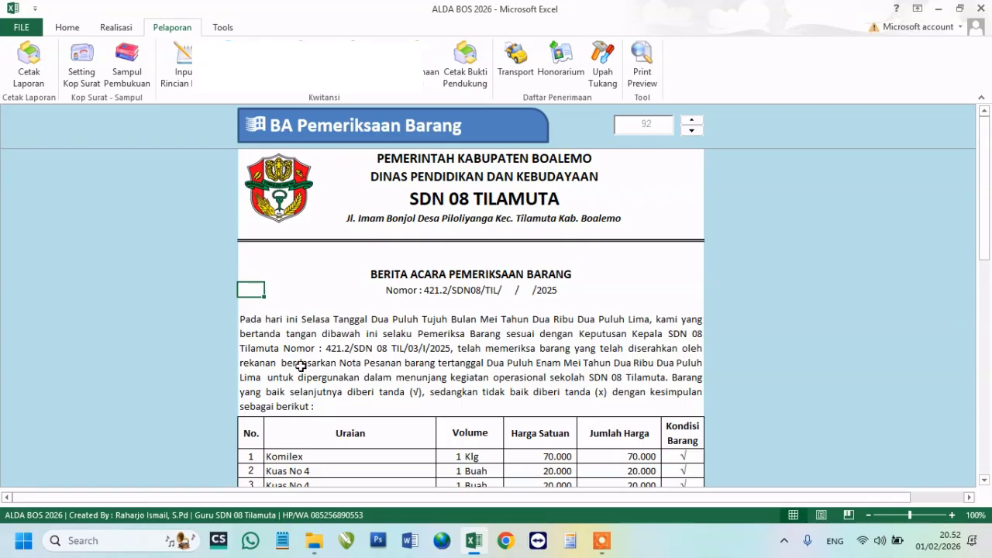
Compare the decree number in the BA Pemeriksaan Barang text with the No. SK Pemeriksa/Penerima Barang field in Data Umum.
{"action": "left_click", "coordinate": [432, 345]}
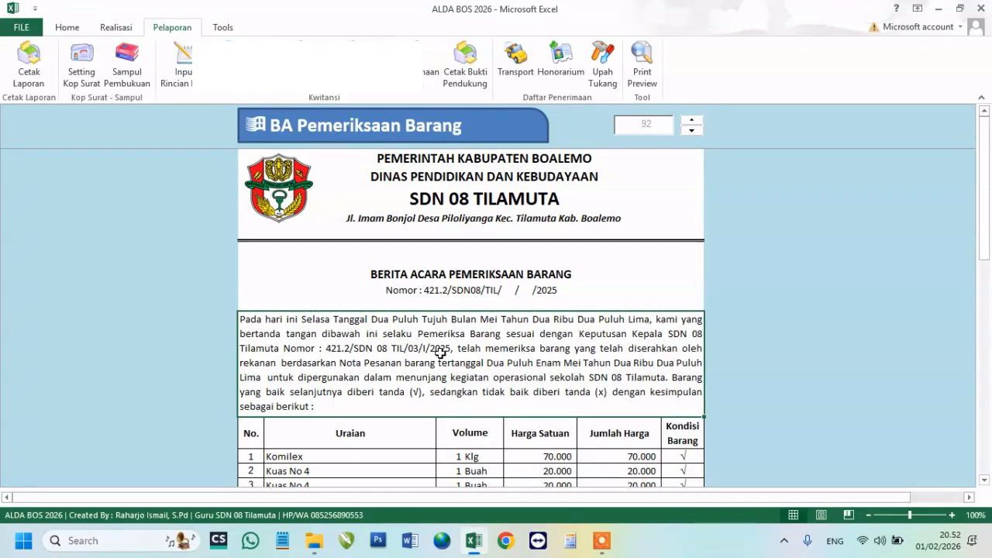
{"action": "left_click", "coordinate": [66, 27]}
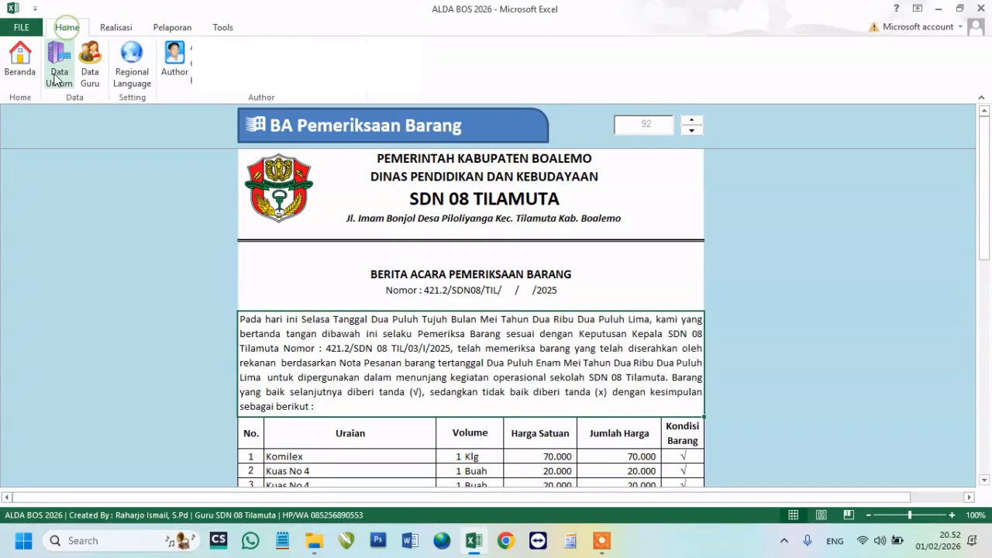
{"action": "left_click", "coordinate": [56, 72]}
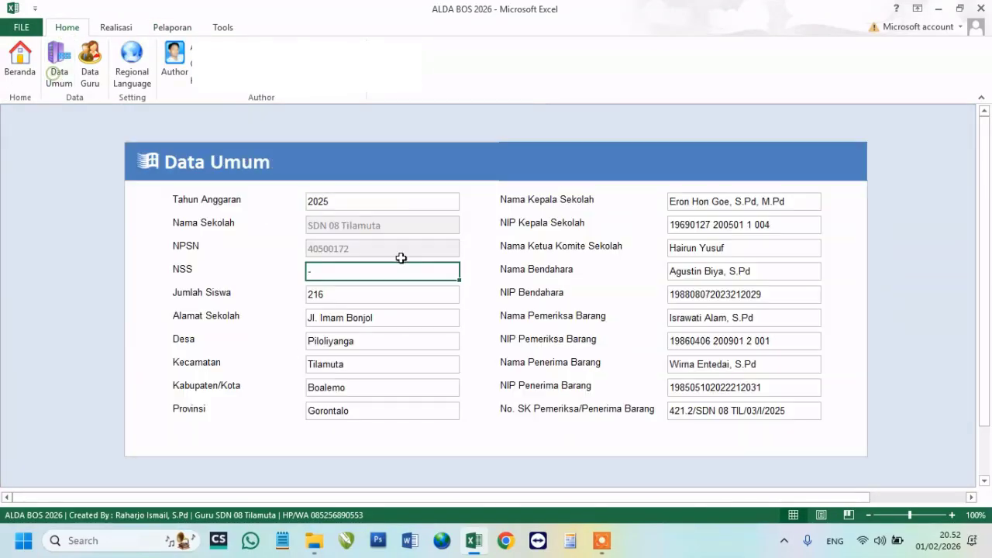
{"action": "left_click", "coordinate": [680, 408]}
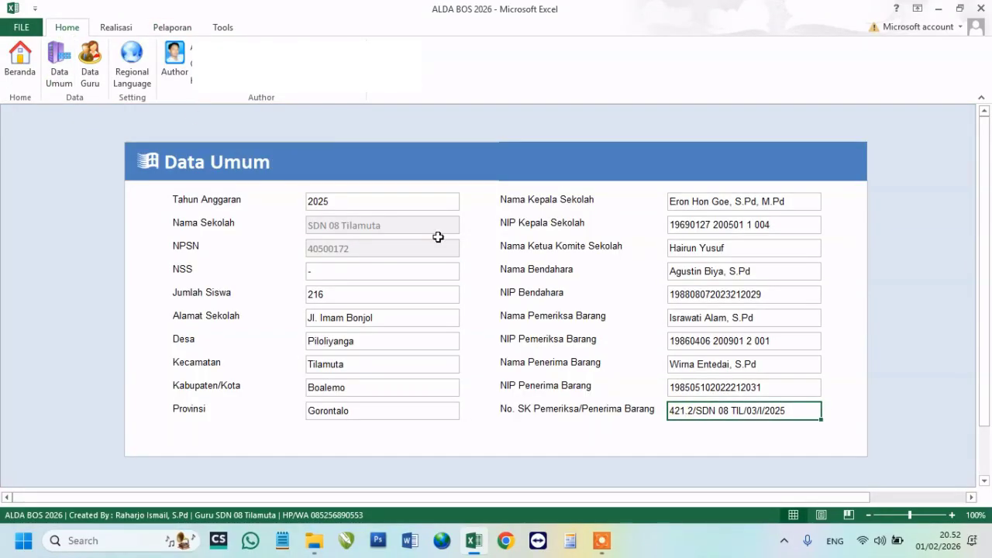
Open the BA Penerimaan Barang report and examine its introductory paragraph.
{"action": "left_click", "coordinate": [157, 29]}
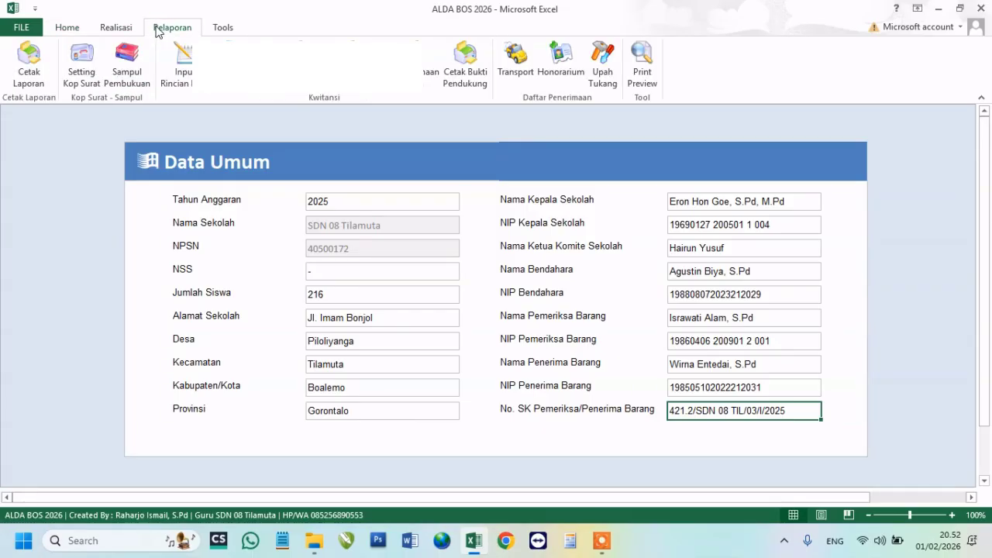
{"action": "left_click", "coordinate": [410, 62]}
{"action": "left_click", "coordinate": [558, 320]}
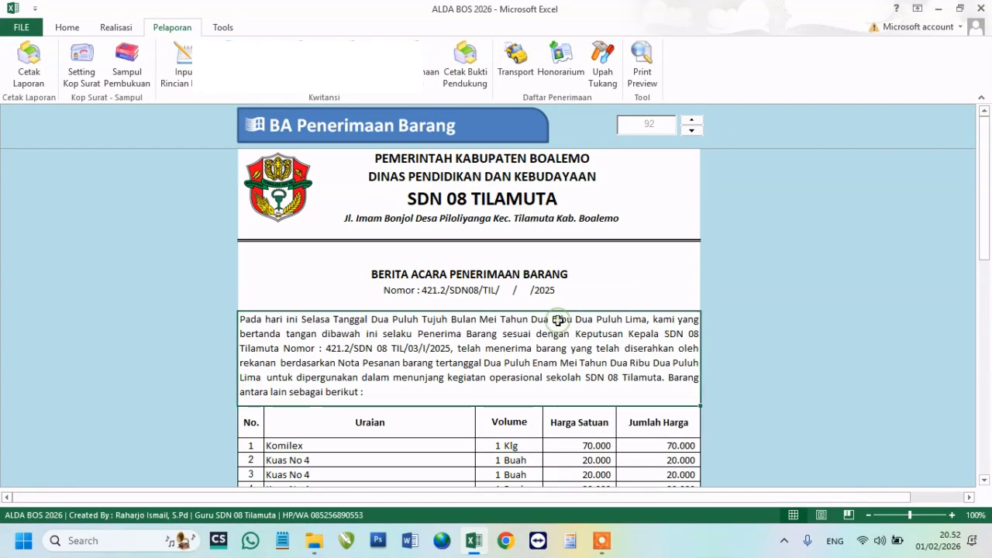
Try Cetak Bukti Pendukung, return to the Kwitansi and review the Print Data document choices without printing.
{"action": "left_click", "coordinate": [468, 76]}
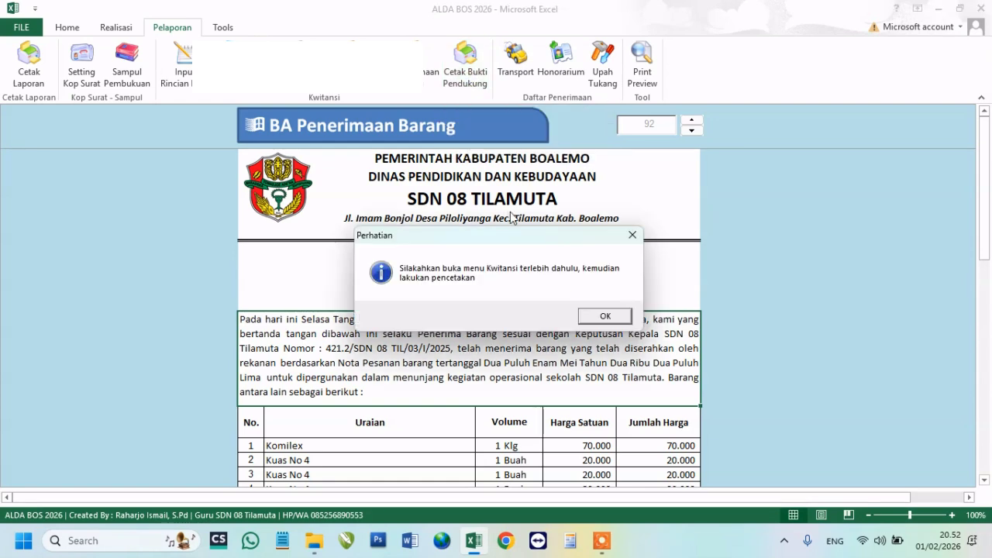
{"action": "left_click", "coordinate": [595, 315]}
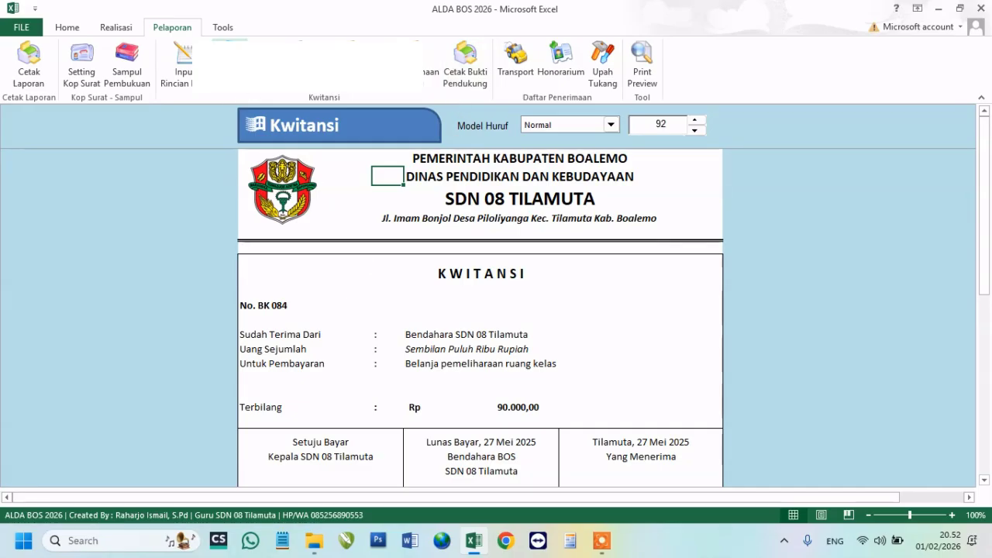
{"action": "left_click", "coordinate": [465, 78]}
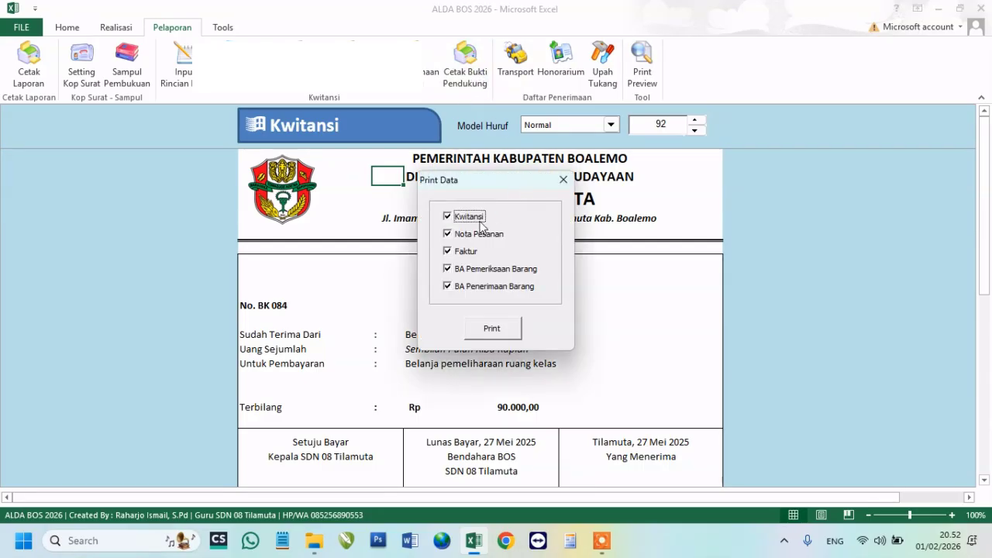
{"action": "left_click", "coordinate": [564, 179]}
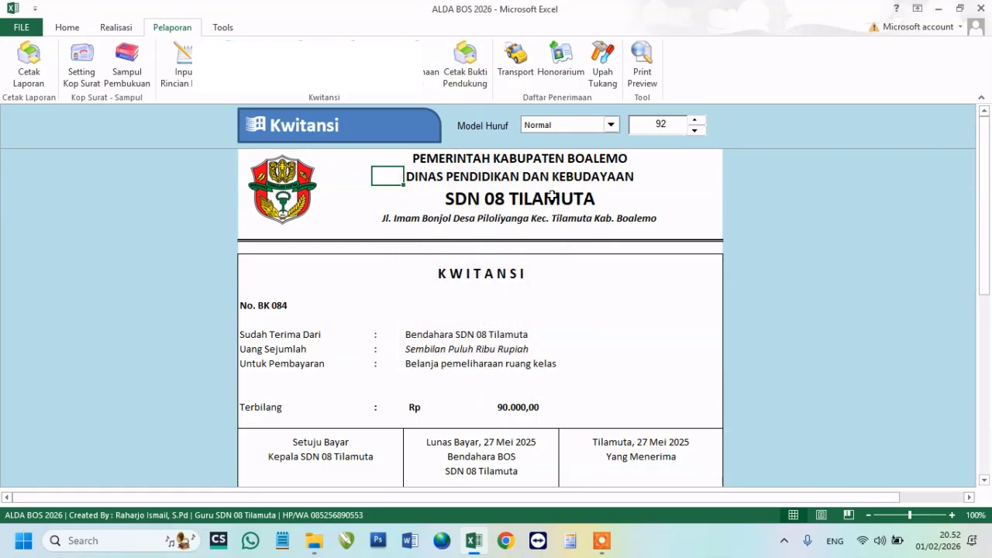
{"action": "left_click", "coordinate": [526, 303]}
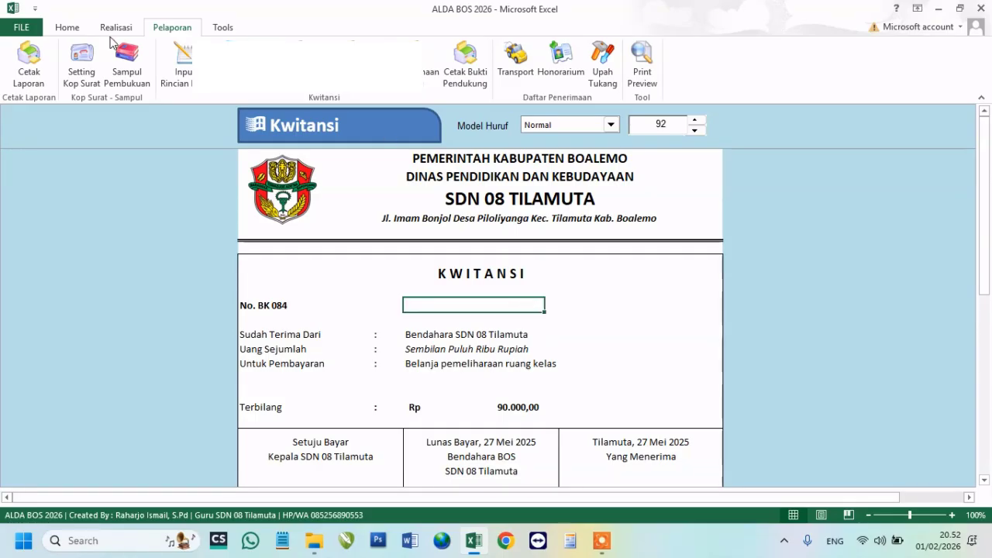
View the Data Guru teacher list and examine the names and volumes in the Transport payment list.
{"action": "left_click", "coordinate": [78, 29]}
{"action": "left_click", "coordinate": [89, 62]}
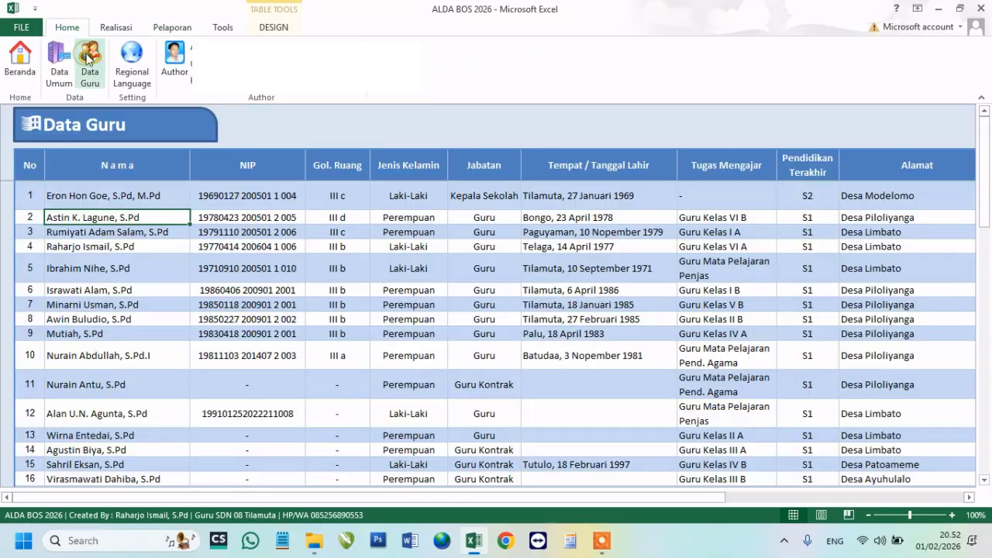
{"action": "left_click", "coordinate": [172, 27]}
{"action": "left_click", "coordinate": [516, 60]}
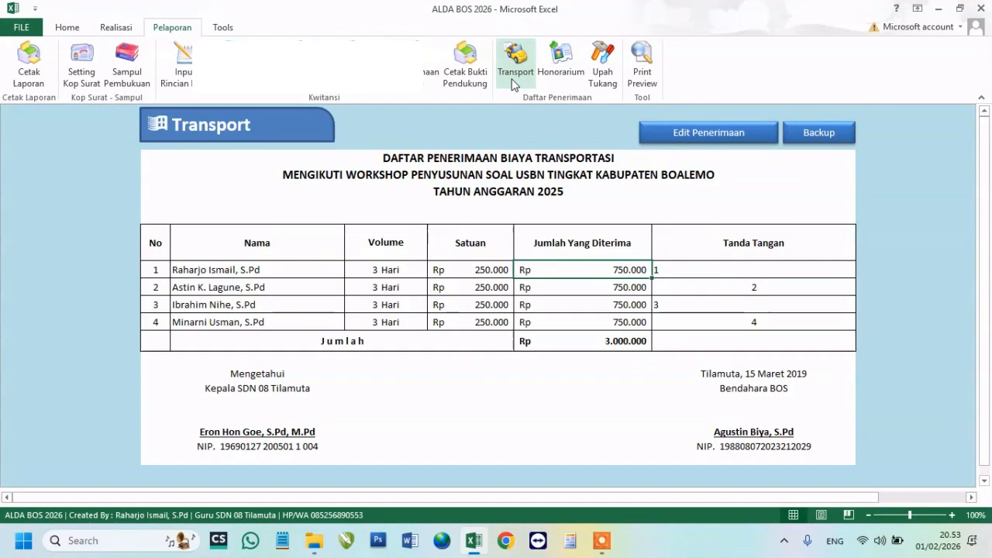
{"action": "left_click", "coordinate": [323, 268]}
{"action": "left_click", "coordinate": [413, 288]}
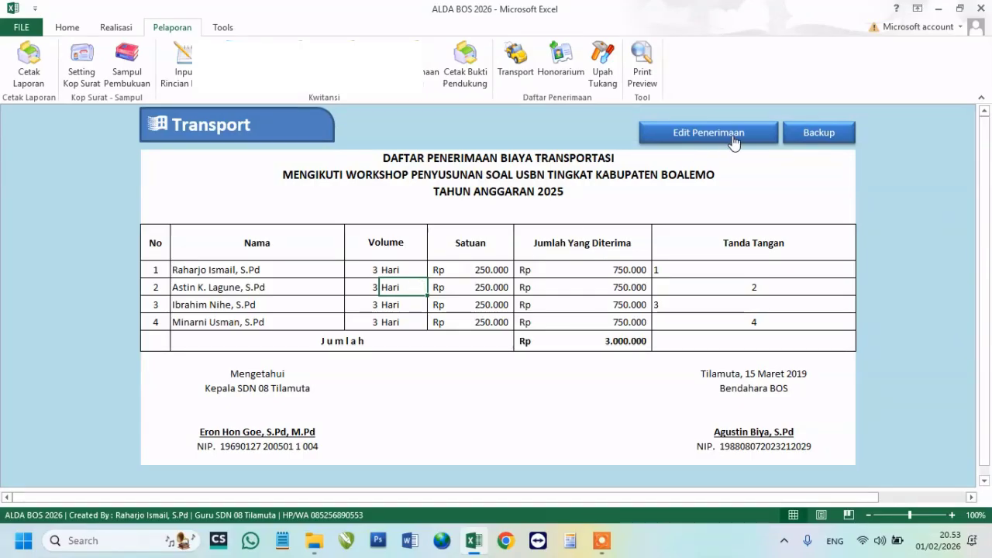
Review the Transport list's Edit Penerimaan form and its selectable teacher names, and close it without changes.
{"action": "left_click", "coordinate": [708, 133]}
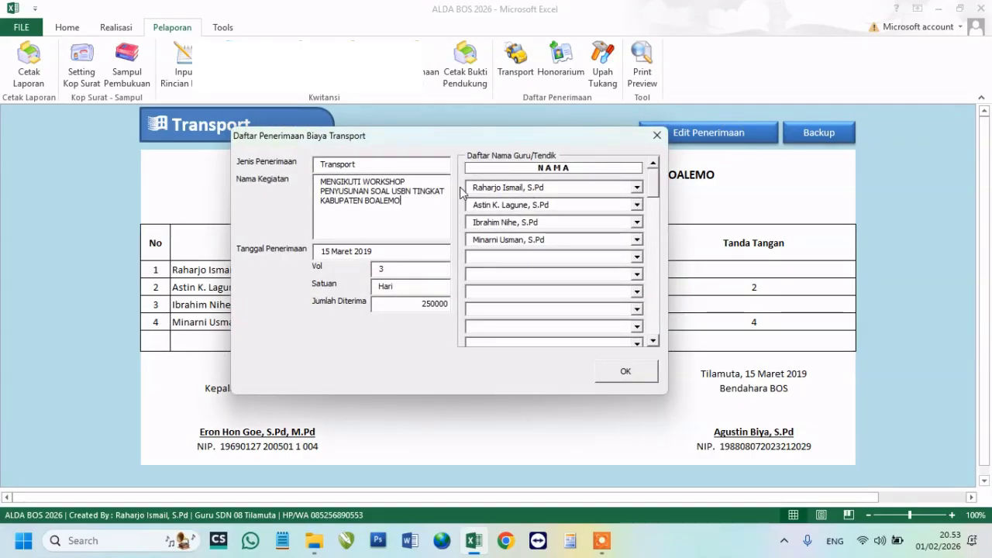
{"action": "left_click", "coordinate": [637, 187]}
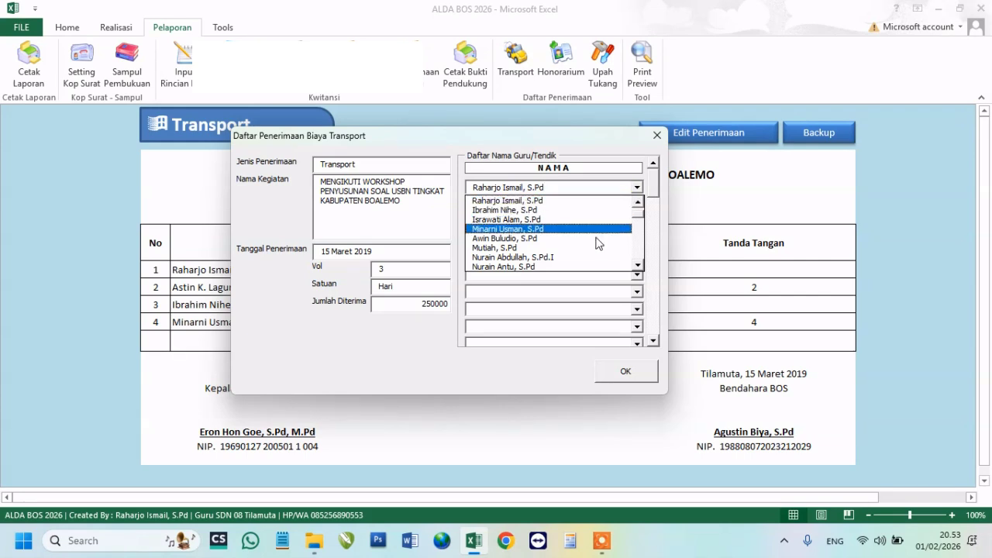
{"action": "left_click", "coordinate": [656, 136]}
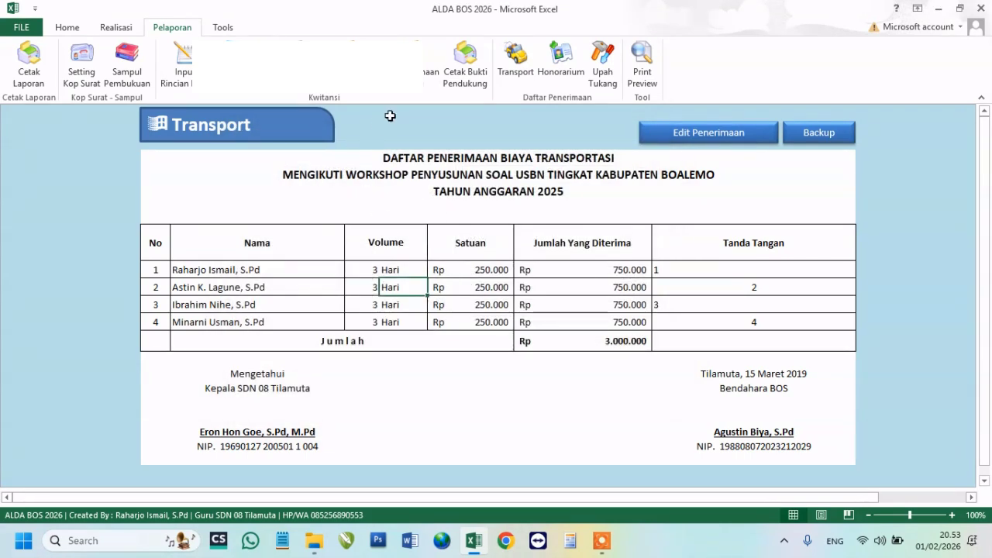
View the Honorarium and Upah Tukang payment lists, and look over the available backup, import and encryption tools.
{"action": "left_click", "coordinate": [556, 71]}
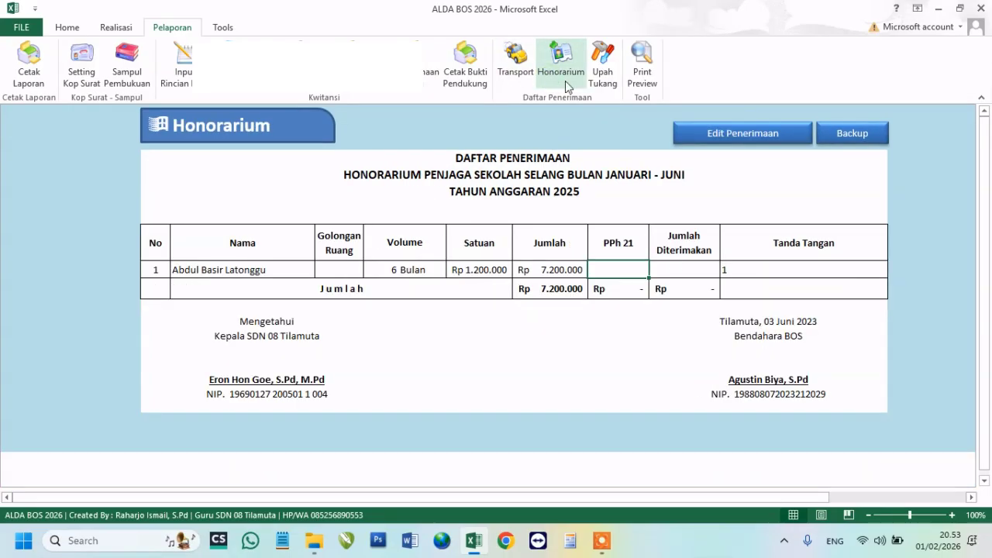
{"action": "left_click", "coordinate": [602, 71]}
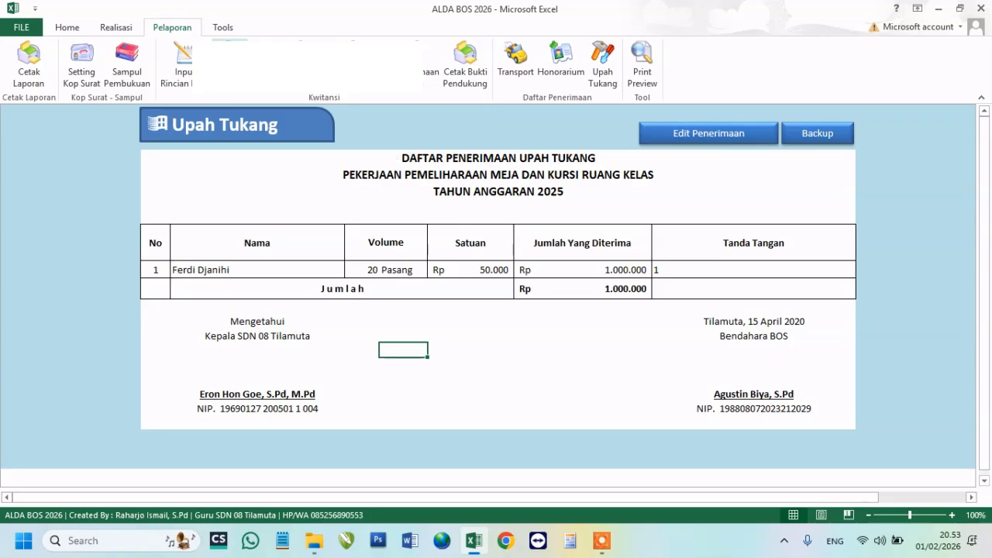
{"action": "left_click", "coordinate": [213, 30]}
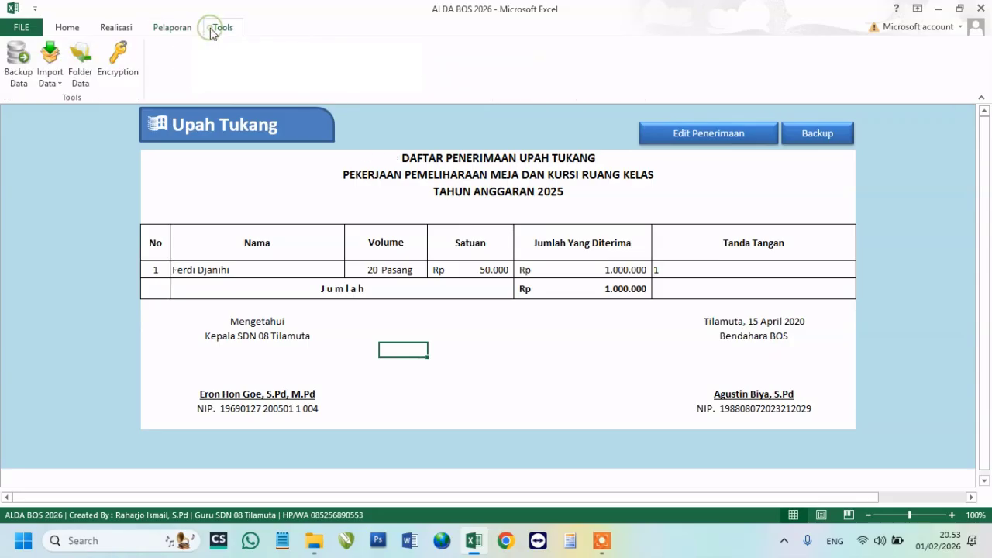
{"action": "left_click", "coordinate": [111, 192]}
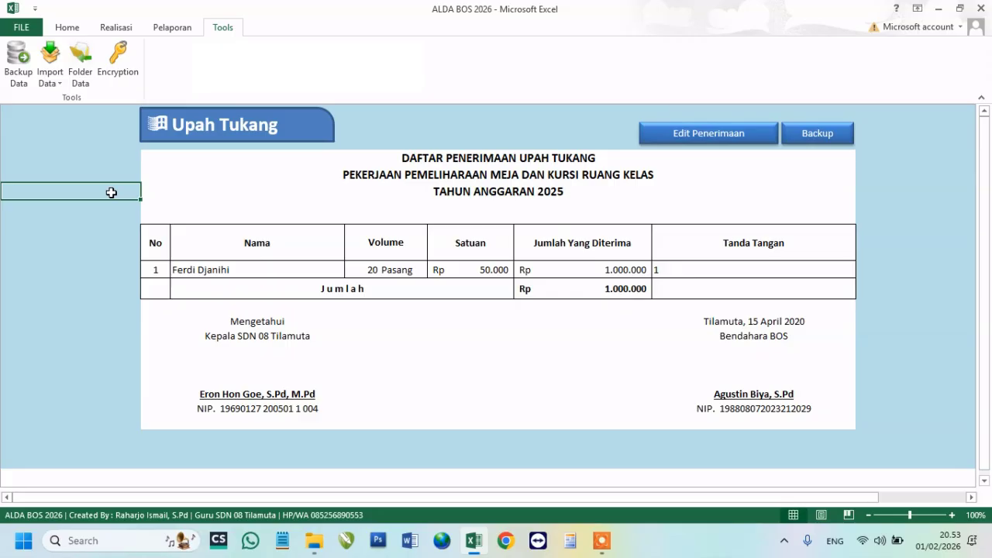
Review the data types offered for import, and close the list without importing anything.
{"action": "left_click", "coordinate": [56, 85]}
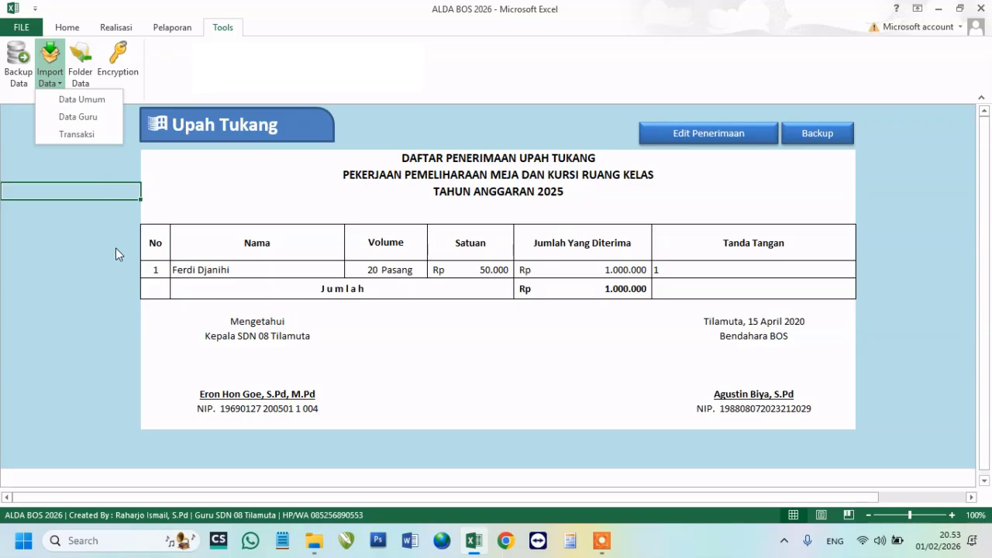
{"action": "left_click", "coordinate": [69, 246]}
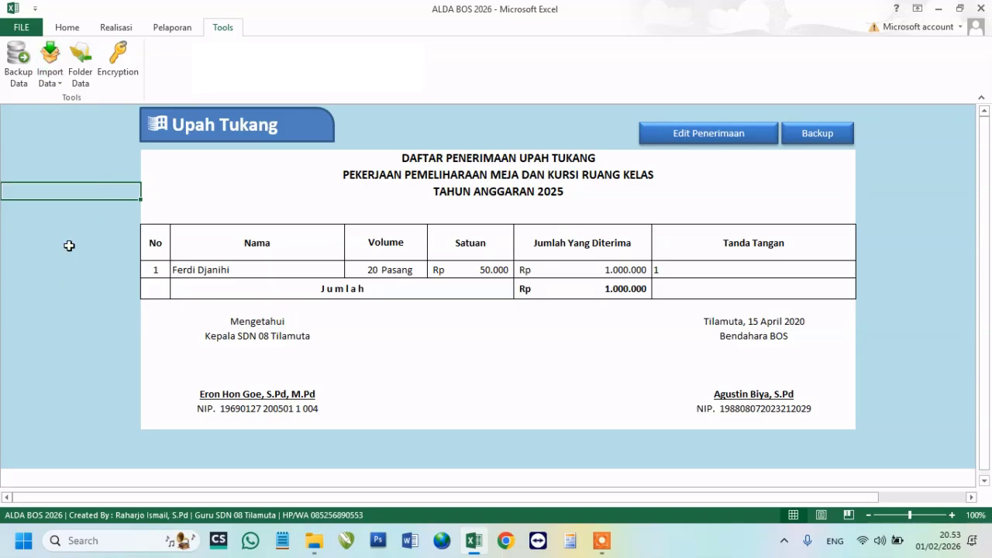
Leave the Upah Tukang payment list and return to the application's Beranda start page.
{"action": "left_click", "coordinate": [68, 28]}
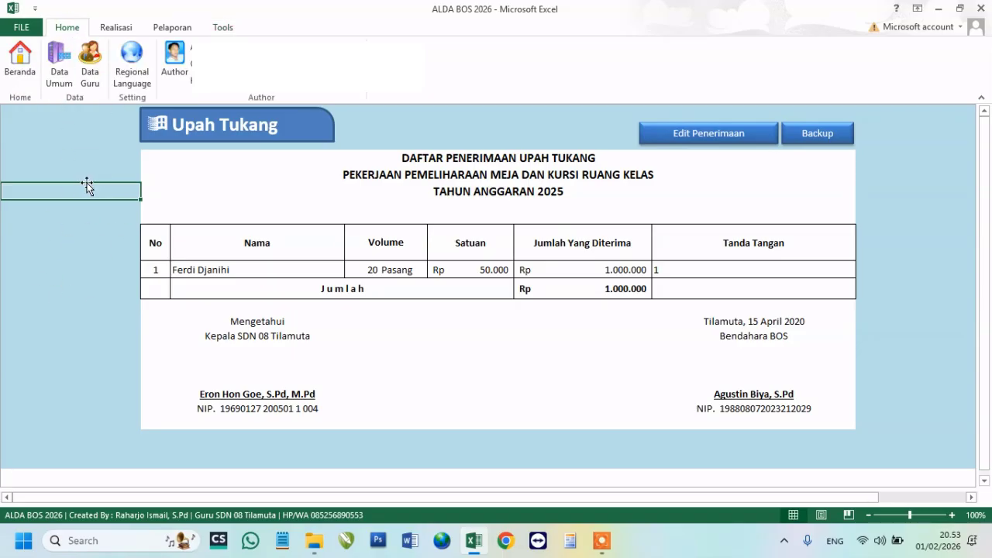
{"action": "left_click", "coordinate": [102, 268]}
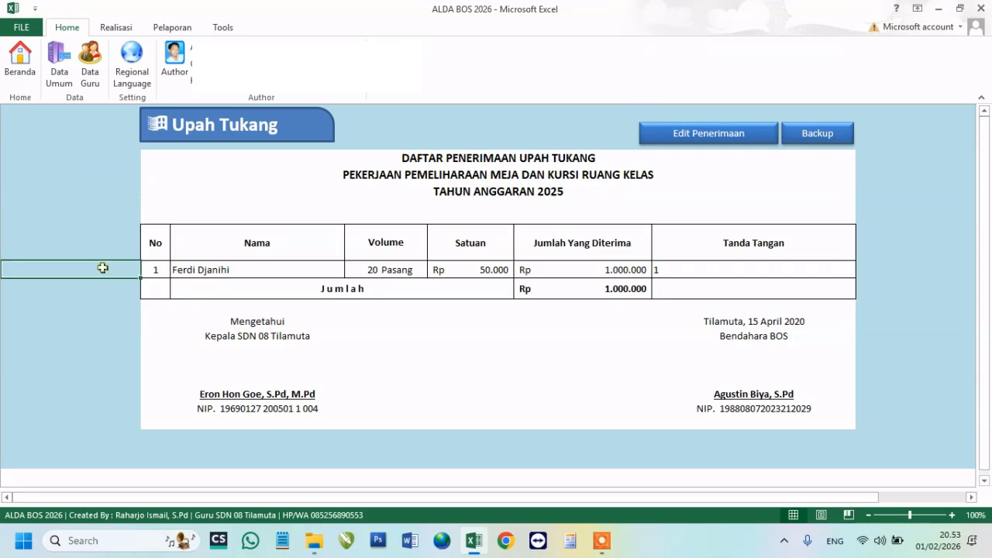
{"action": "left_click", "coordinate": [214, 272]}
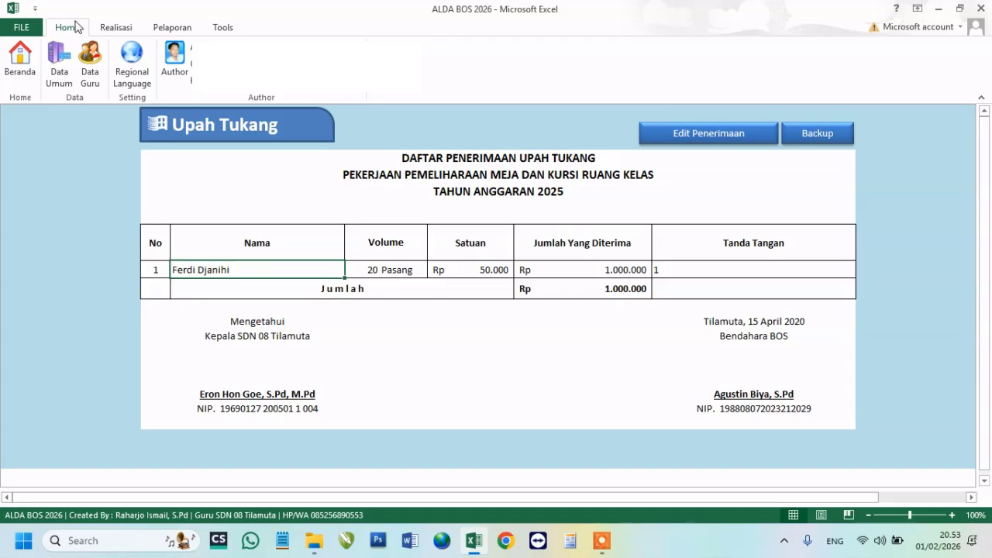
{"action": "left_click", "coordinate": [59, 56]}
{"action": "left_click", "coordinate": [20, 58]}
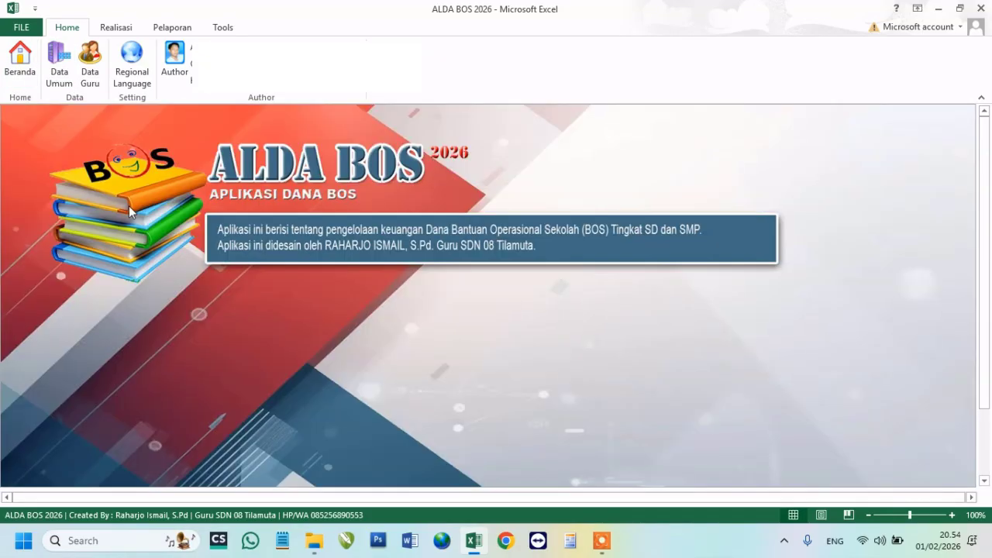